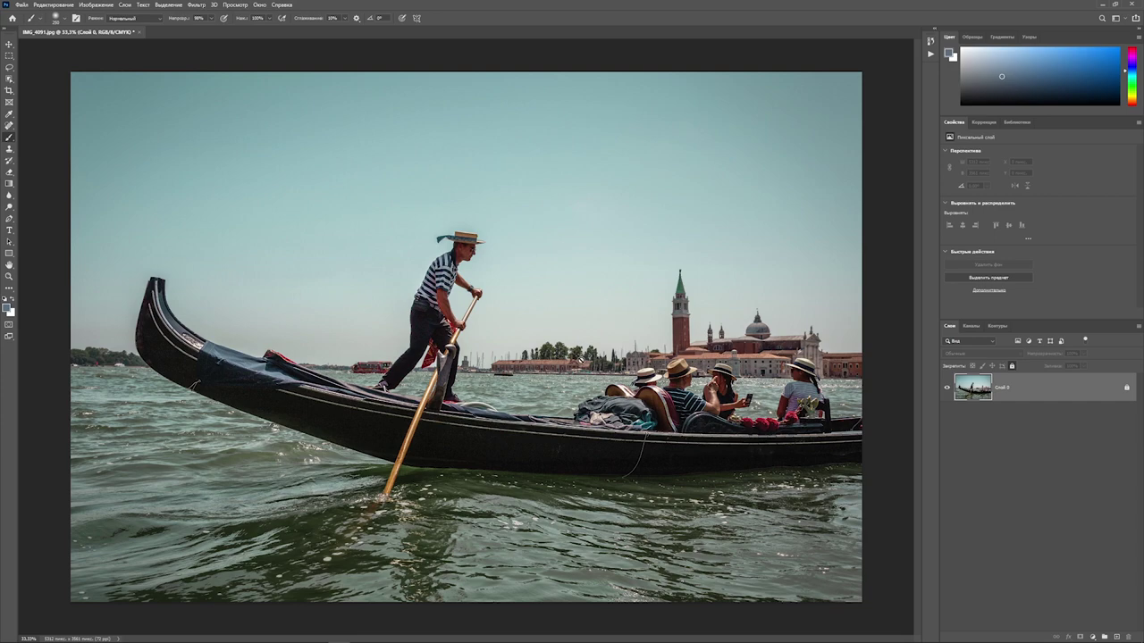
pyautogui.hotkey('ctrl', '1')
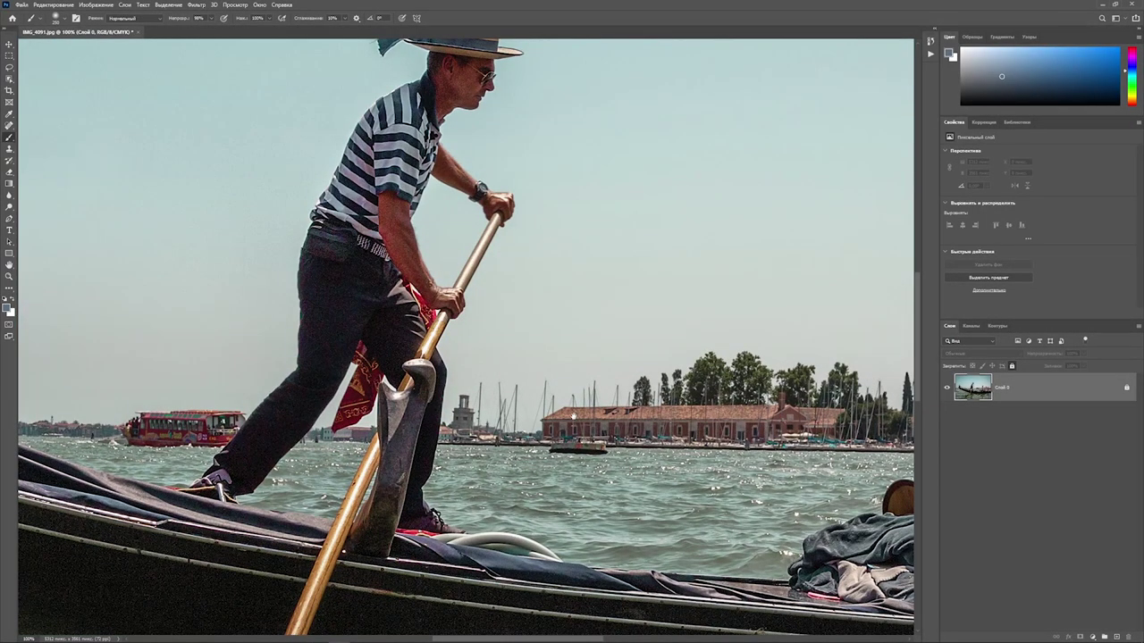
pyautogui.hscroll(4, 589, 417)
pyautogui.hscroll(4, 599, 411)
pyautogui.hscroll(1, 607, 404)
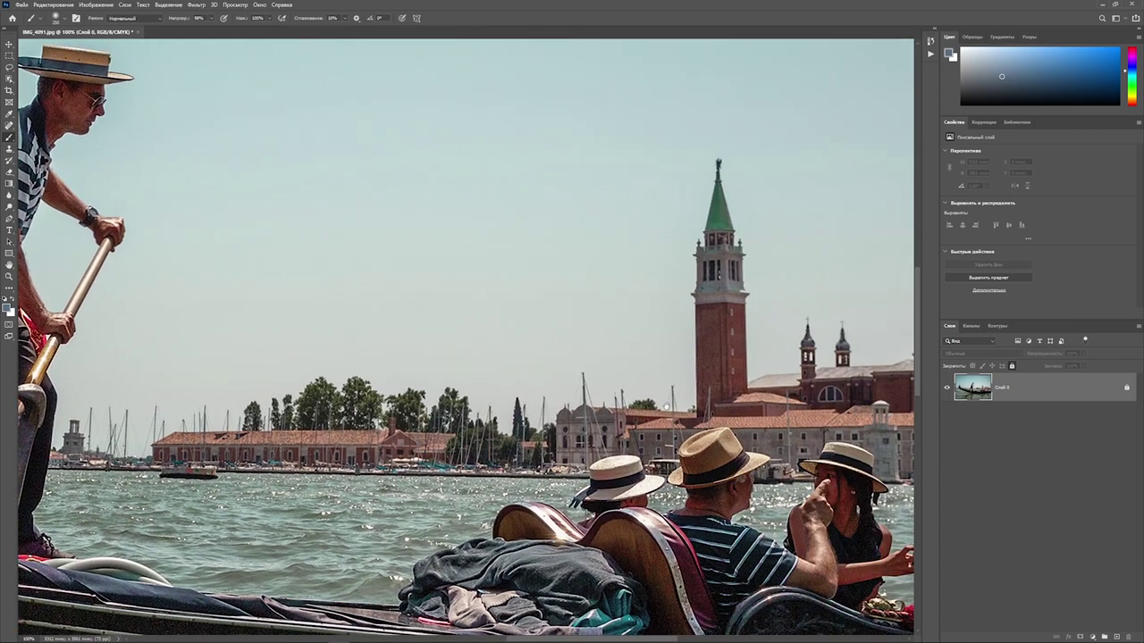
pyautogui.hscroll(2, 621, 396)
pyautogui.hscroll(4, 607, 420)
pyautogui.hscroll(1, 594, 446)
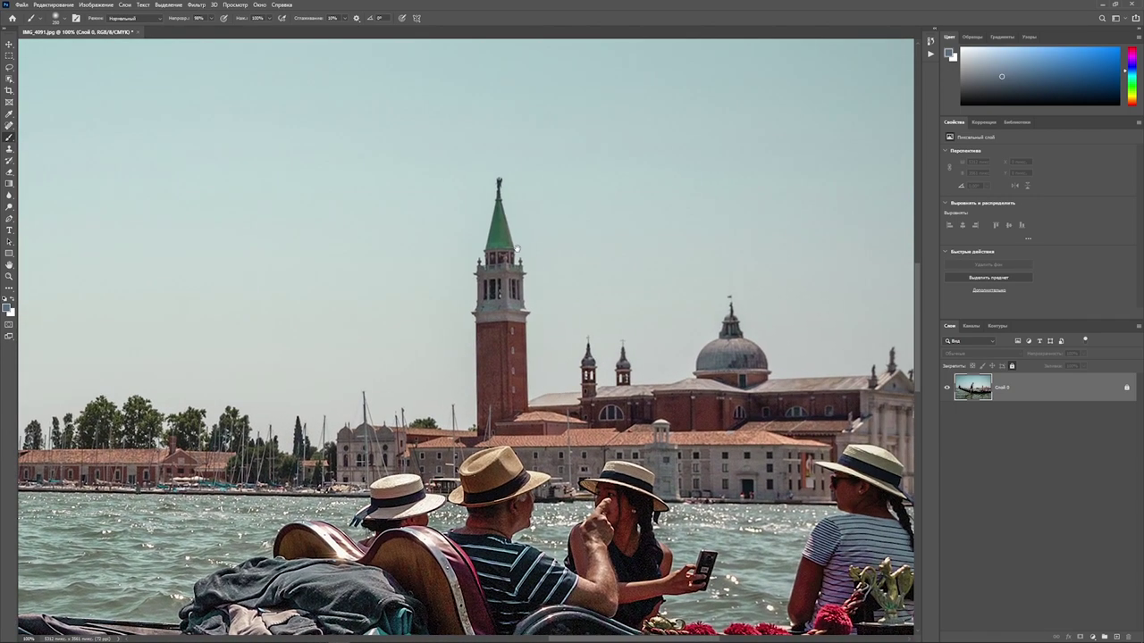
pyautogui.hscroll(-10, 572, 458)
pyautogui.hscroll(-3, 500, 458)
pyautogui.hscroll(-4, 428, 457)
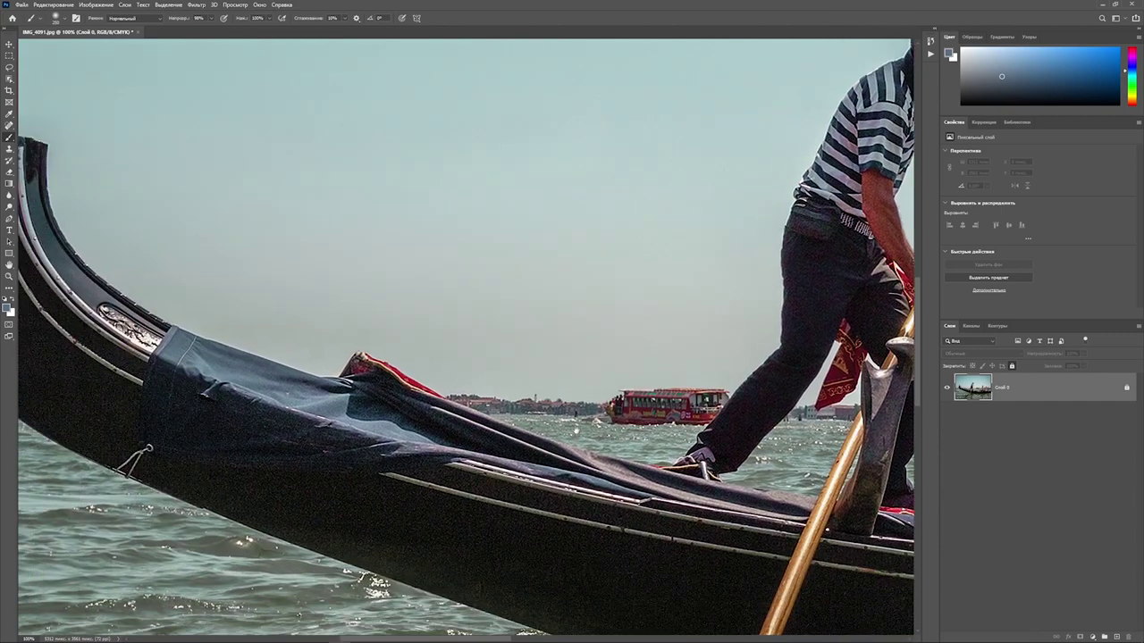
pyautogui.scroll(1, 393, 460)
pyautogui.hscroll(1, 393, 460)
pyautogui.hscroll(1, 420, 473)
pyautogui.hscroll(4, 456, 491)
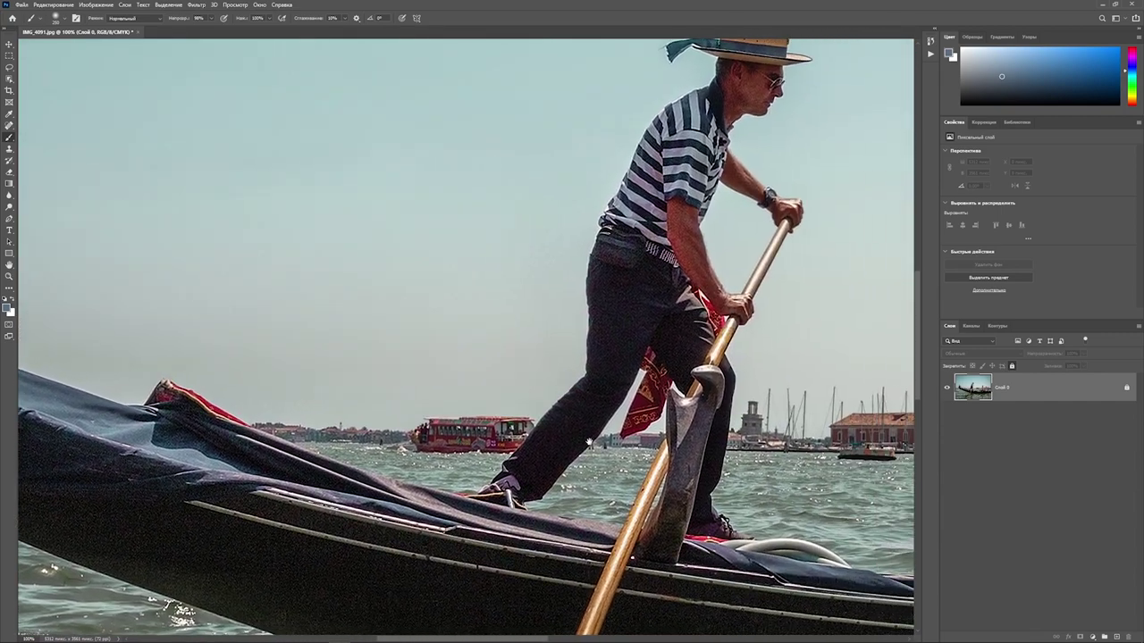
pyautogui.hscroll(3, 487, 505)
pyautogui.hscroll(4, 502, 512)
pyautogui.scroll(-1, 492, 330)
pyautogui.hscroll(1, 492, 330)
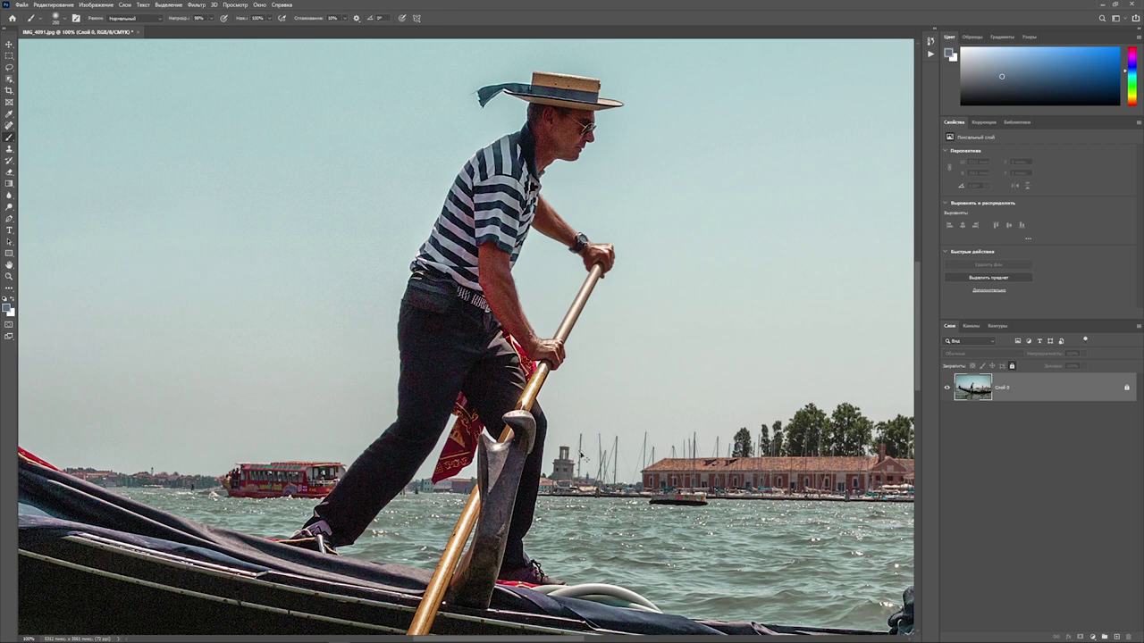
pyautogui.hotkey('ctrl', '-')
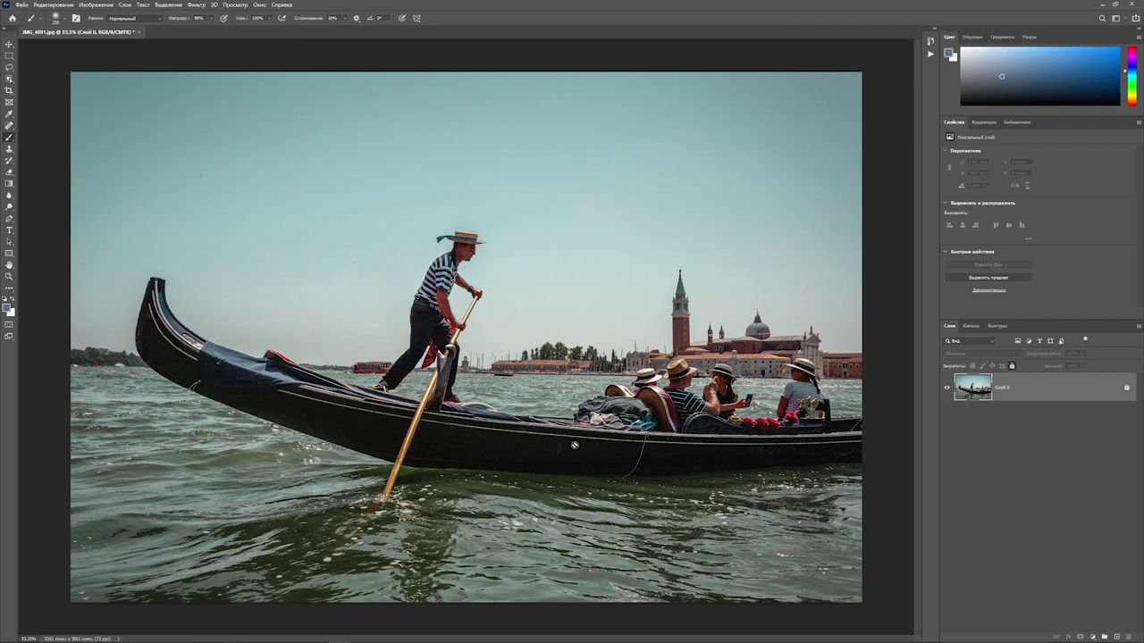
# - Start Sky Replacement on the gondola photo and show its sky preset list
pyautogui.click(9, 45)
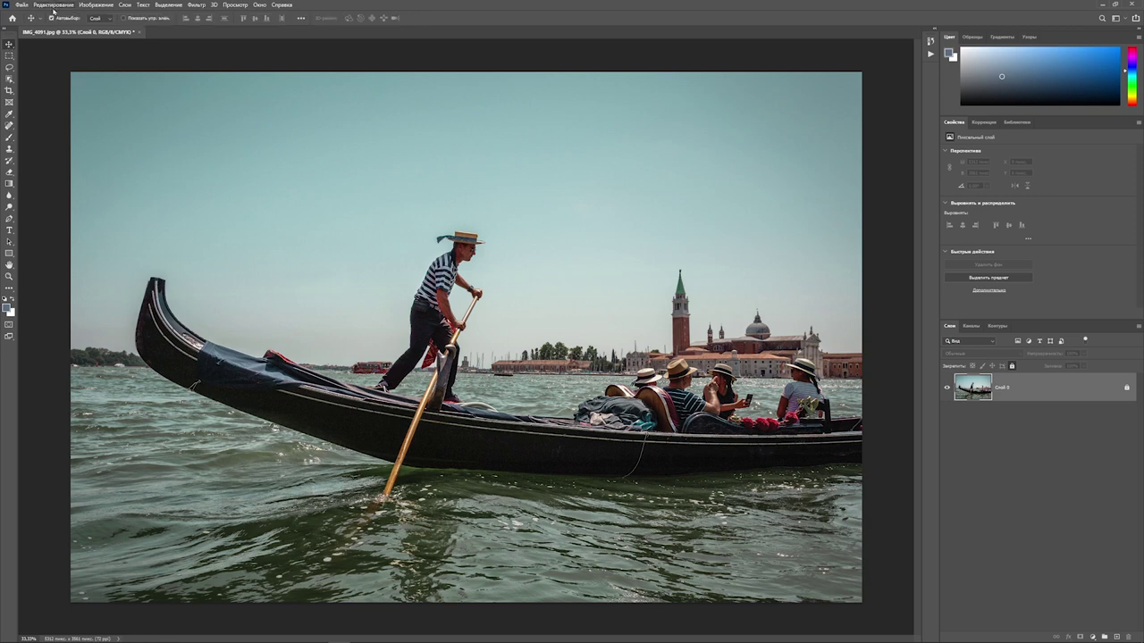
pyautogui.click(54, 4)
pyautogui.click(61, 234)
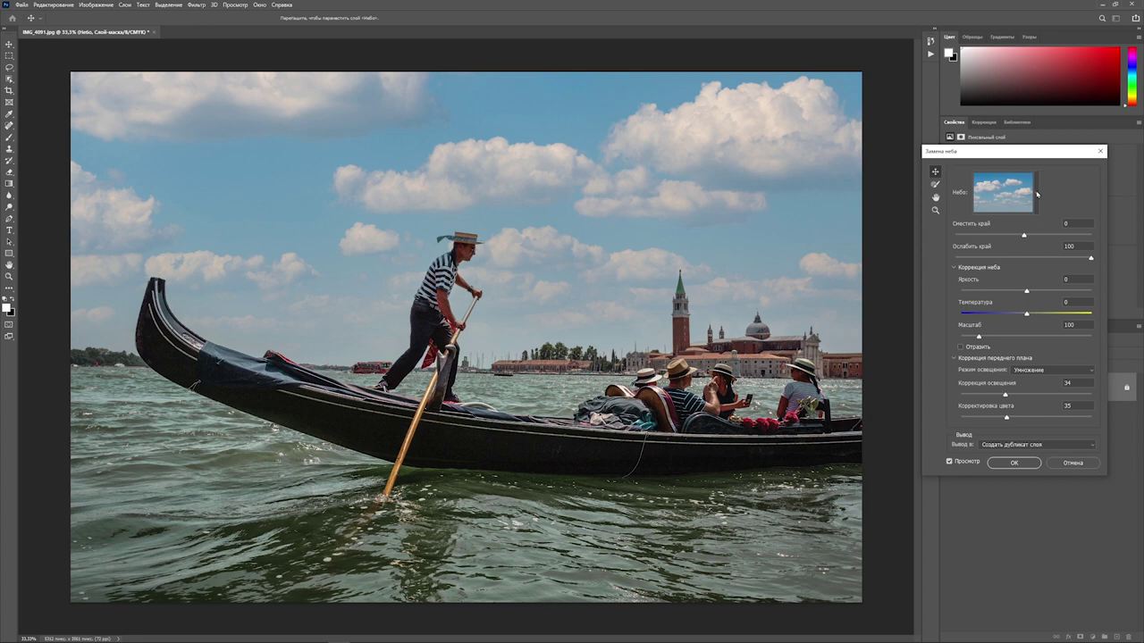
pyautogui.click(1037, 194)
# - Browse the Blue Skies (Синее небо) and Spectacular (Живописные) preset folders
pyautogui.moveTo(1049, 286); pyautogui.dragTo(1052, 314)
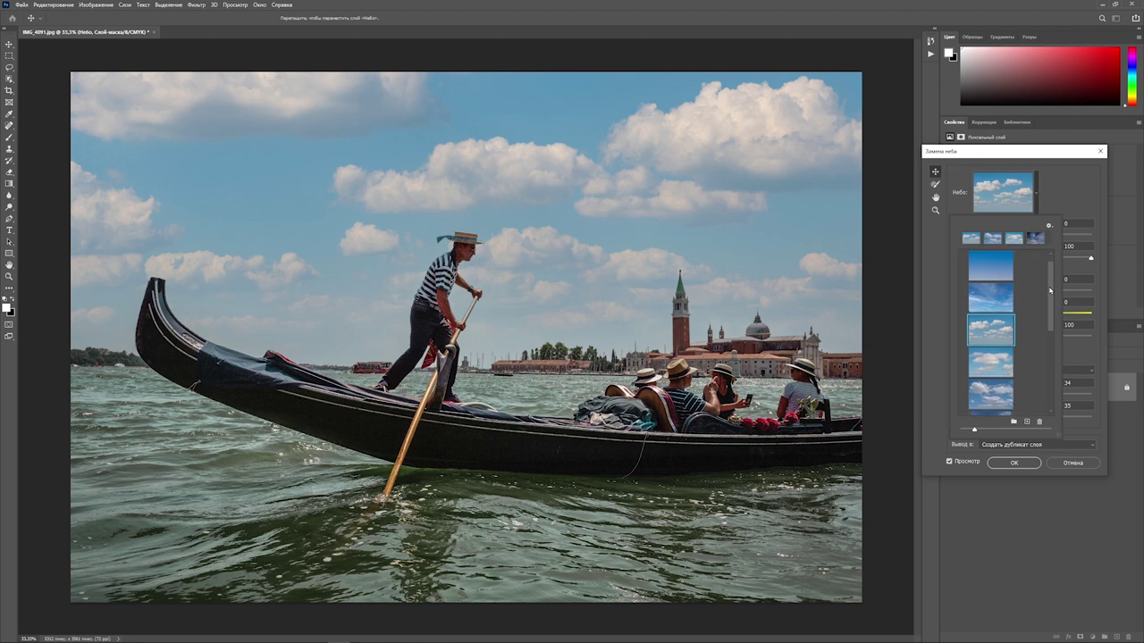
pyautogui.scroll(5, 1027, 313)
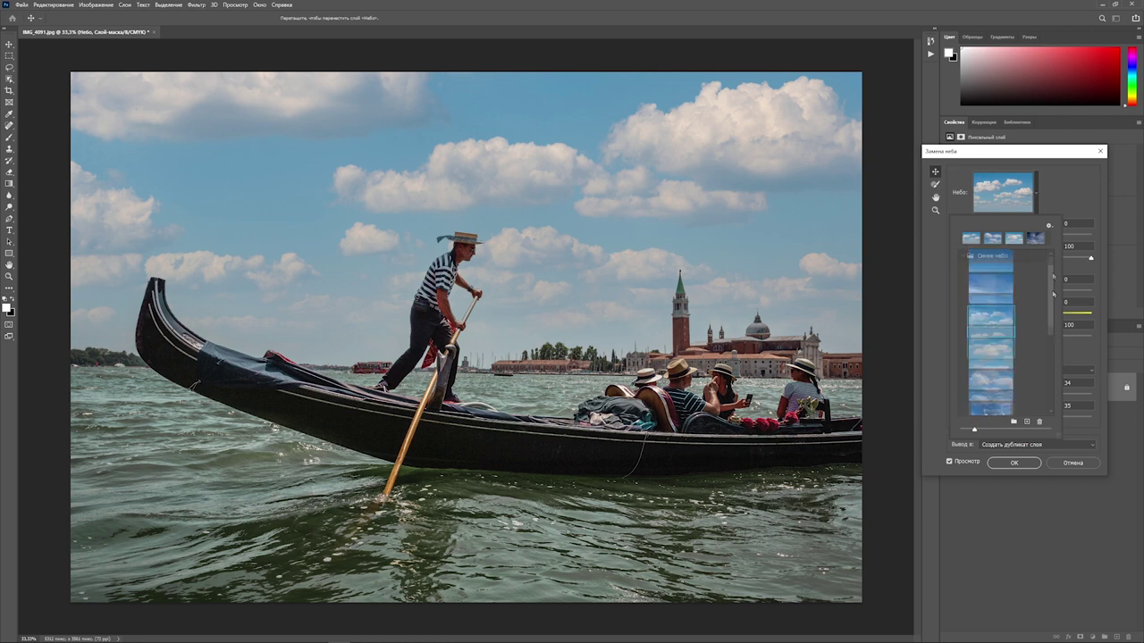
pyautogui.click(963, 255)
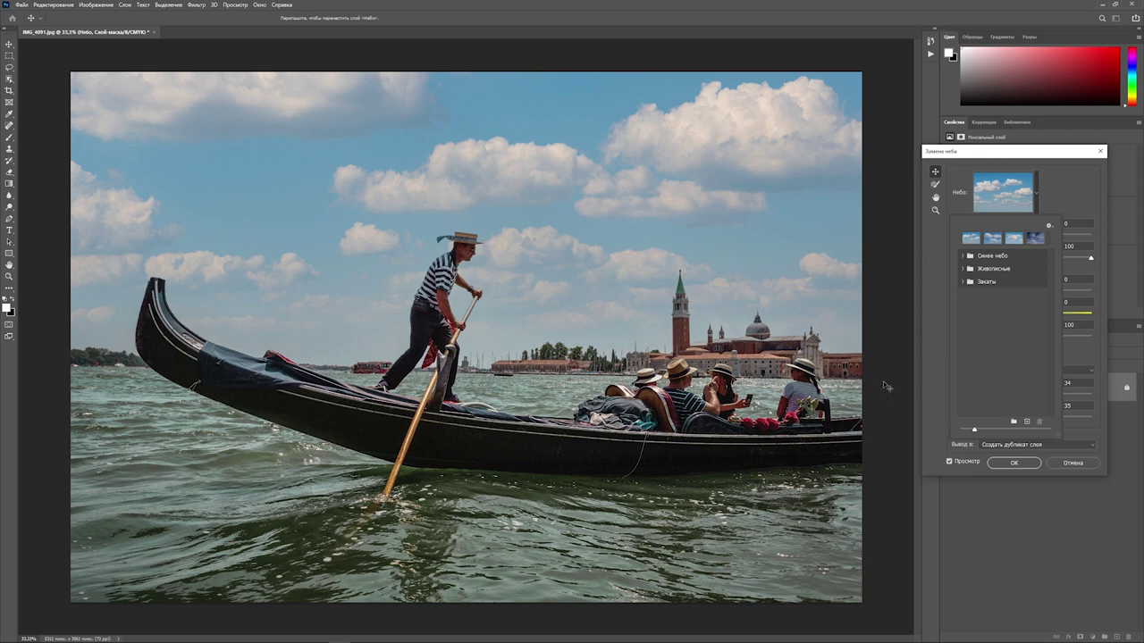
pyautogui.click(962, 255)
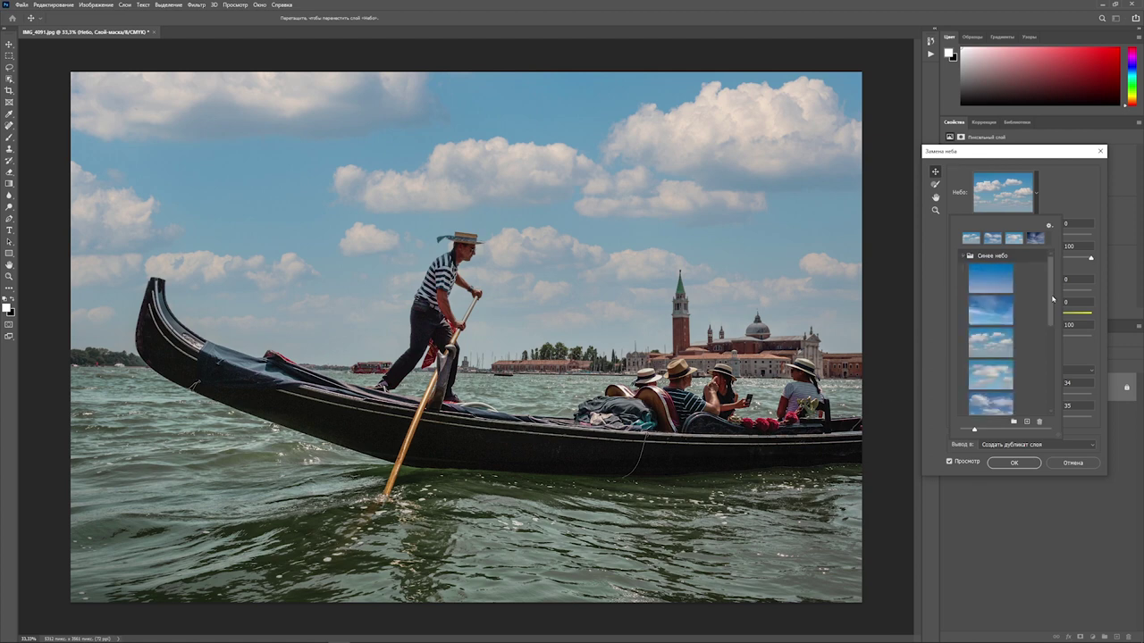
pyautogui.moveTo(1050, 268)
pyautogui.mouseDown()
pyautogui.moveTo(1049, 382)
pyautogui.moveTo(1051, 288)
pyautogui.mouseUp()
pyautogui.click(962, 257)
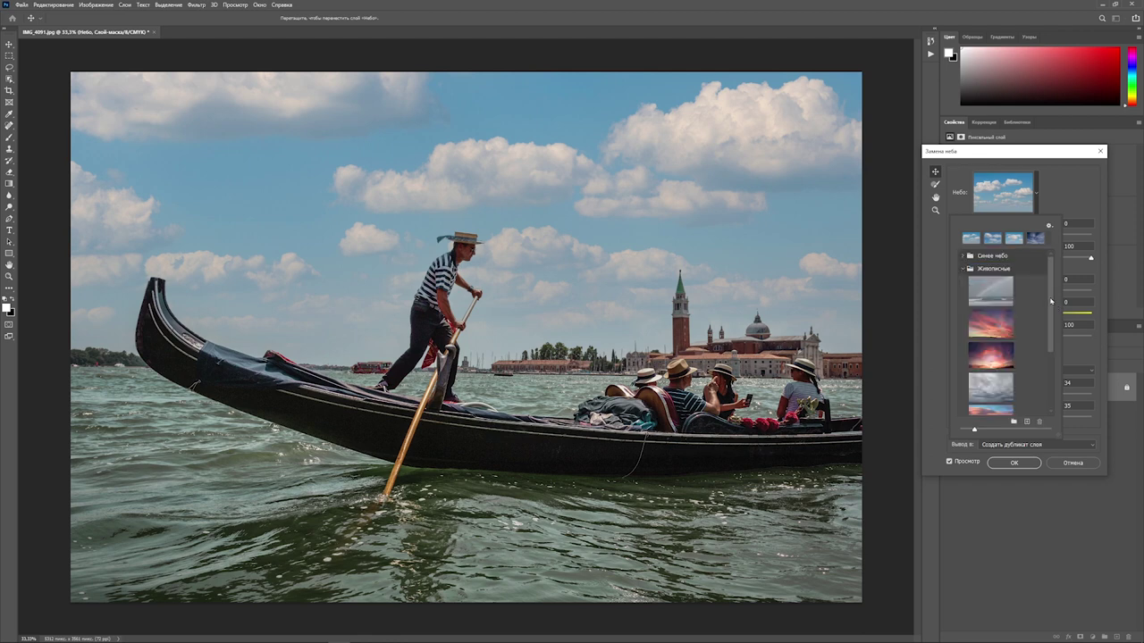
pyautogui.moveTo(1051, 301)
pyautogui.mouseDown()
pyautogui.moveTo(999, 310)
pyautogui.moveTo(1054, 334)
pyautogui.moveTo(1052, 355)
pyautogui.moveTo(1054, 274)
pyautogui.mouseUp()
# - Look through the Sunsets (Закаты) presets, keeping the cloudy blue sky
pyautogui.click(962, 269)
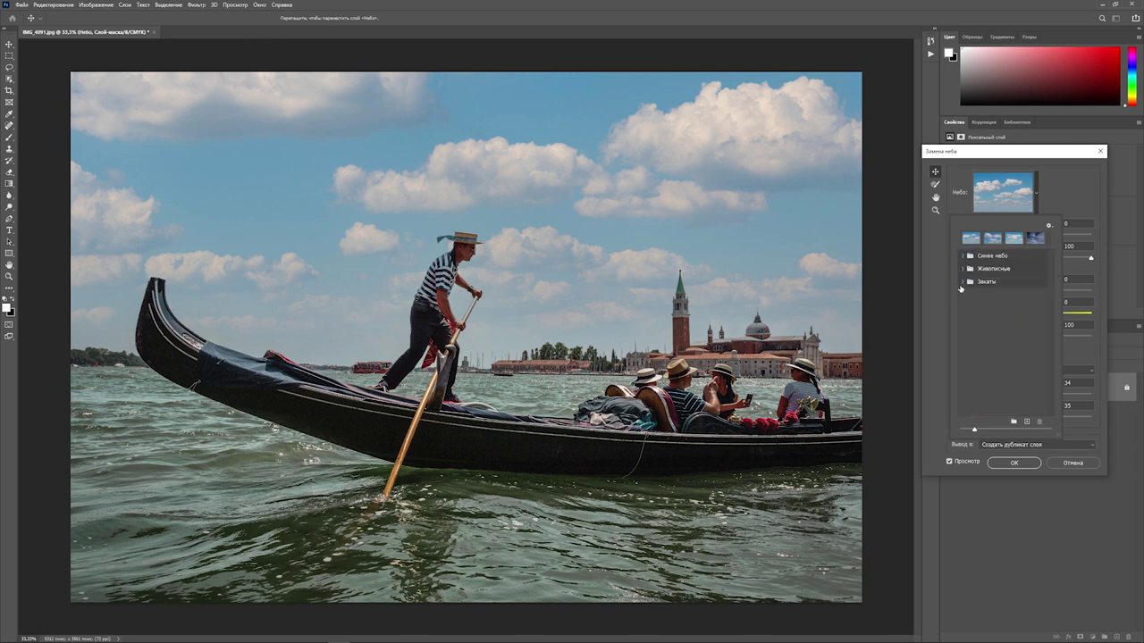
pyautogui.click(961, 282)
pyautogui.scroll(-2, 1041, 303)
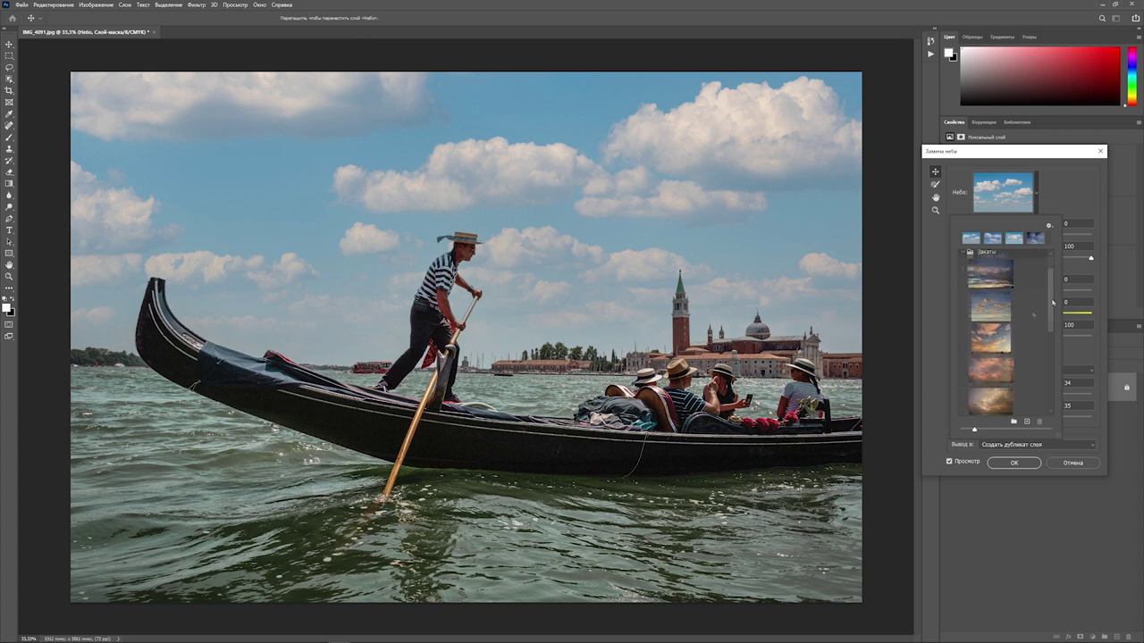
pyautogui.scroll(2, 1037, 308)
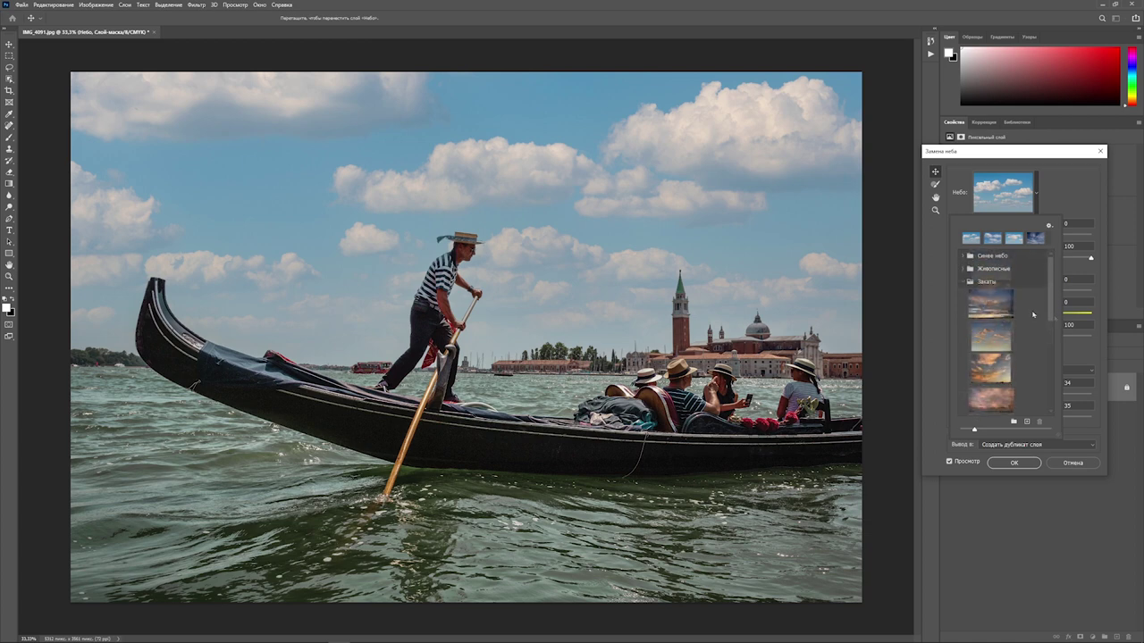
pyautogui.click(962, 282)
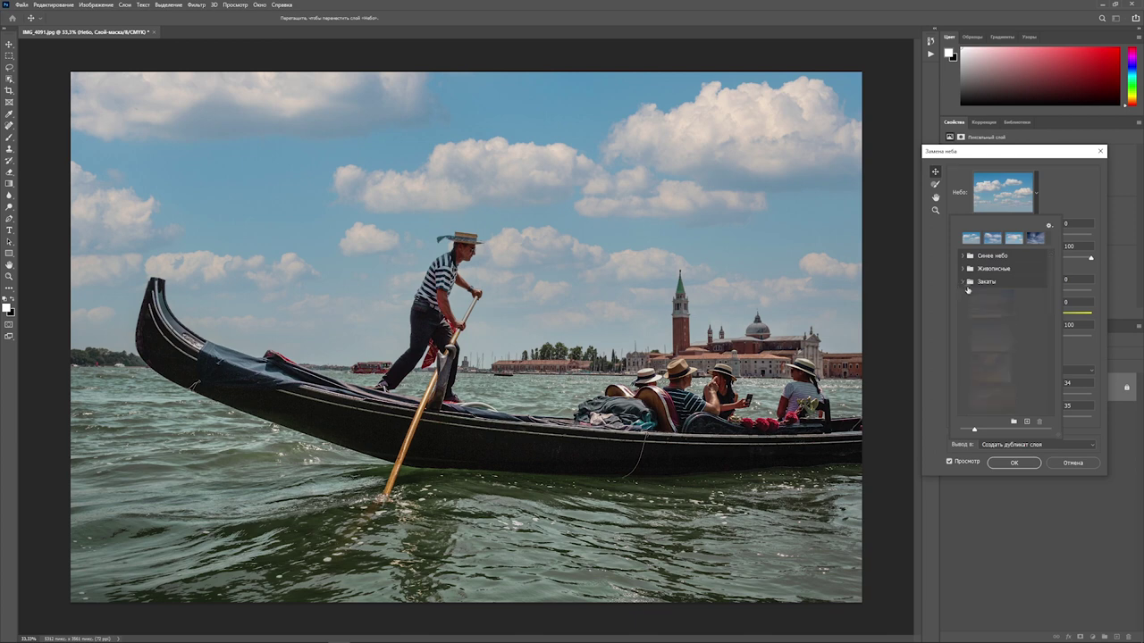
# - With the preset list closed, set Shift Edge to -33 and Fade Edge to 55
pyautogui.click(1082, 190)
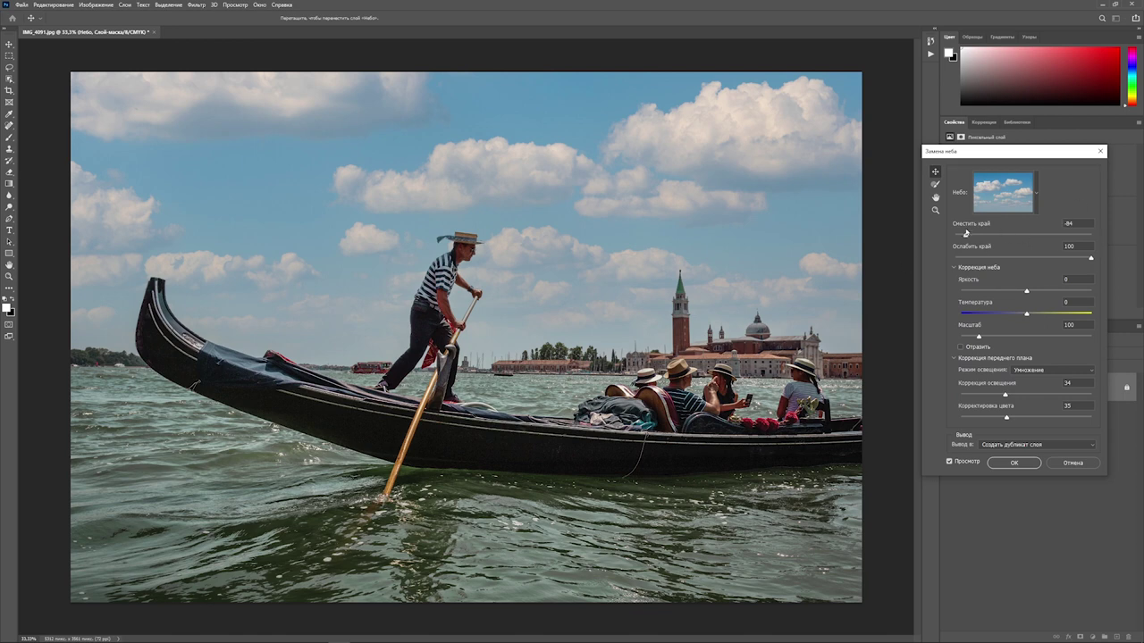
pyautogui.moveTo(1025, 236)
pyautogui.mouseDown()
pyautogui.moveTo(1091, 237)
pyautogui.moveTo(938, 237)
pyautogui.mouseUp()
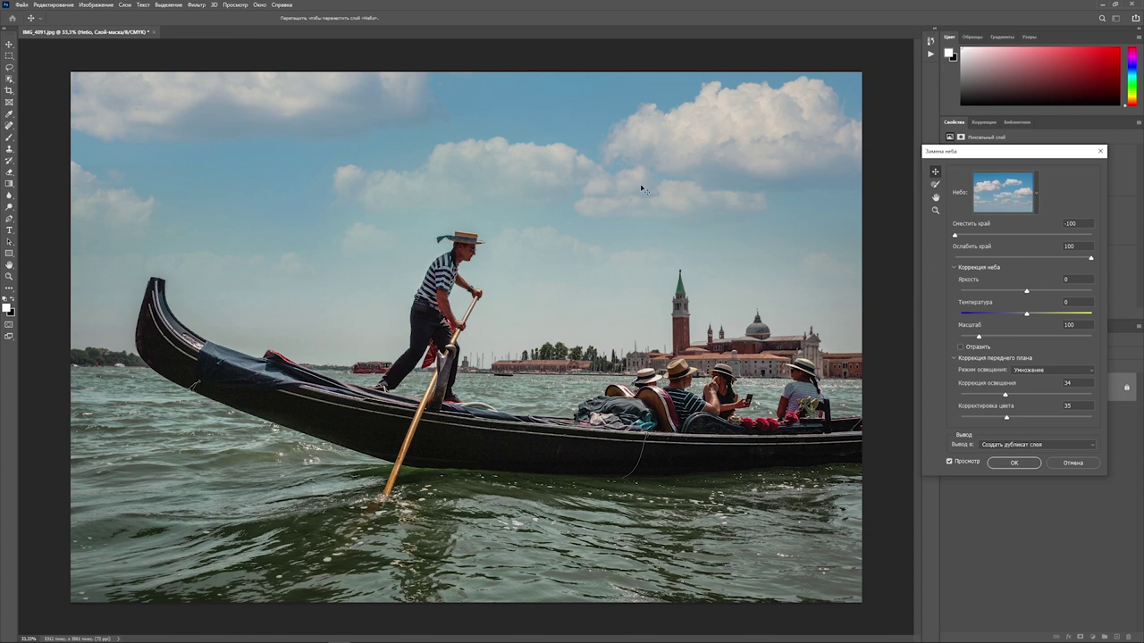
pyautogui.moveTo(954, 235); pyautogui.dragTo(1001, 238)
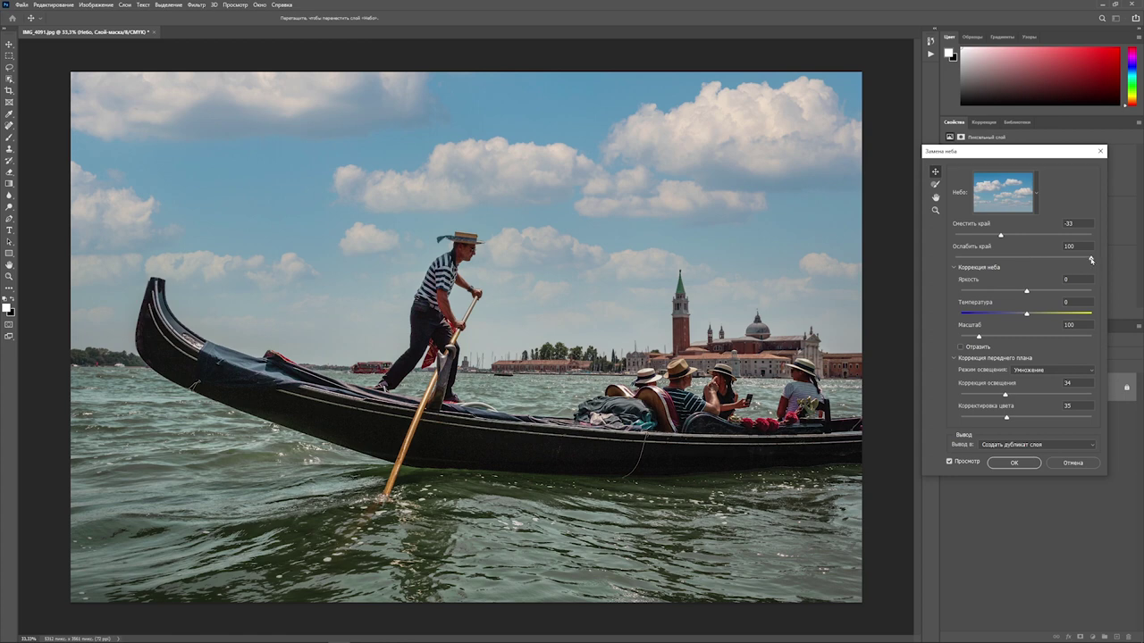
pyautogui.moveTo(1090, 259); pyautogui.dragTo(955, 259)
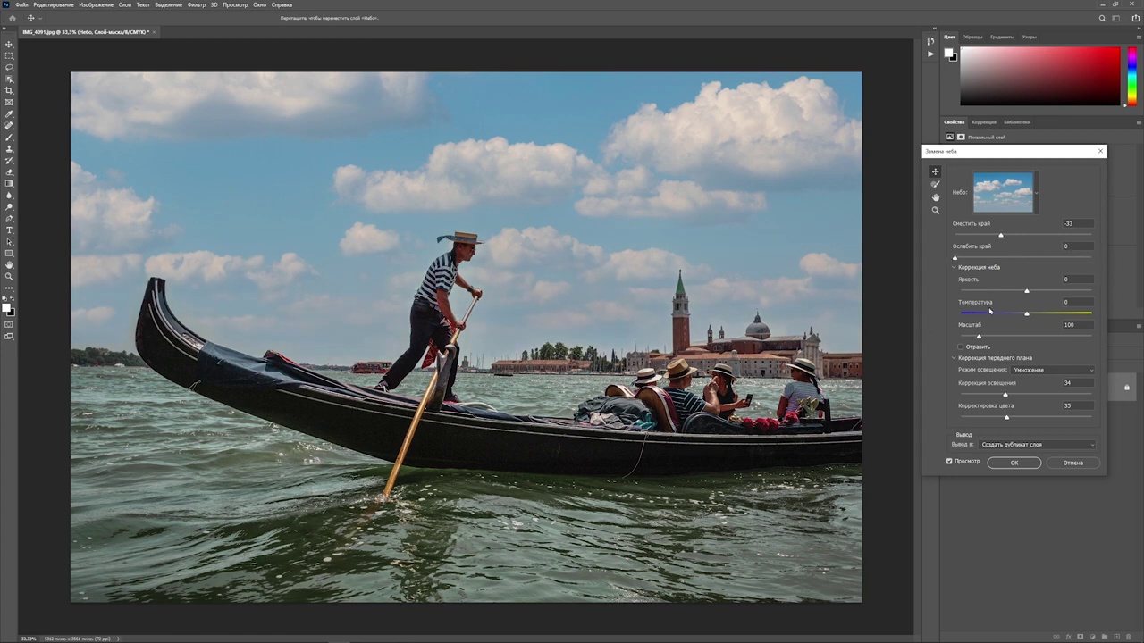
pyautogui.moveTo(954, 259); pyautogui.dragTo(1025, 259)
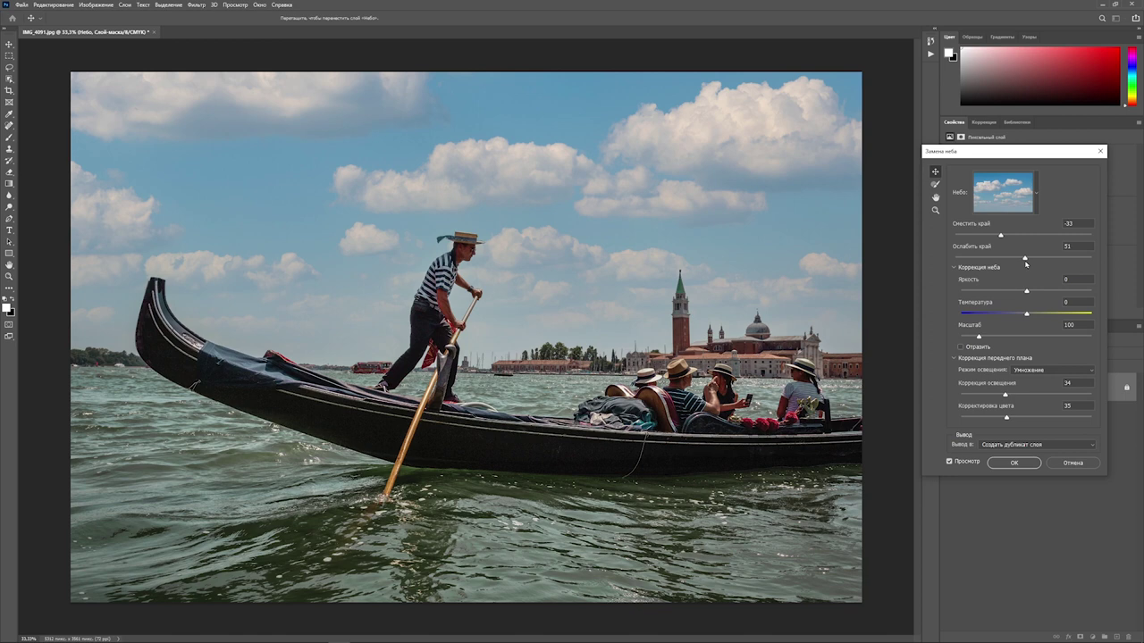
pyautogui.moveTo(1026, 263); pyautogui.dragTo(1030, 259)
# - Set sky Brightness to -7 and Temperature to 27, and enlarge the sky scale slightly
pyautogui.moveTo(1017, 292); pyautogui.dragTo(975, 293)
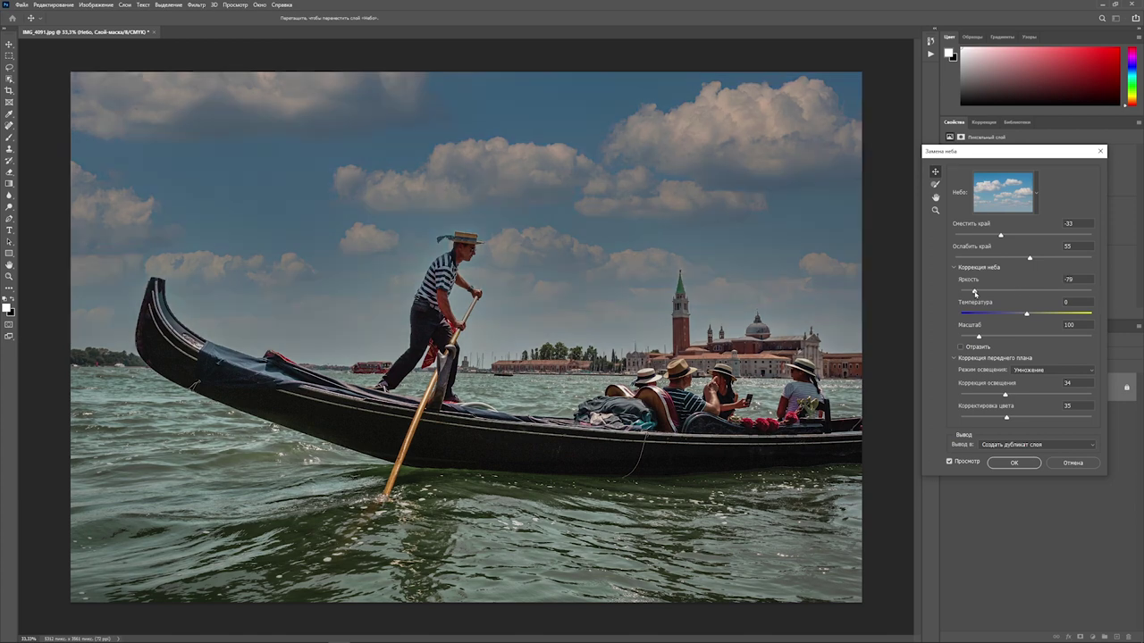
pyautogui.moveTo(974, 293); pyautogui.dragTo(1041, 295)
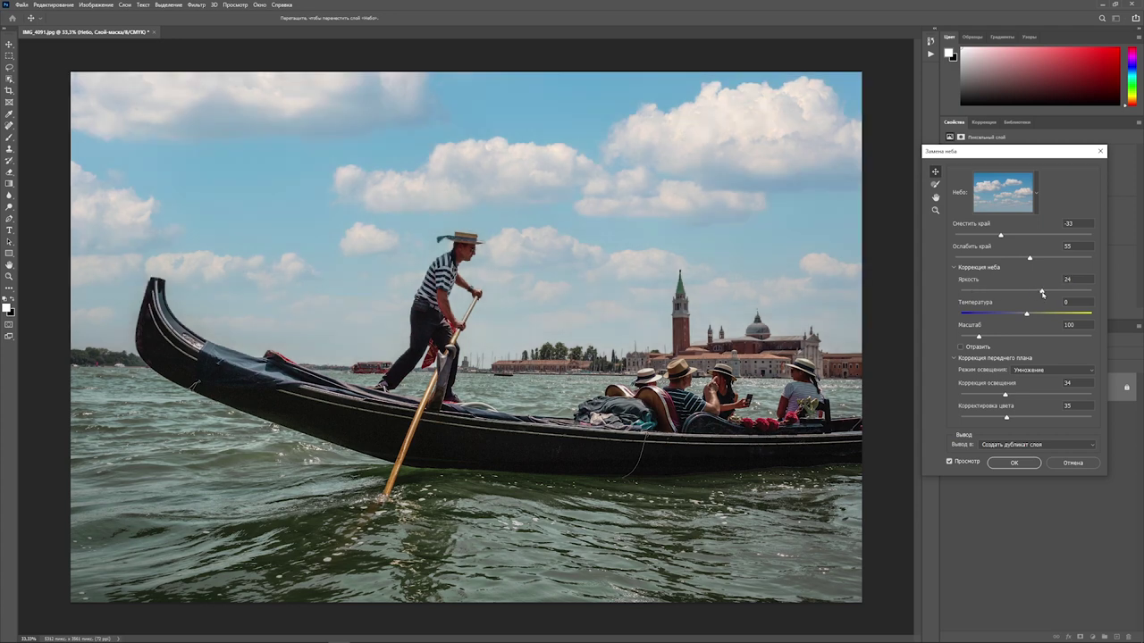
pyautogui.moveTo(1042, 294); pyautogui.dragTo(1021, 294)
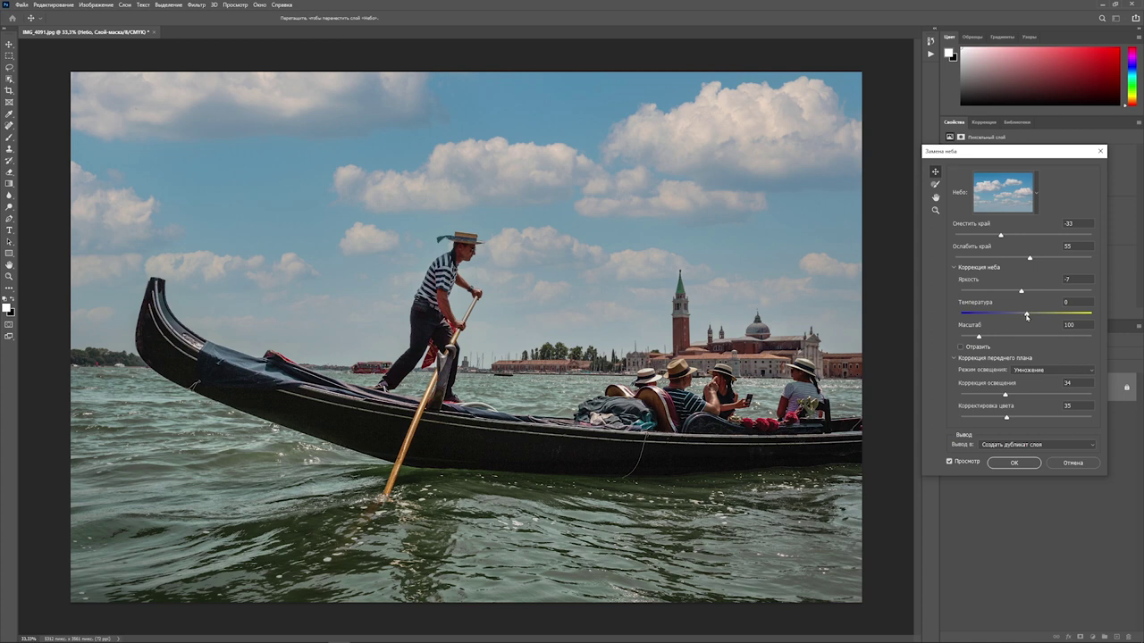
pyautogui.moveTo(1026, 315); pyautogui.dragTo(993, 316)
pyautogui.moveTo(991, 317); pyautogui.dragTo(1043, 314)
pyautogui.moveTo(979, 335); pyautogui.dragTo(982, 337)
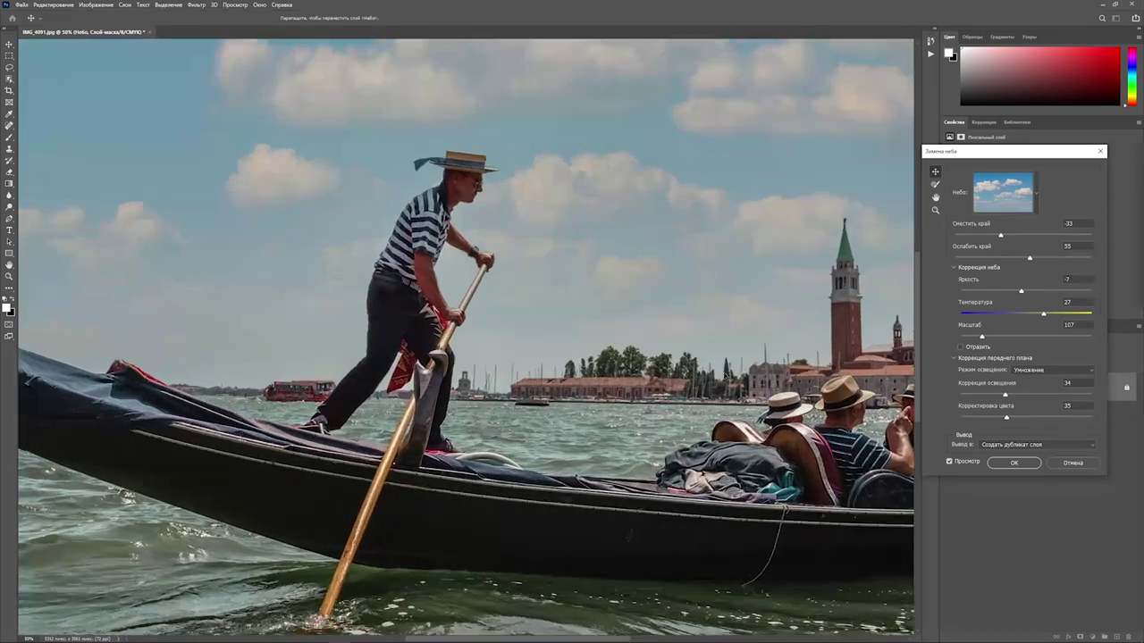
pyautogui.moveTo(491, 310); pyautogui.dragTo(724, 377)
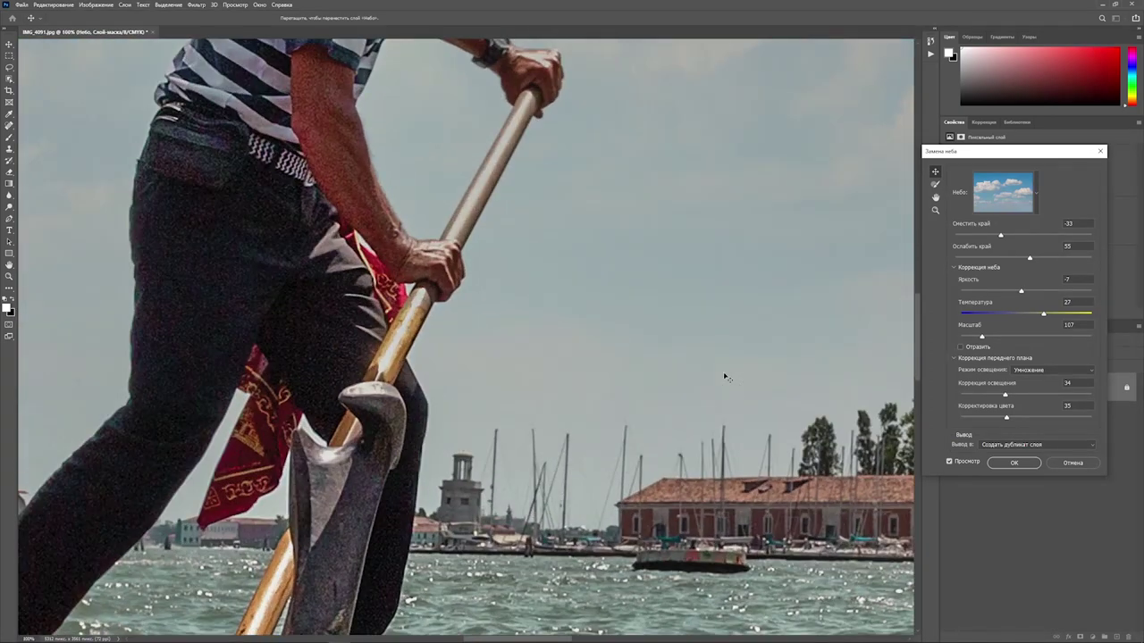
pyautogui.moveTo(276, 243); pyautogui.dragTo(396, 364)
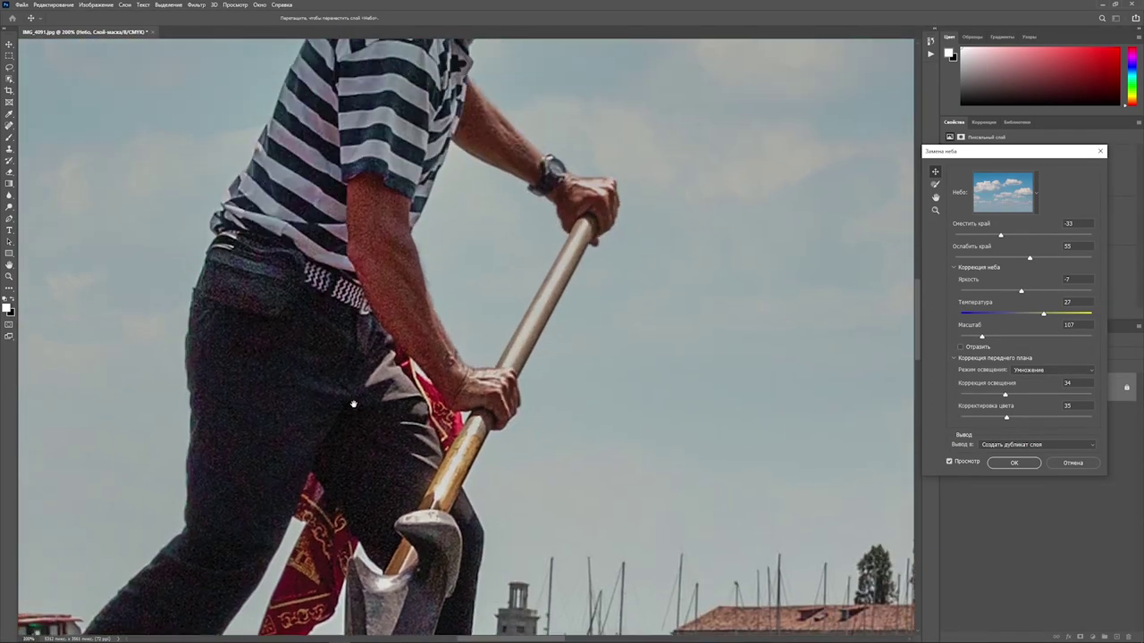
pyautogui.scroll(2, 397, 364)
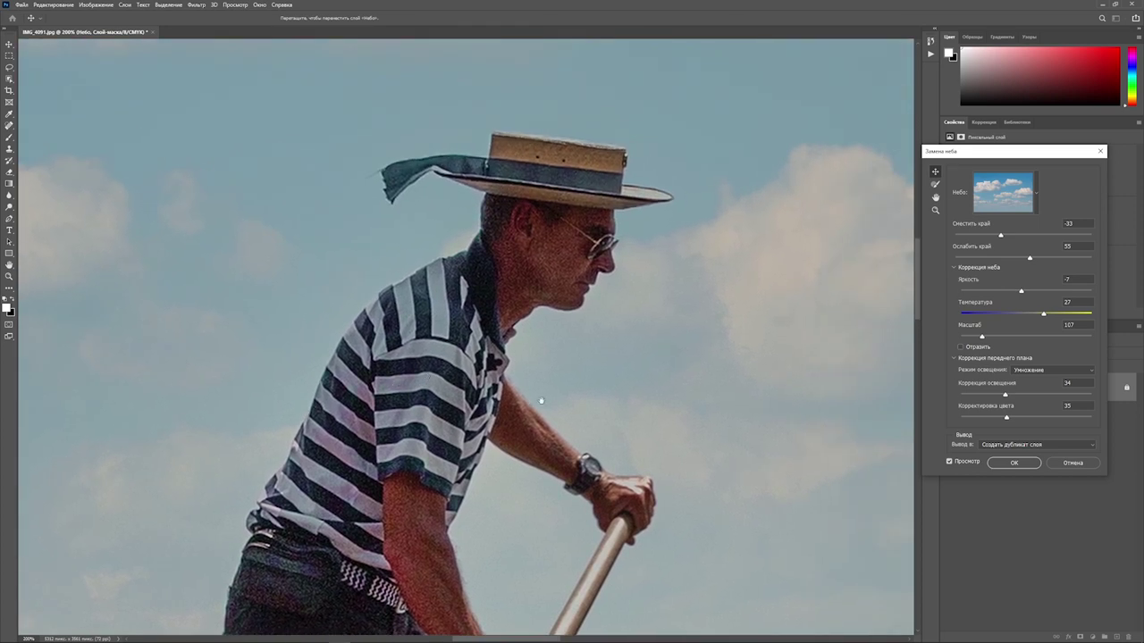
pyautogui.hscroll(5, 460, 397)
pyautogui.scroll(1, 460, 396)
pyautogui.scroll(-2, 460, 397)
pyautogui.hscroll(-2, 460, 396)
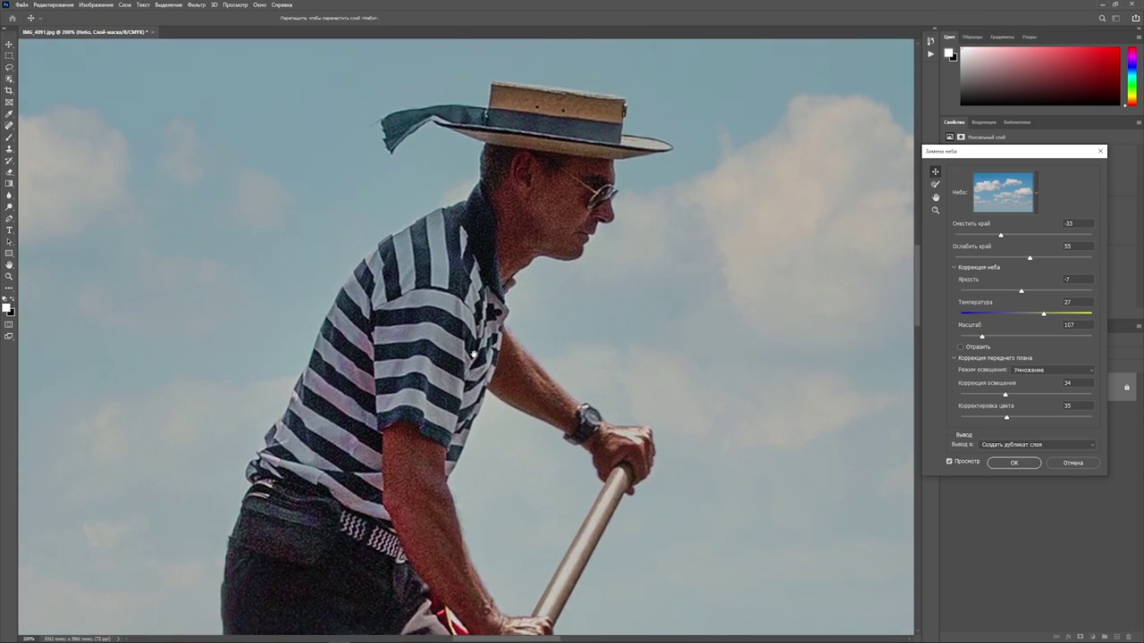
pyautogui.hscroll(-1, 446, 408)
pyautogui.scroll(-3, 376, 429)
pyautogui.hscroll(-4, 375, 429)
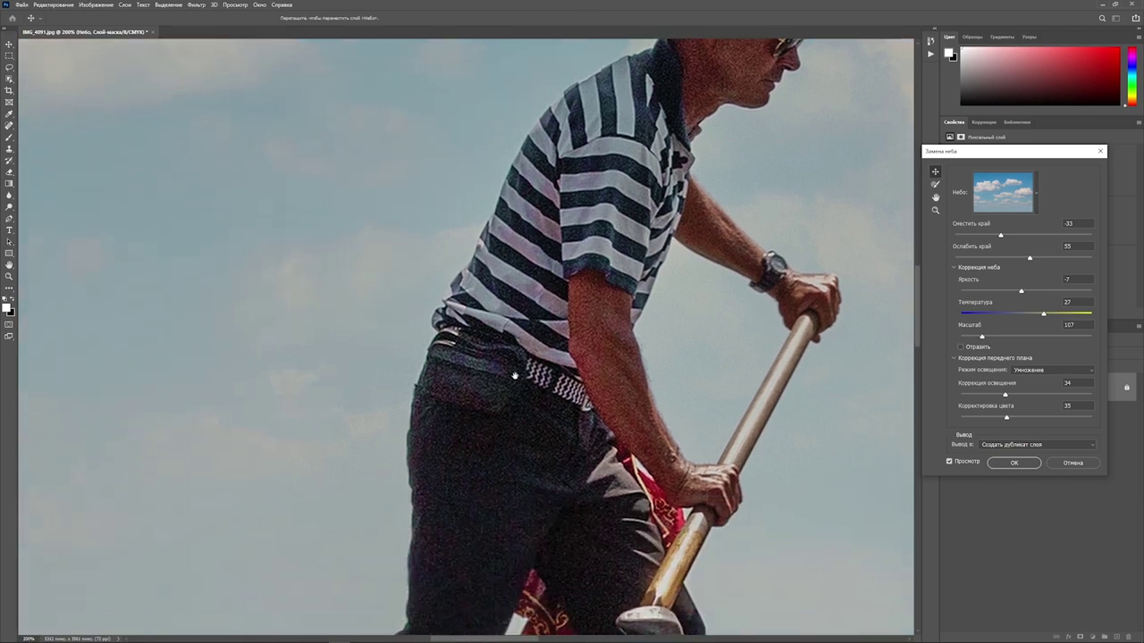
pyautogui.scroll(-4, 513, 375)
pyautogui.hscroll(-1, 513, 375)
pyautogui.scroll(-3, 513, 375)
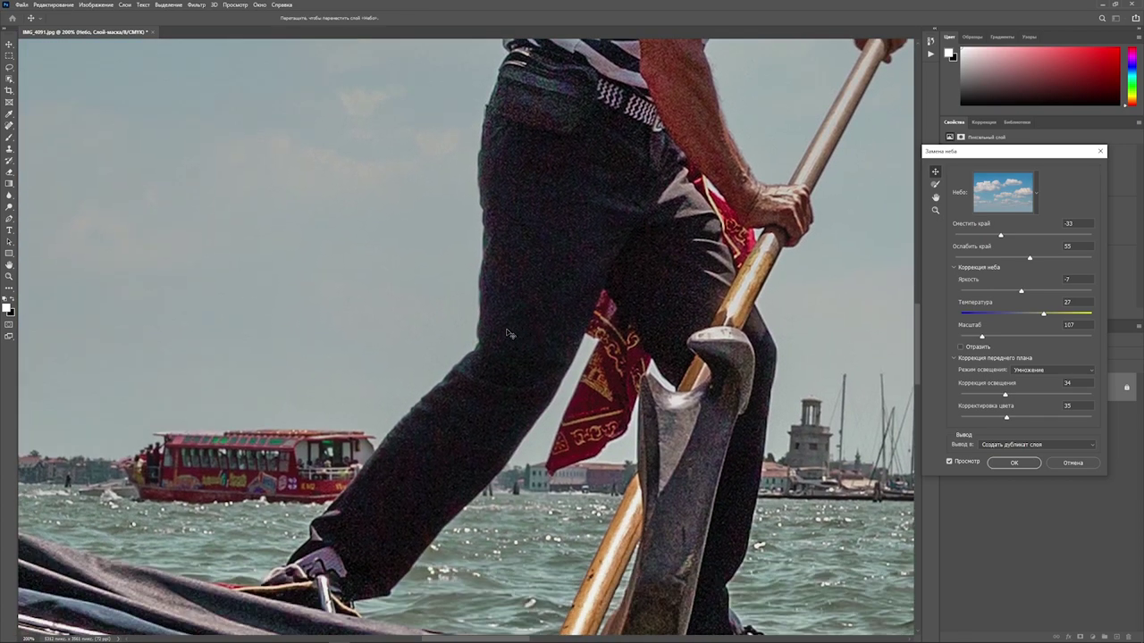
pyautogui.scroll(2, 513, 286)
pyautogui.scroll(-3, 536, 383)
pyautogui.hscroll(-6, 536, 383)
pyautogui.hscroll(-2, 723, 258)
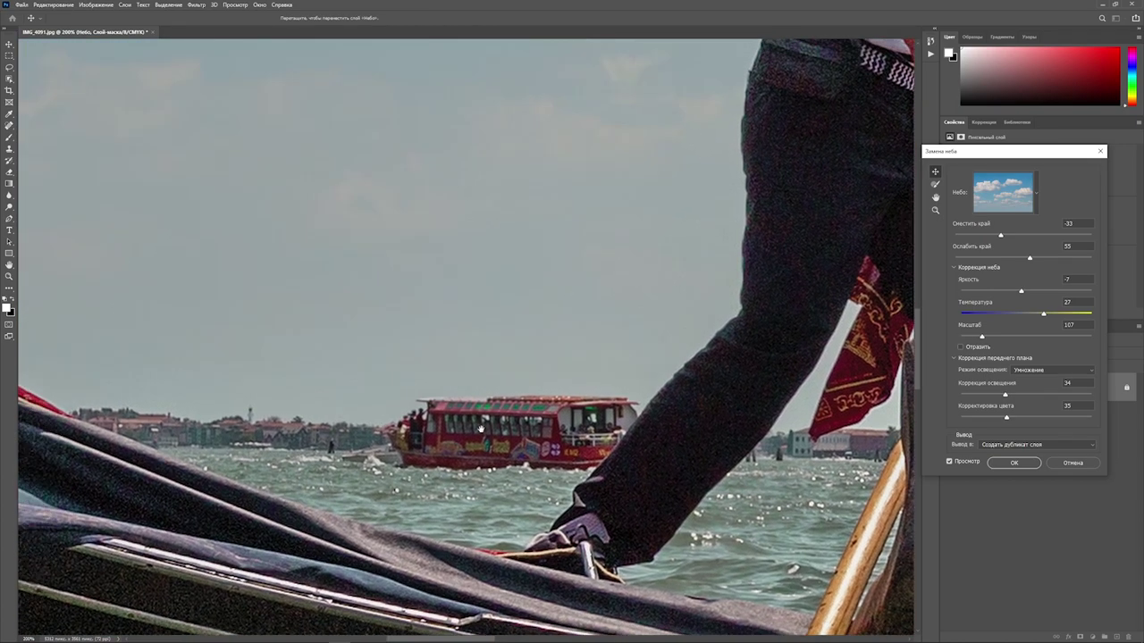
pyautogui.hscroll(-7, 372, 435)
pyautogui.hscroll(-6, 372, 435)
pyautogui.hscroll(-7, 465, 474)
pyautogui.hscroll(-5, 623, 490)
pyautogui.scroll(2, 623, 490)
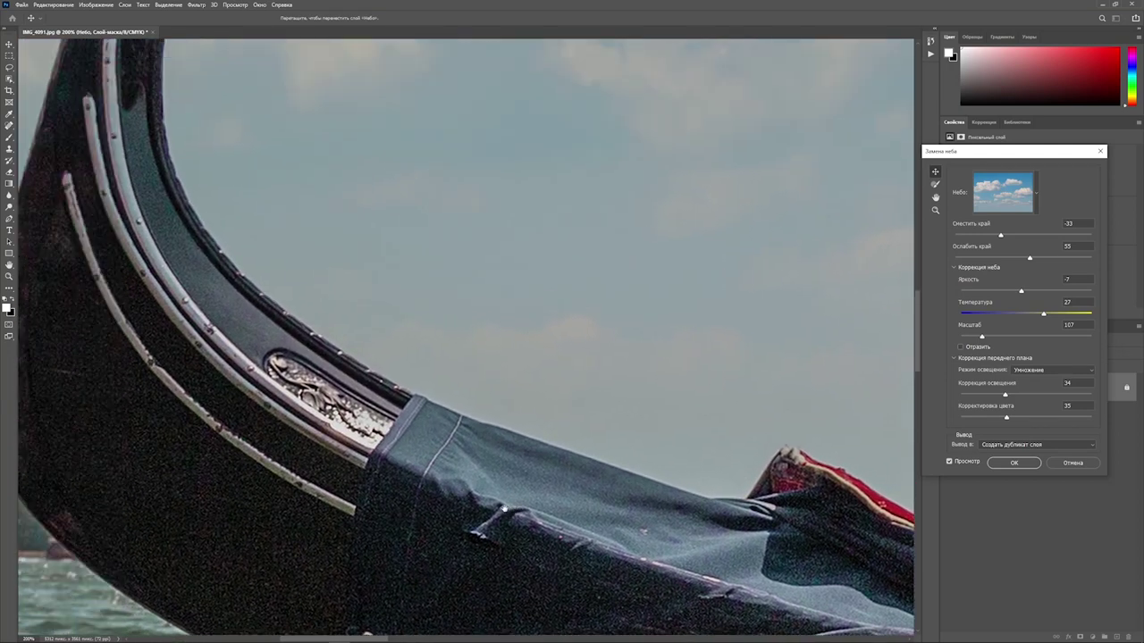
pyautogui.hscroll(-5, 485, 520)
pyautogui.scroll(4, 485, 521)
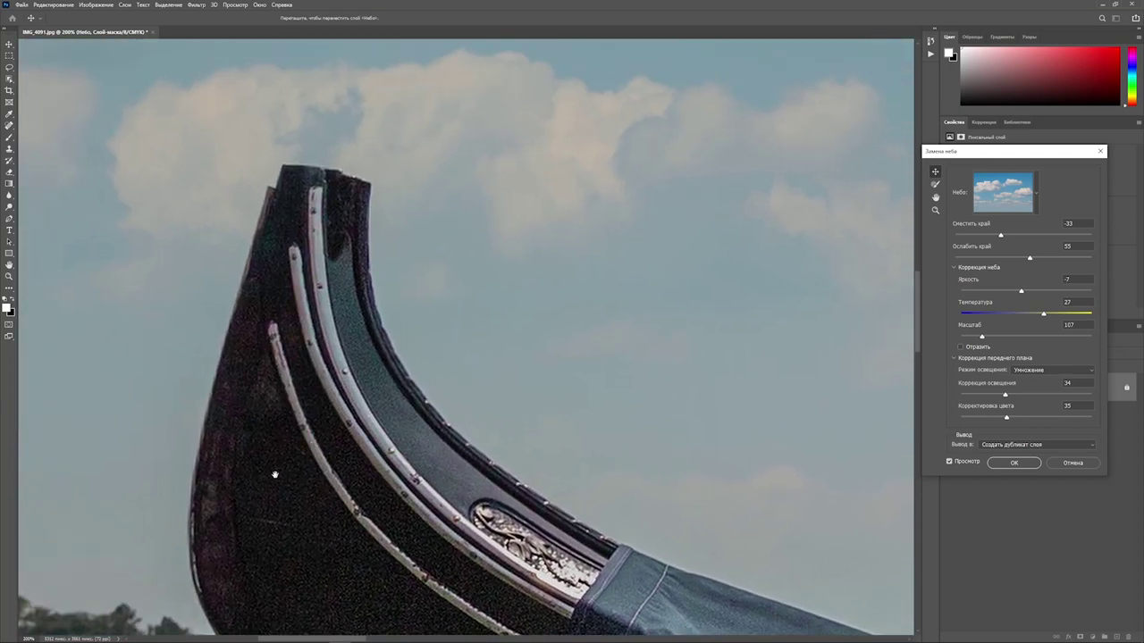
pyautogui.moveTo(273, 474)
pyautogui.mouseDown()
pyautogui.moveTo(534, 373)
pyautogui.moveTo(412, 458)
pyautogui.mouseUp()
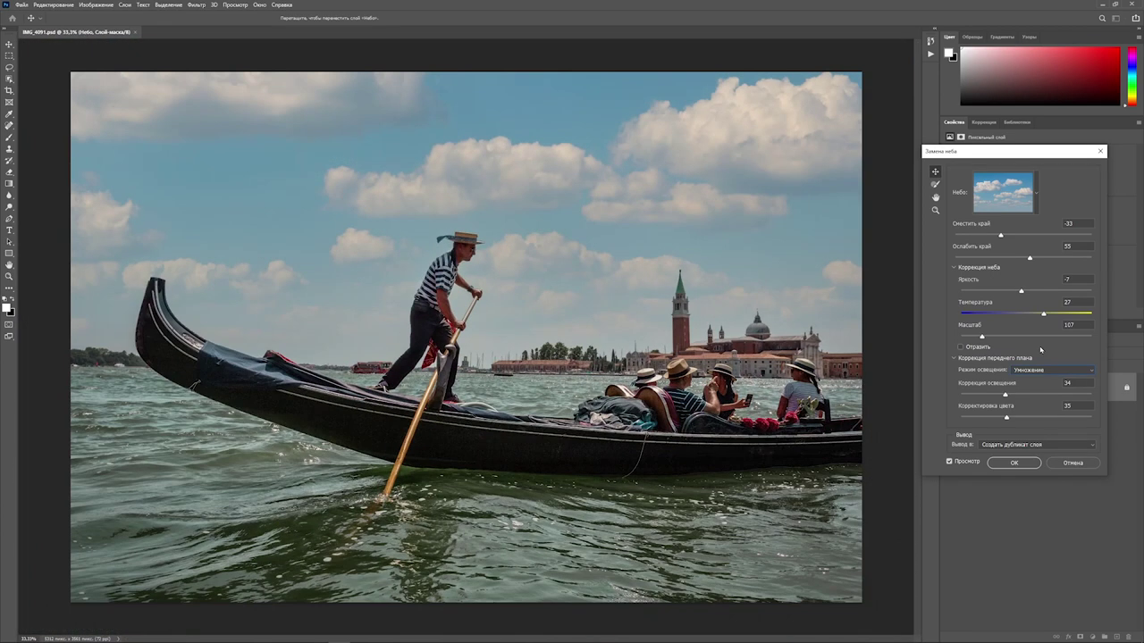
# - Test a horizontal flip of the sky, revert it, and reopen Foreground Adjustments
pyautogui.click(961, 348)
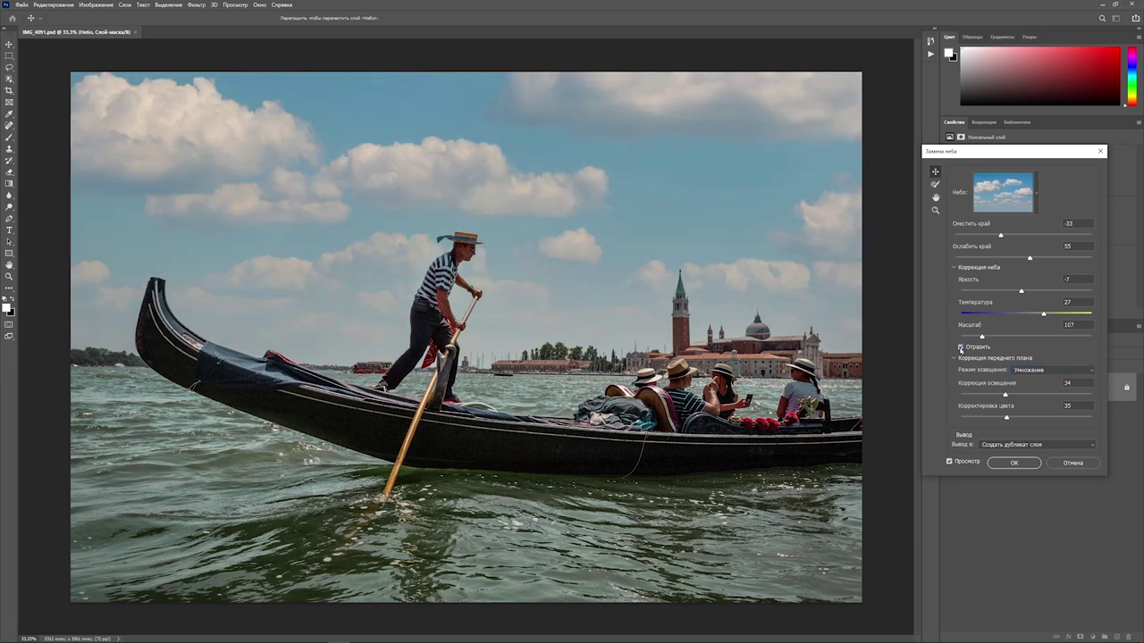
pyautogui.click(960, 347)
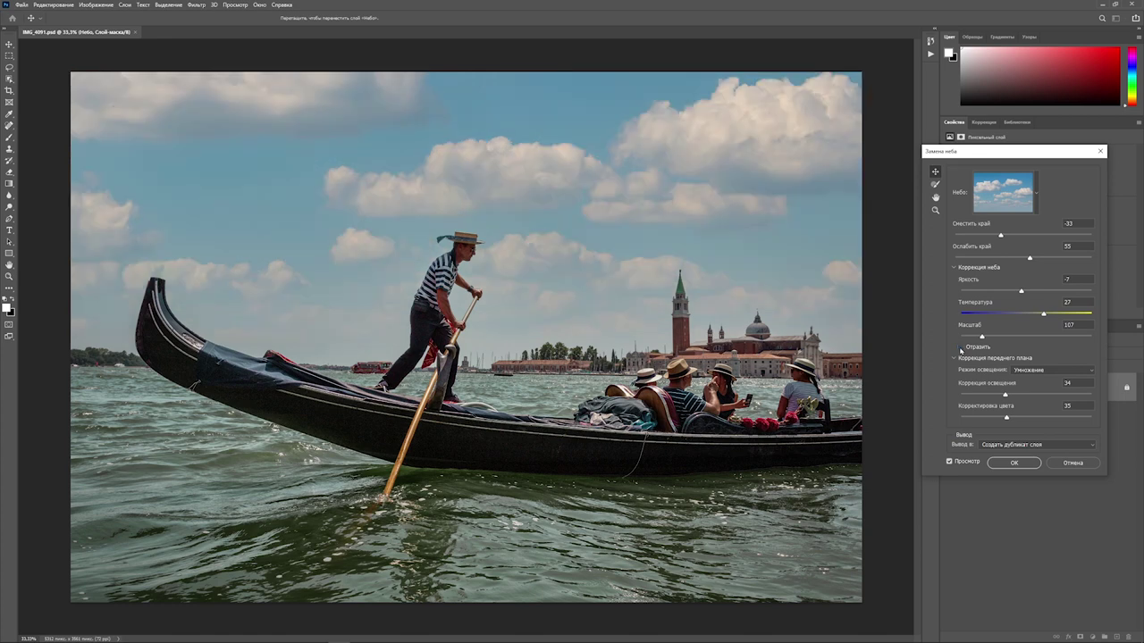
pyautogui.click(953, 358)
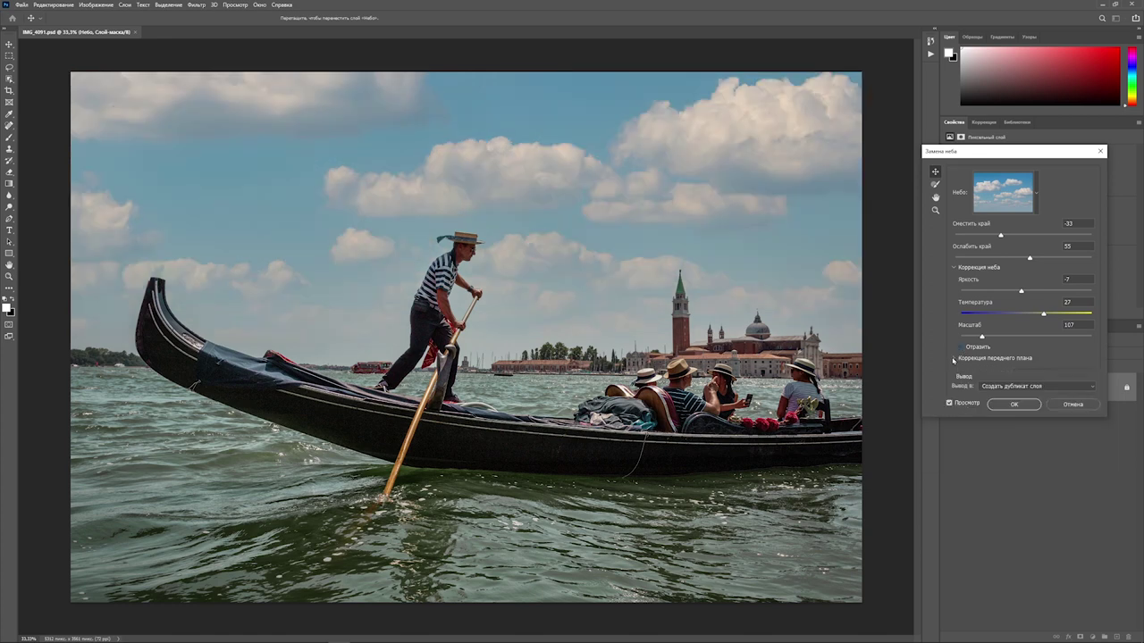
pyautogui.click(953, 358)
pyautogui.click(953, 358)
pyautogui.click(954, 358)
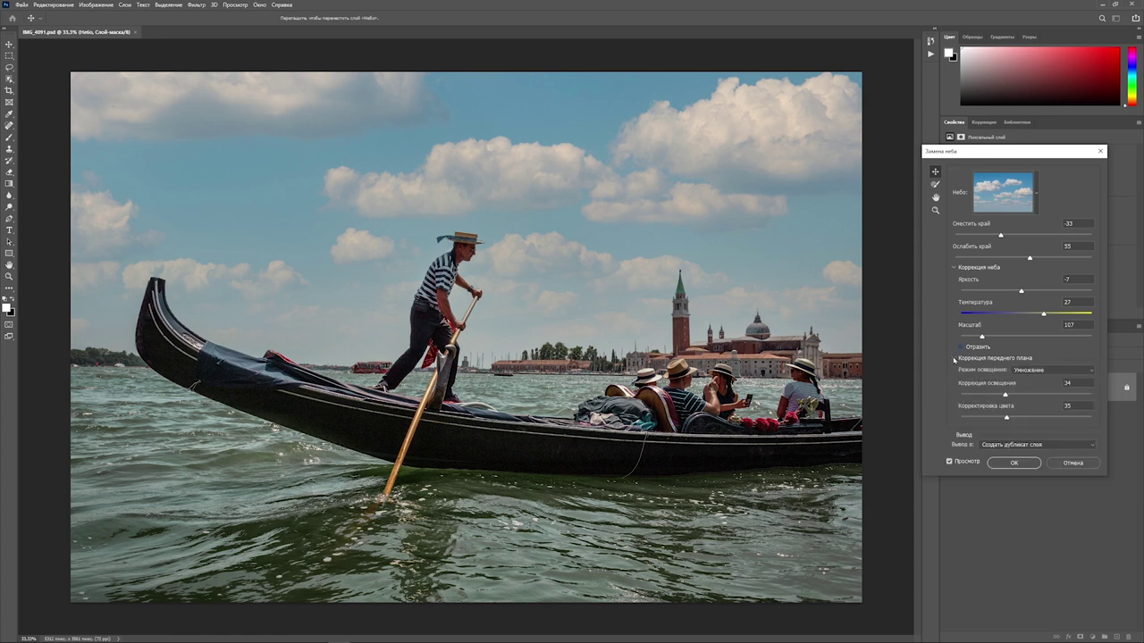
# - Keep Multiply (Умножение) lighting over Screen, with Lighting Adjustment 30 and Color Adjustment 50
pyautogui.click(1092, 372)
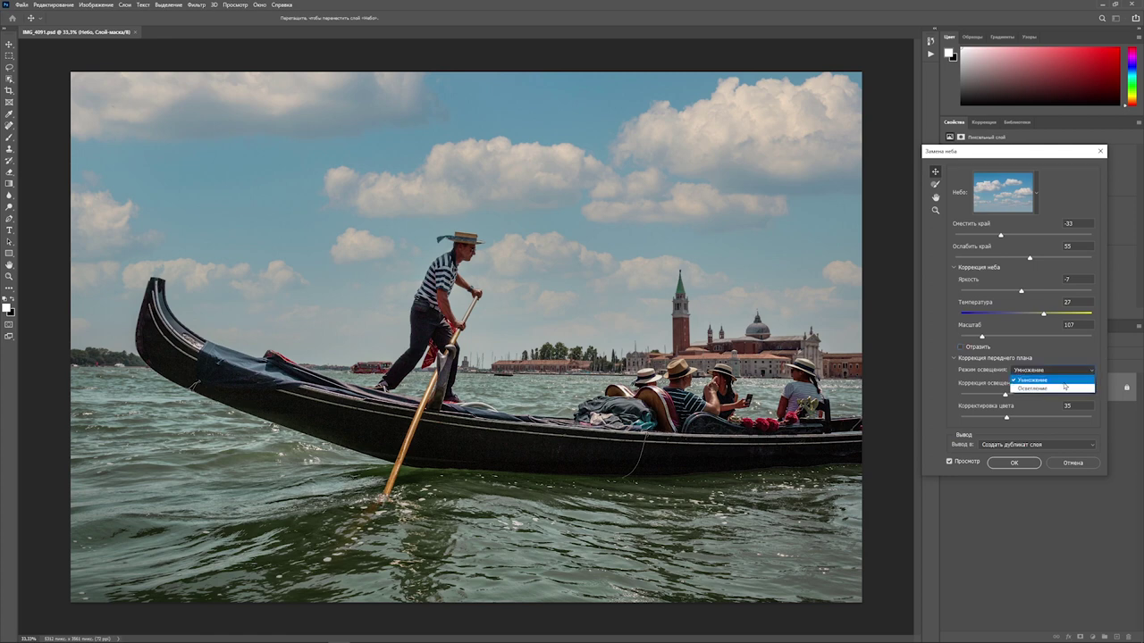
pyautogui.click(1052, 392)
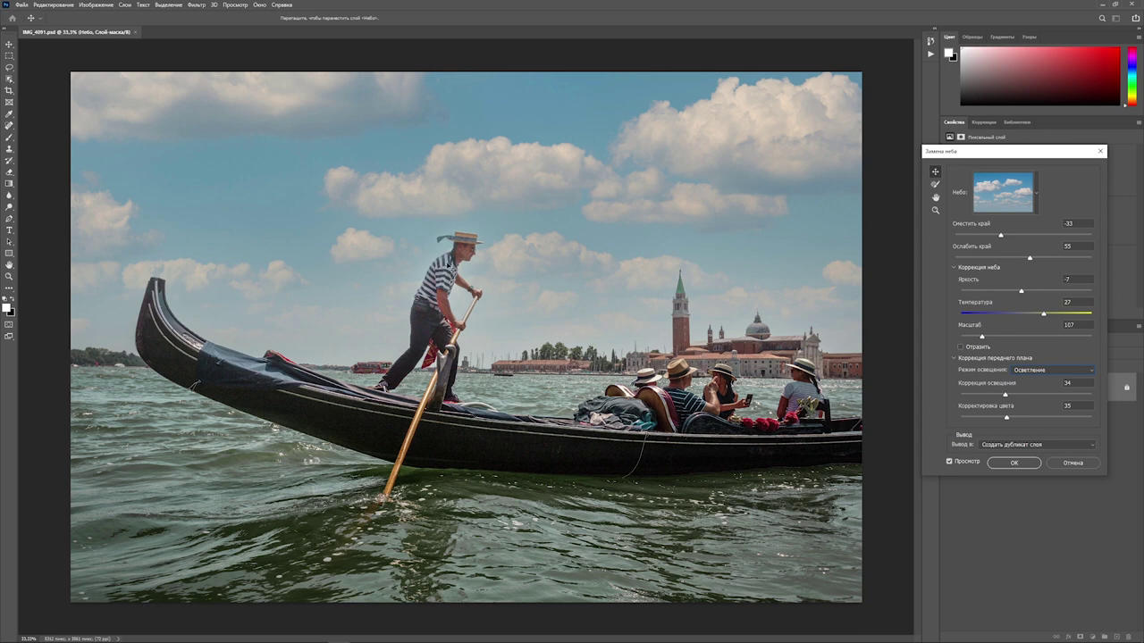
pyautogui.click(1092, 374)
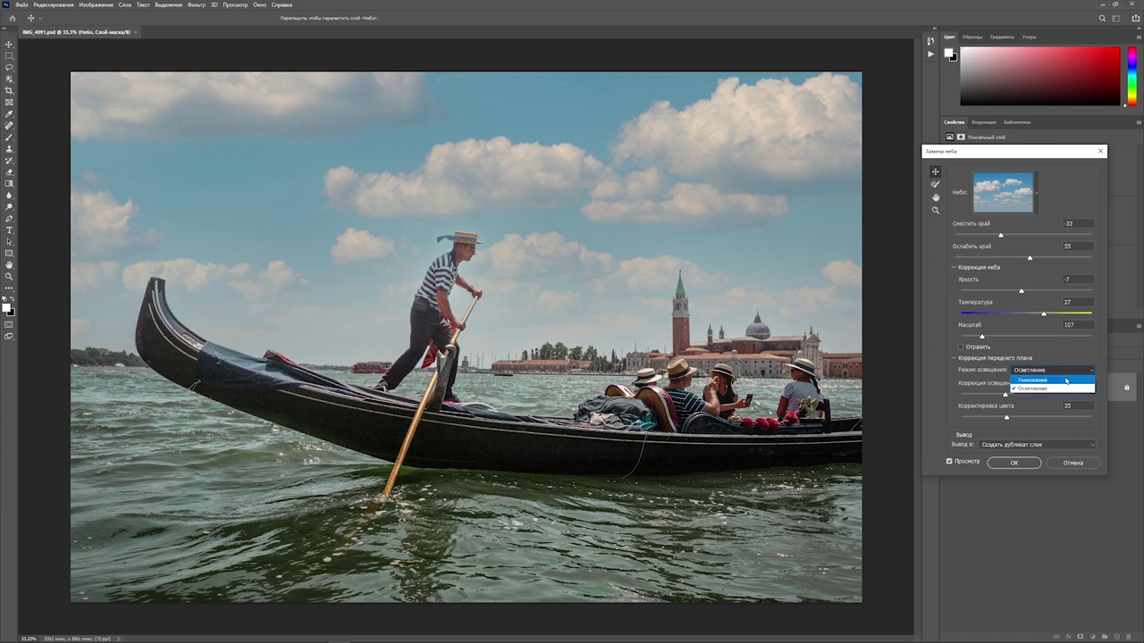
pyautogui.click(1065, 381)
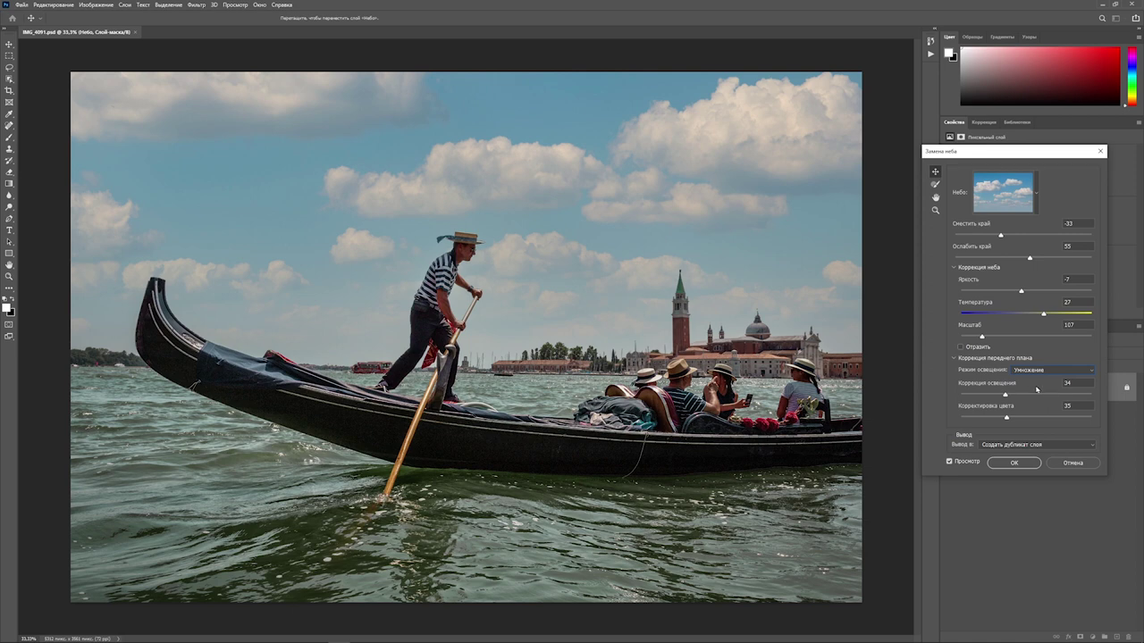
pyautogui.moveTo(1004, 394)
pyautogui.mouseDown()
pyautogui.moveTo(1030, 395)
pyautogui.moveTo(999, 395)
pyautogui.mouseUp()
pyautogui.moveTo(1008, 419)
pyautogui.mouseDown()
pyautogui.moveTo(1034, 420)
pyautogui.moveTo(992, 424)
pyautogui.mouseUp()
pyautogui.moveTo(992, 418)
pyautogui.mouseDown()
pyautogui.moveTo(964, 419)
pyautogui.moveTo(1091, 420)
pyautogui.moveTo(1027, 422)
pyautogui.mouseUp()
pyautogui.click(936, 185)
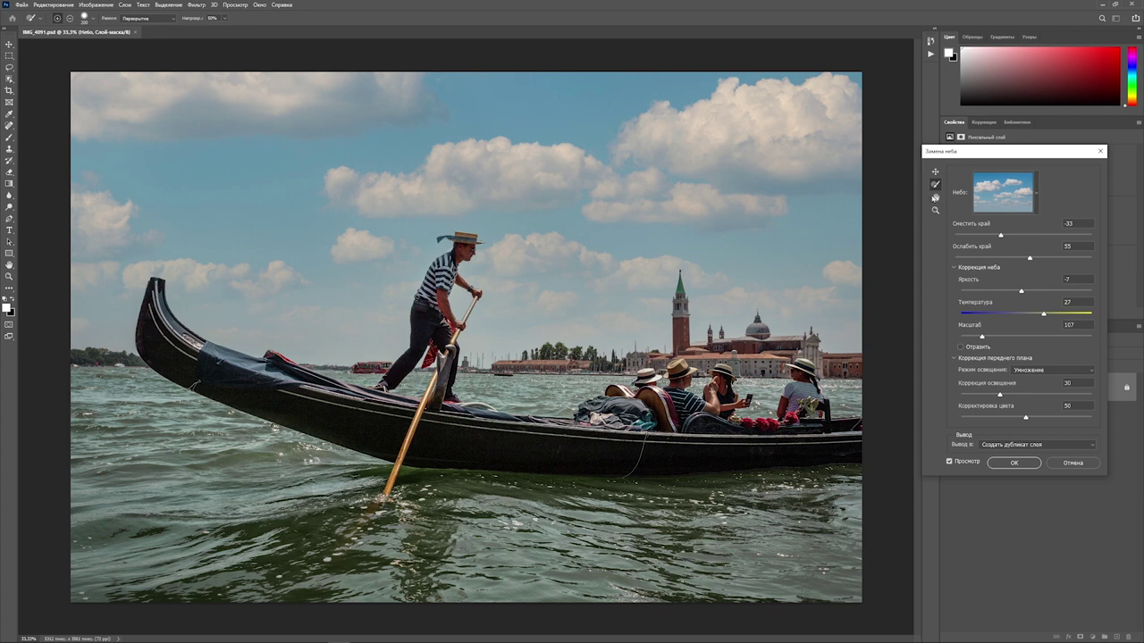
# - Apply the sky replacement with output set to New Layers (Новые слои)
pyautogui.click(936, 196)
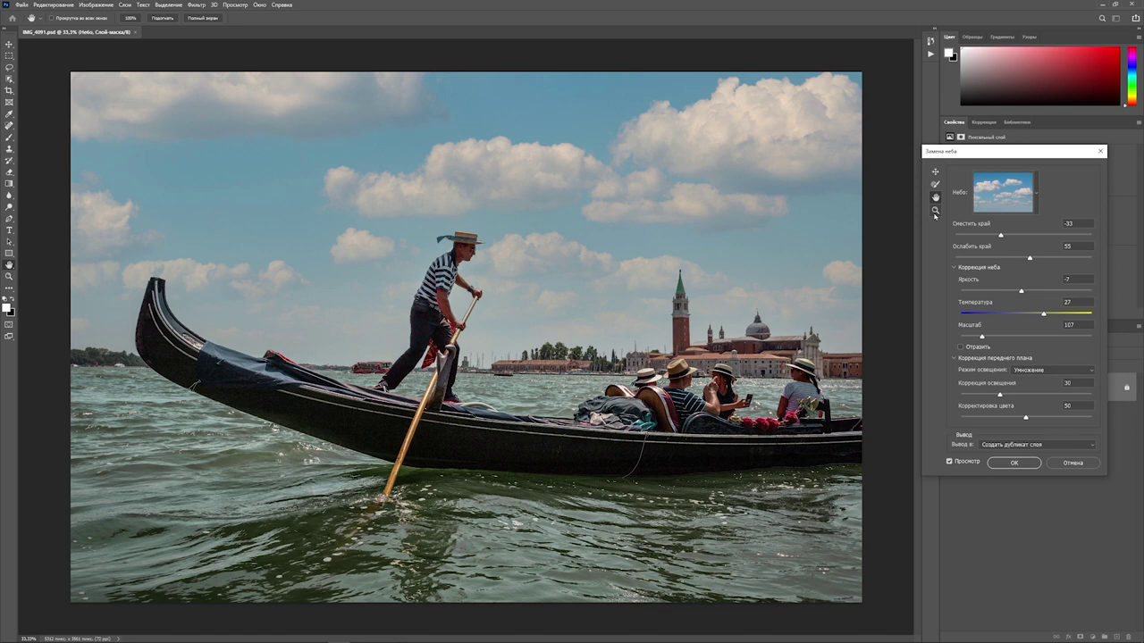
pyautogui.press('v')
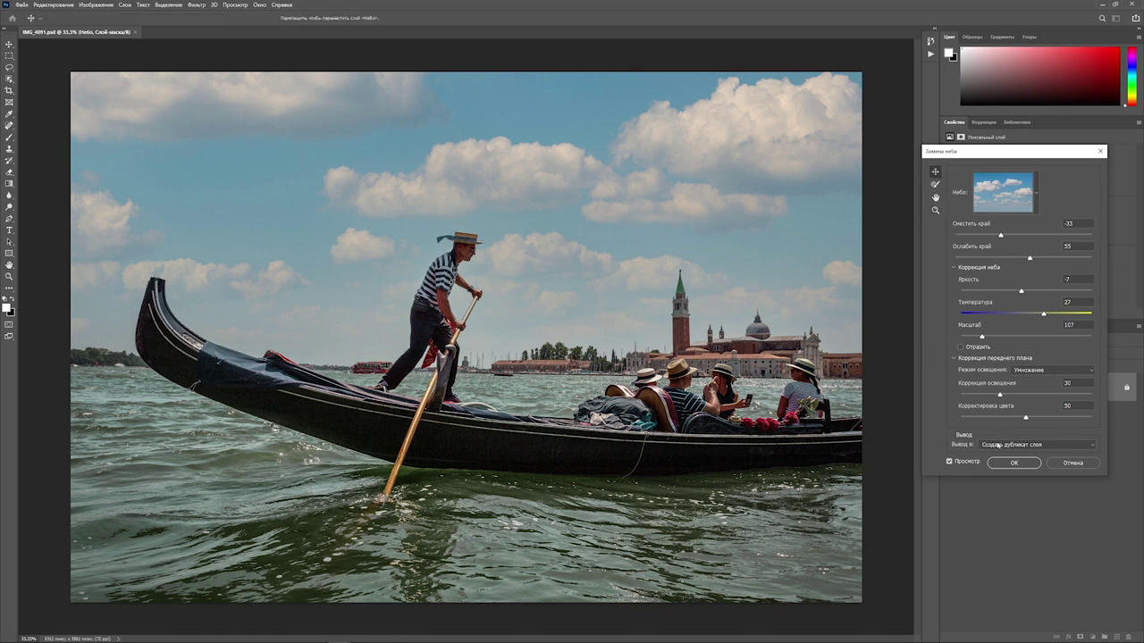
pyautogui.click(1091, 445)
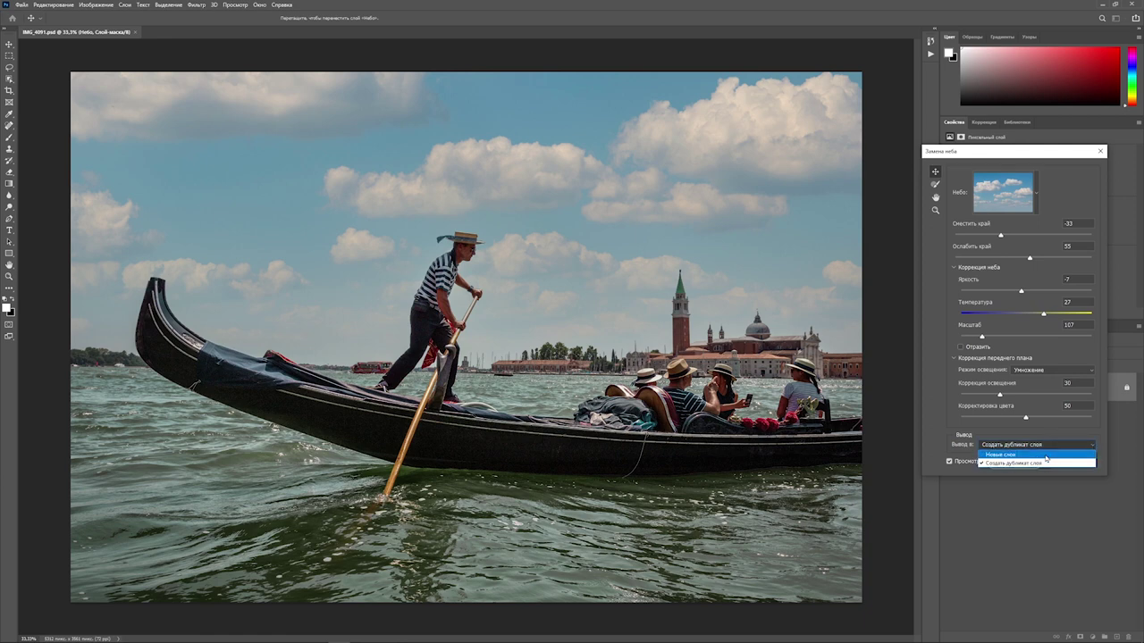
pyautogui.click(1045, 457)
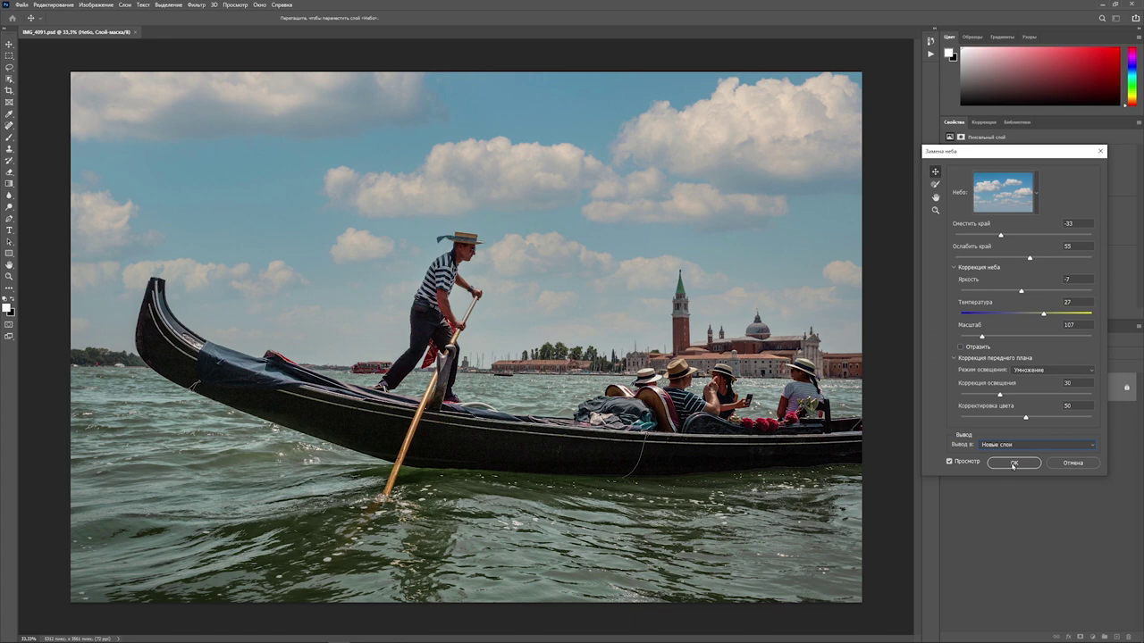
pyautogui.click(1013, 463)
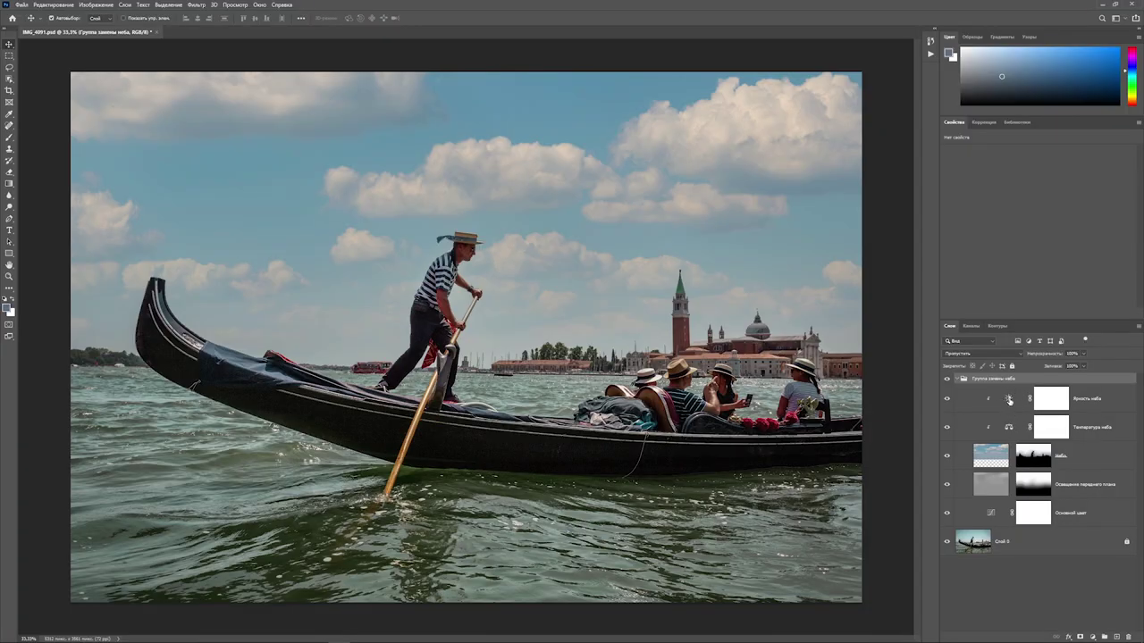
# - Darken the sky slightly and set its Color Balance Magenta–Green to -14
pyautogui.click(1009, 399)
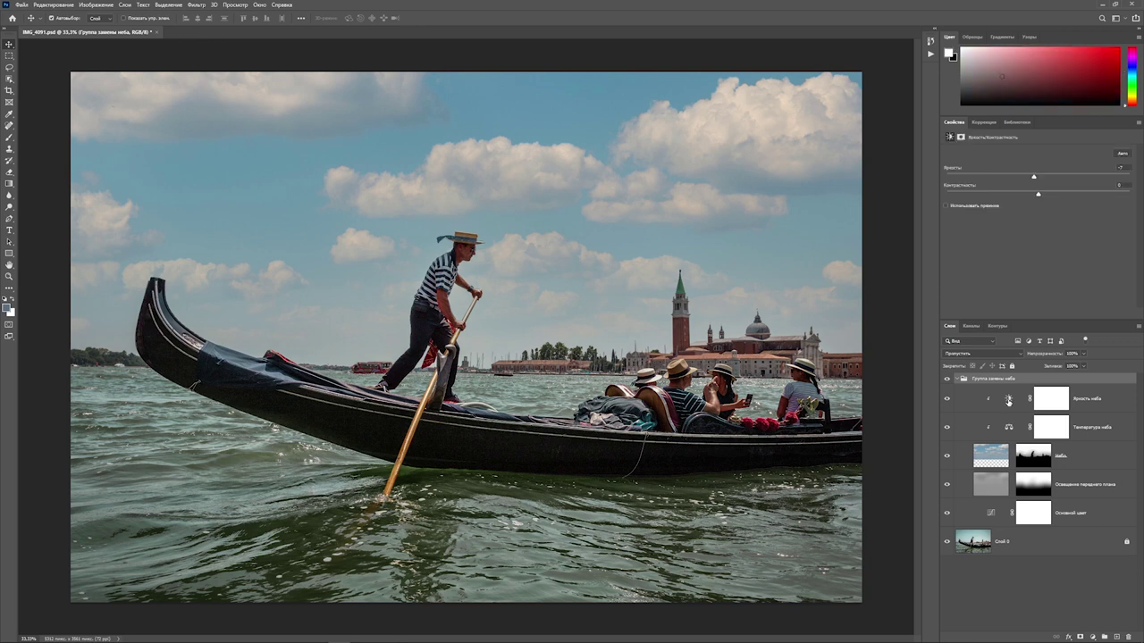
pyautogui.moveTo(1033, 177); pyautogui.dragTo(1033, 178)
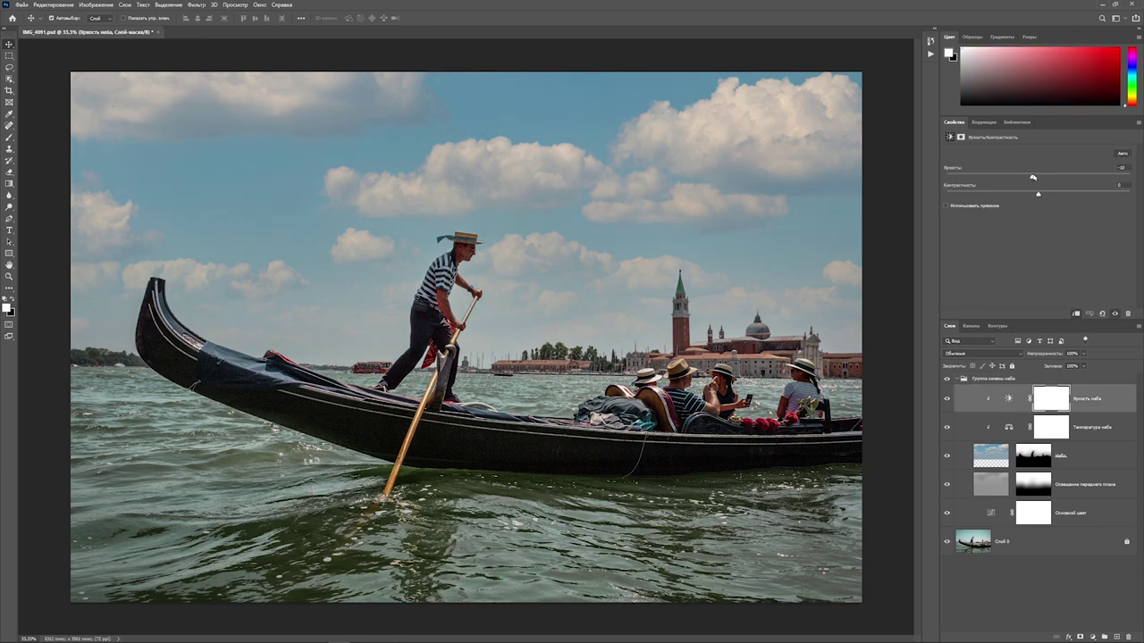
pyautogui.click(1009, 427)
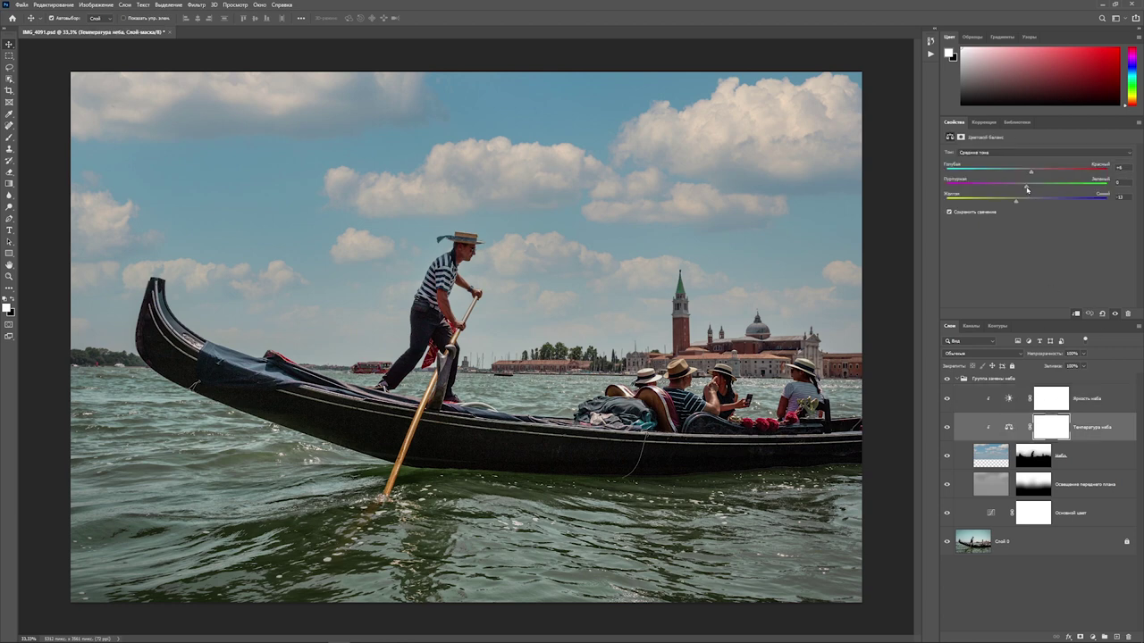
pyautogui.moveTo(1026, 186)
pyautogui.mouseDown()
pyautogui.moveTo(1015, 188)
pyautogui.moveTo(1044, 189)
pyautogui.moveTo(1010, 204)
pyautogui.mouseUp()
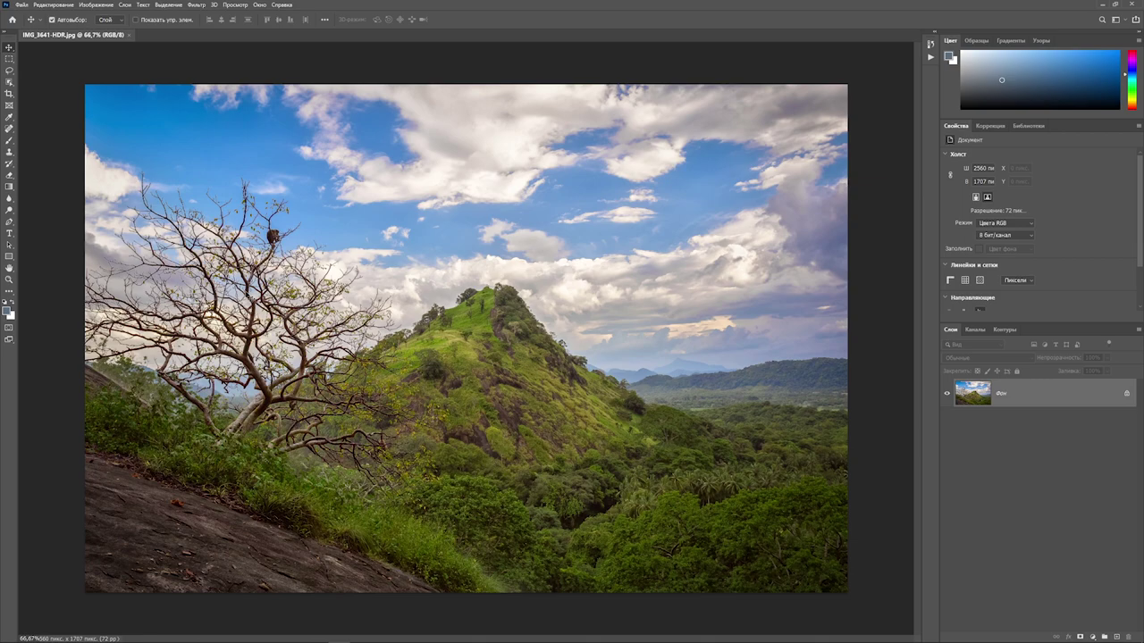
# - Inspect the hill and tree up close, then fit the photo and launch Sky Replacement
pyautogui.hotkey('ctrl', '1')
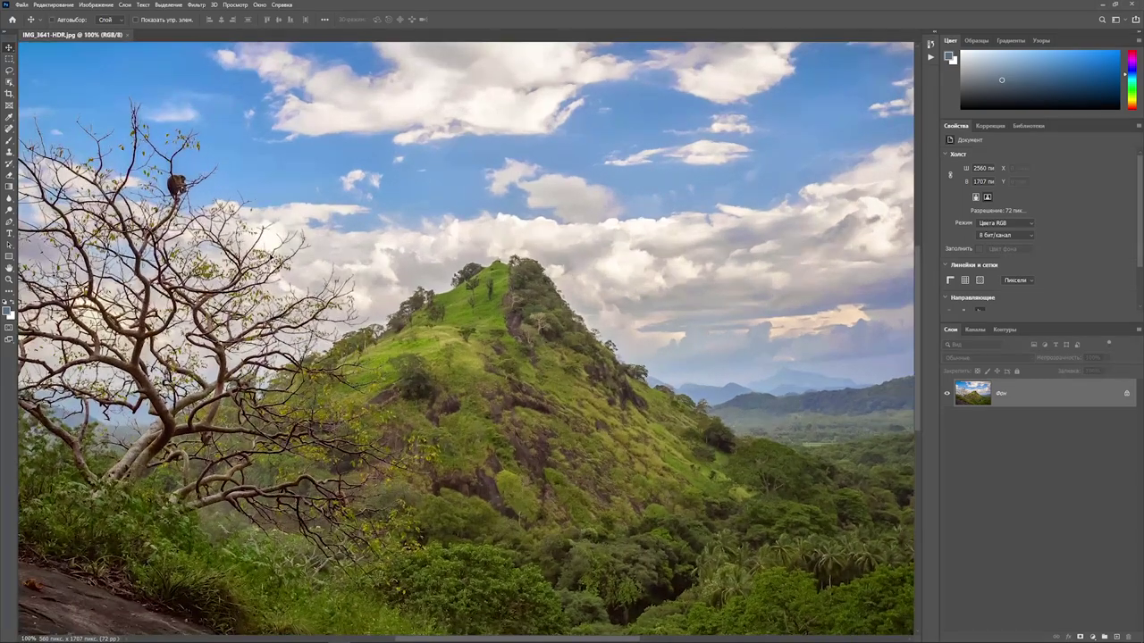
pyautogui.hotkey('ctrl', '+')
pyautogui.hotkey('ctrl', '+')
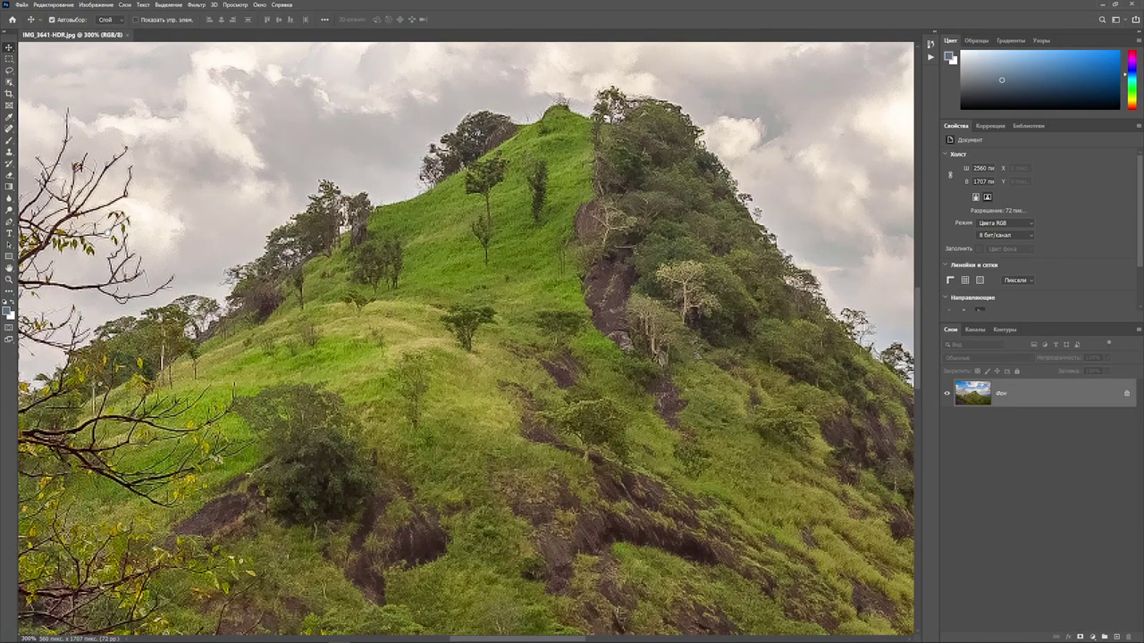
pyautogui.moveTo(357, 268); pyautogui.dragTo(625, 482)
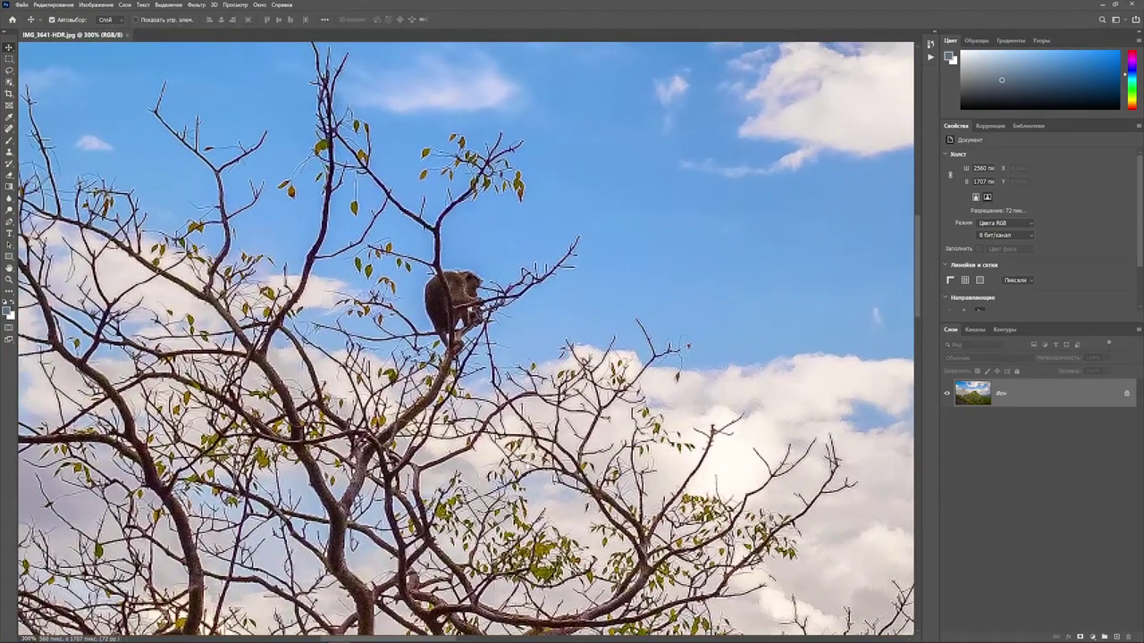
pyautogui.hotkey('ctrl', '0')
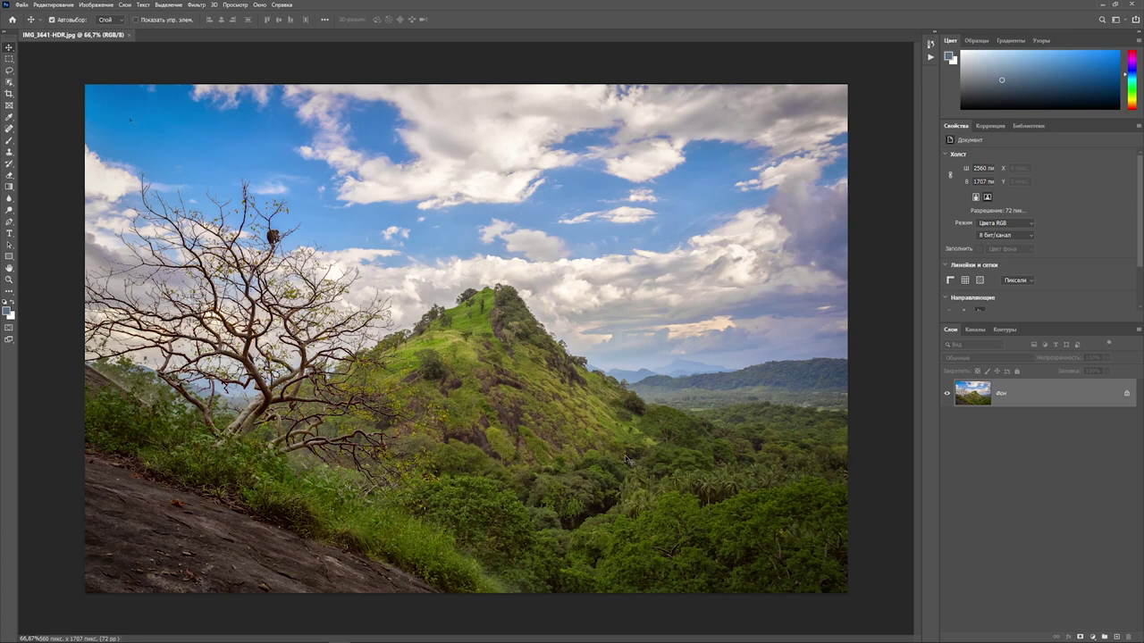
pyautogui.click(56, 5)
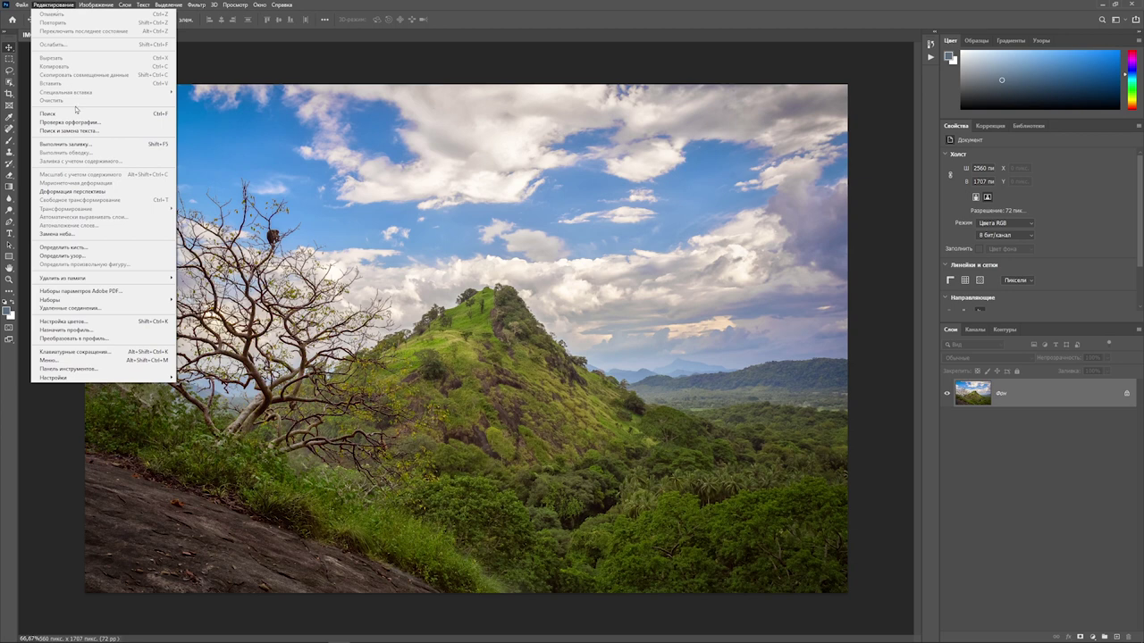
pyautogui.click(79, 233)
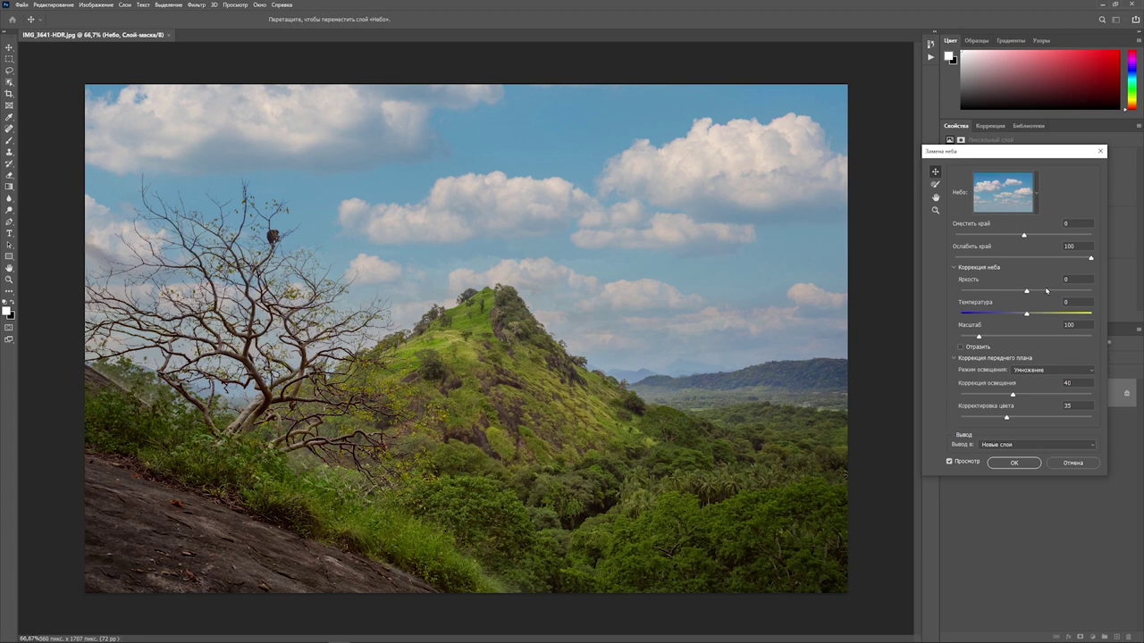
# - Pick the dense altocumulus preset from the Blue Skies (Синее небо) folder
pyautogui.click(1037, 193)
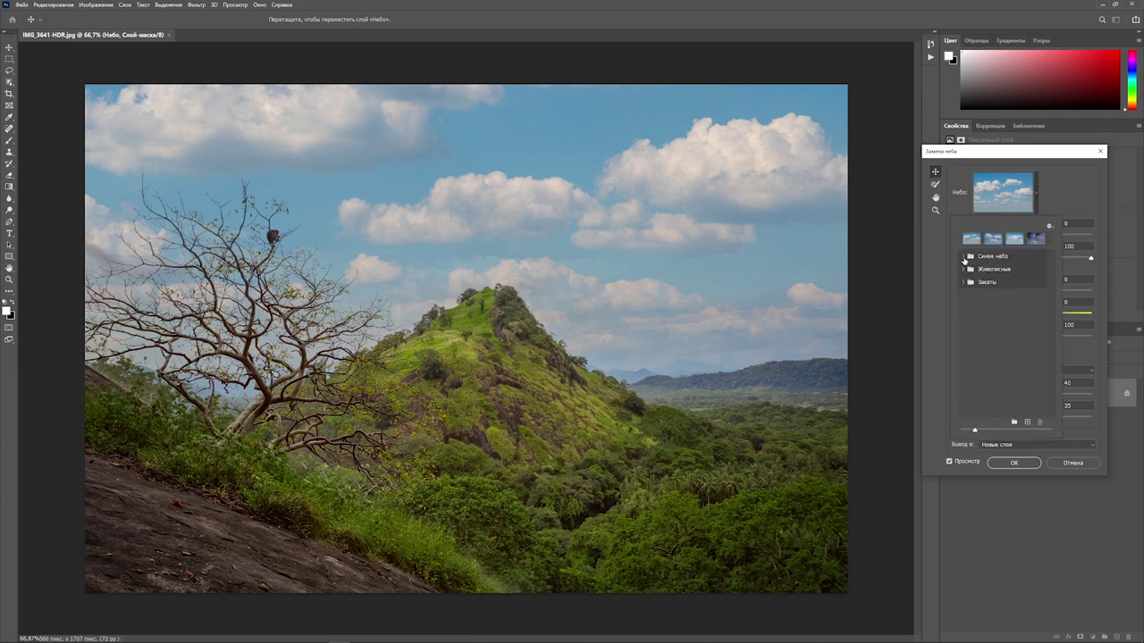
pyautogui.click(963, 257)
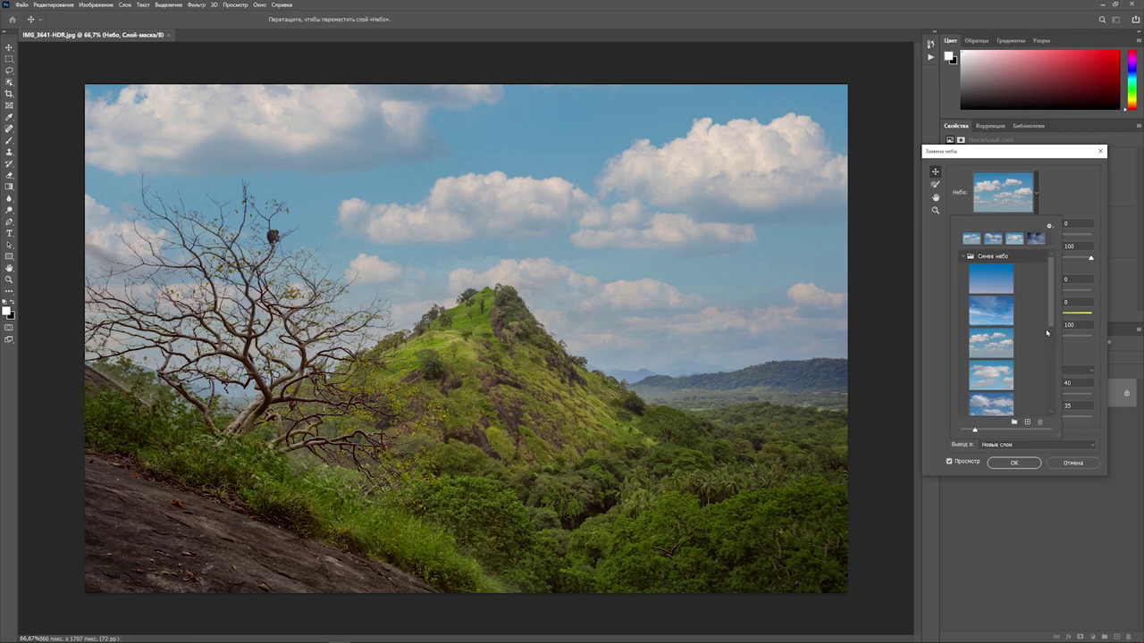
pyautogui.moveTo(1048, 319)
pyautogui.mouseDown()
pyautogui.moveTo(1051, 388)
pyautogui.moveTo(1051, 366)
pyautogui.mouseUp()
pyautogui.click(998, 356)
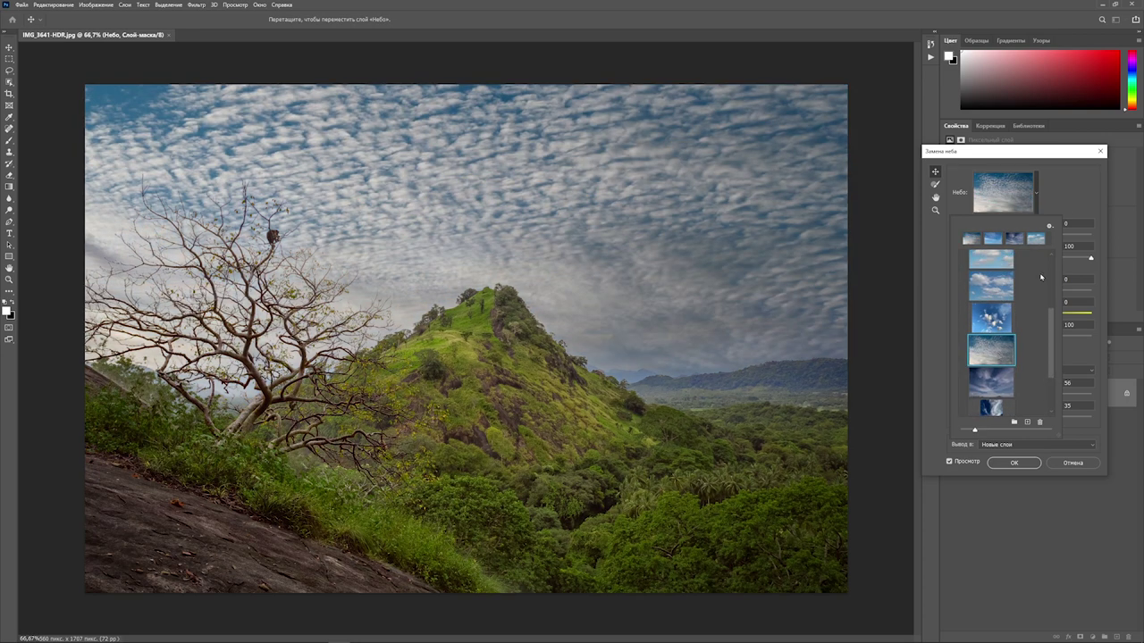
pyautogui.click(1072, 207)
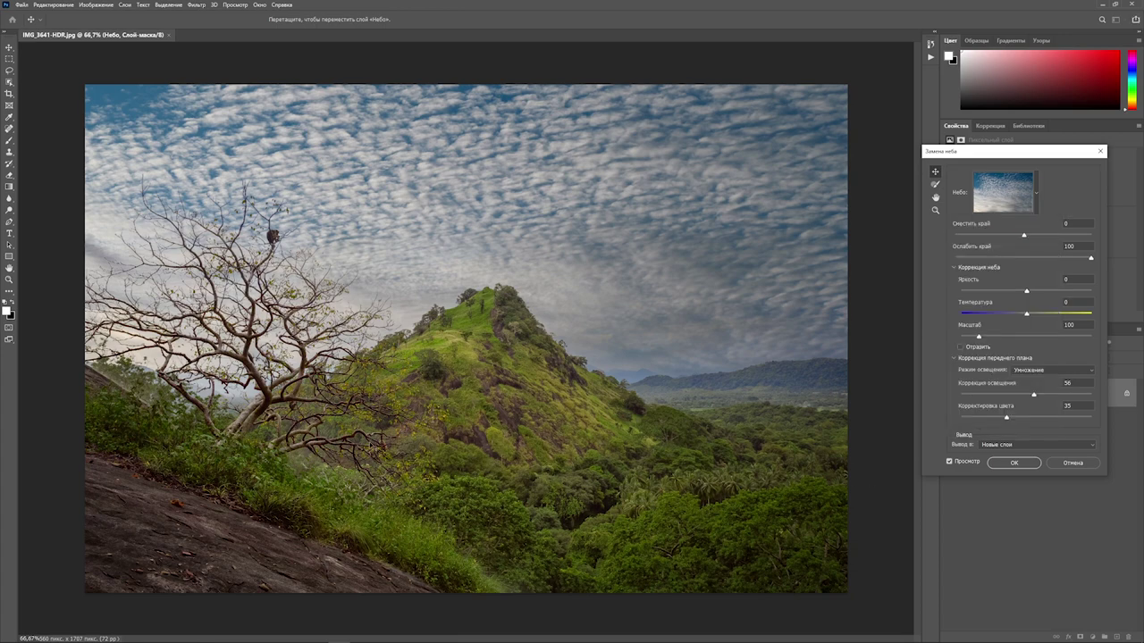
# - Zoom in and pan across the tree branches and hill edges, then fit the photo
pyautogui.scroll(1, 370, 447)
pyautogui.scroll(1, 371, 447)
pyautogui.scroll(1, 371, 447)
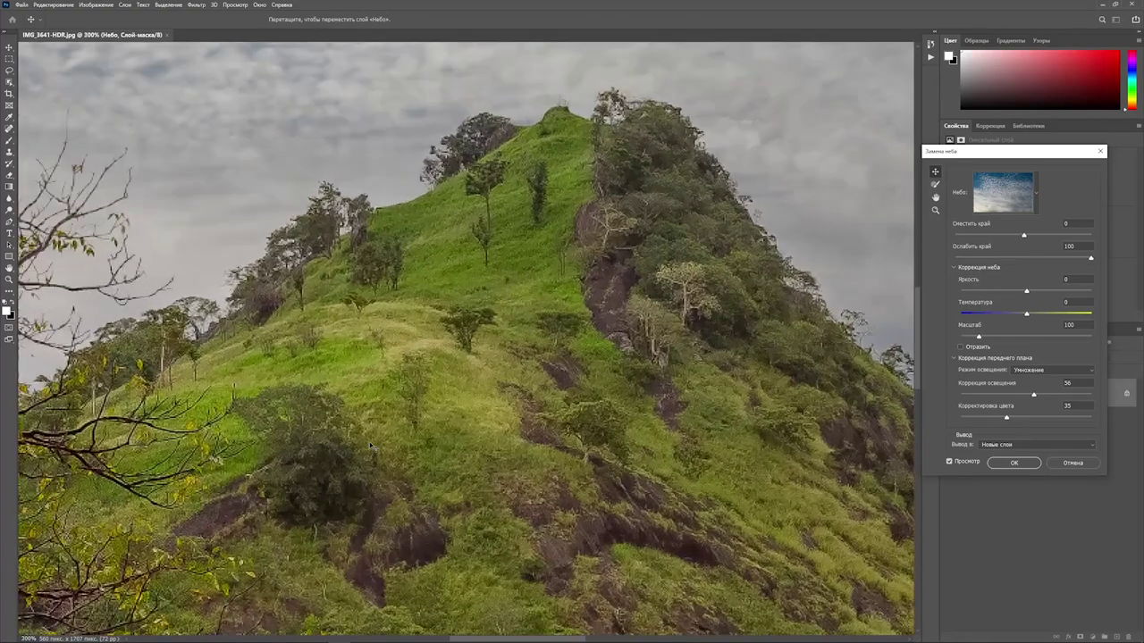
pyautogui.moveTo(100, 390)
pyautogui.mouseDown()
pyautogui.moveTo(429, 482)
pyautogui.moveTo(744, 626)
pyautogui.mouseUp()
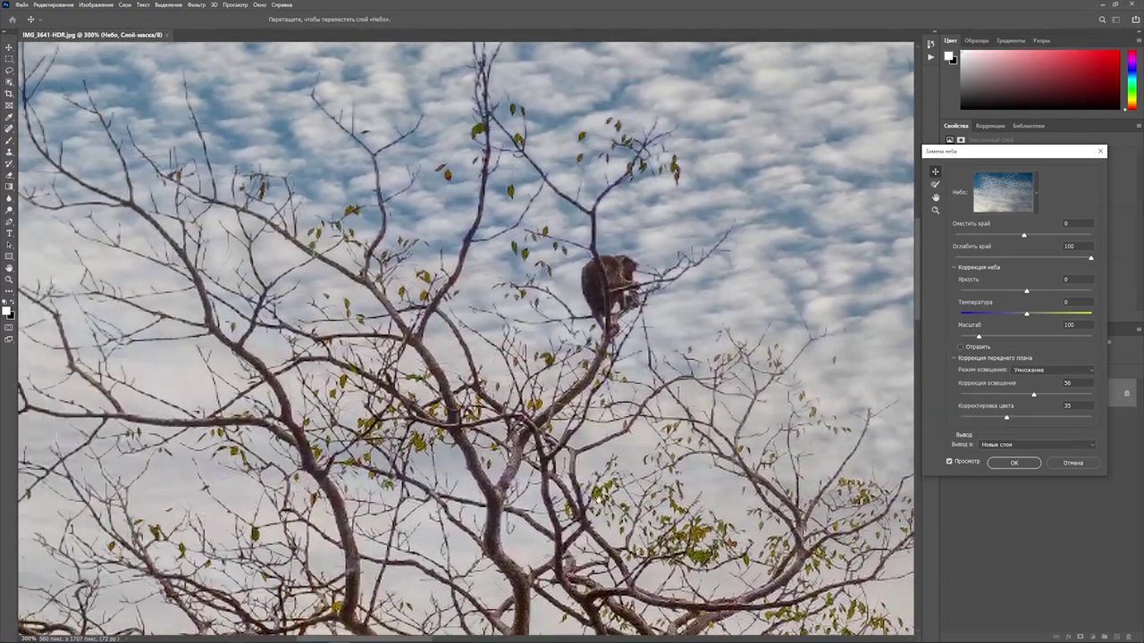
pyautogui.moveTo(267, 311); pyautogui.dragTo(491, 369)
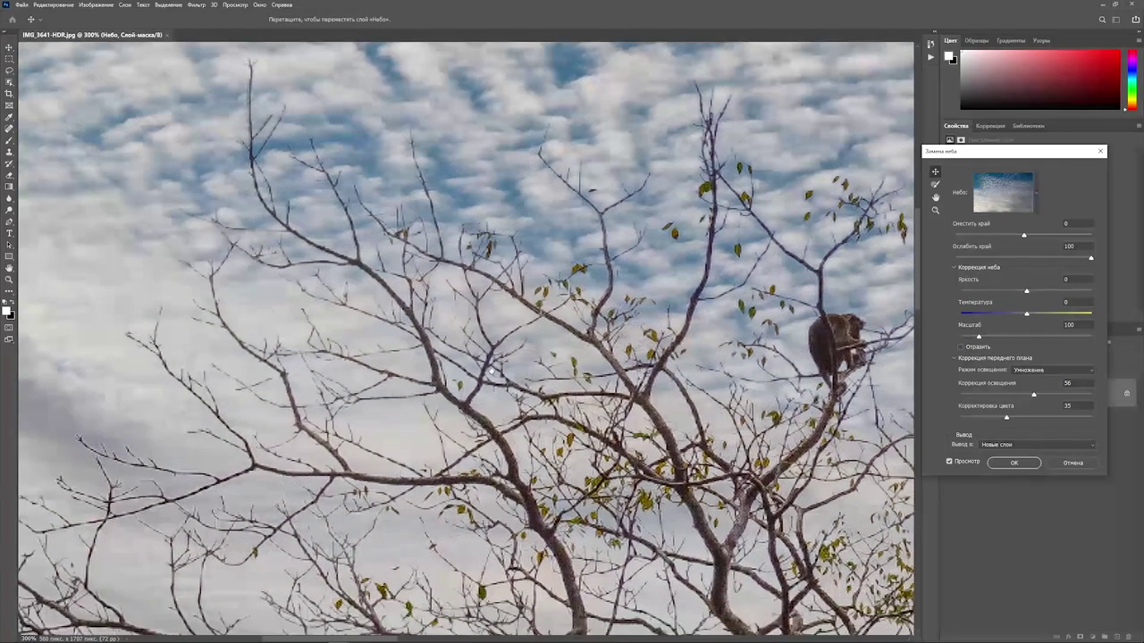
pyautogui.moveTo(493, 372); pyautogui.dragTo(407, 379)
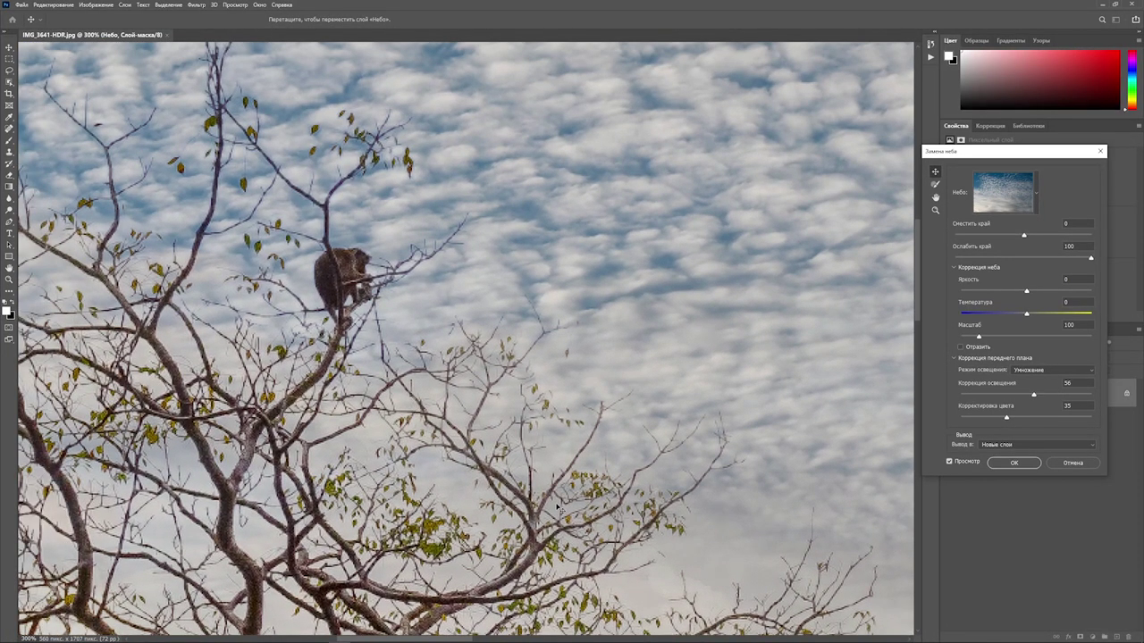
pyautogui.hotkey('ctrl', '0')
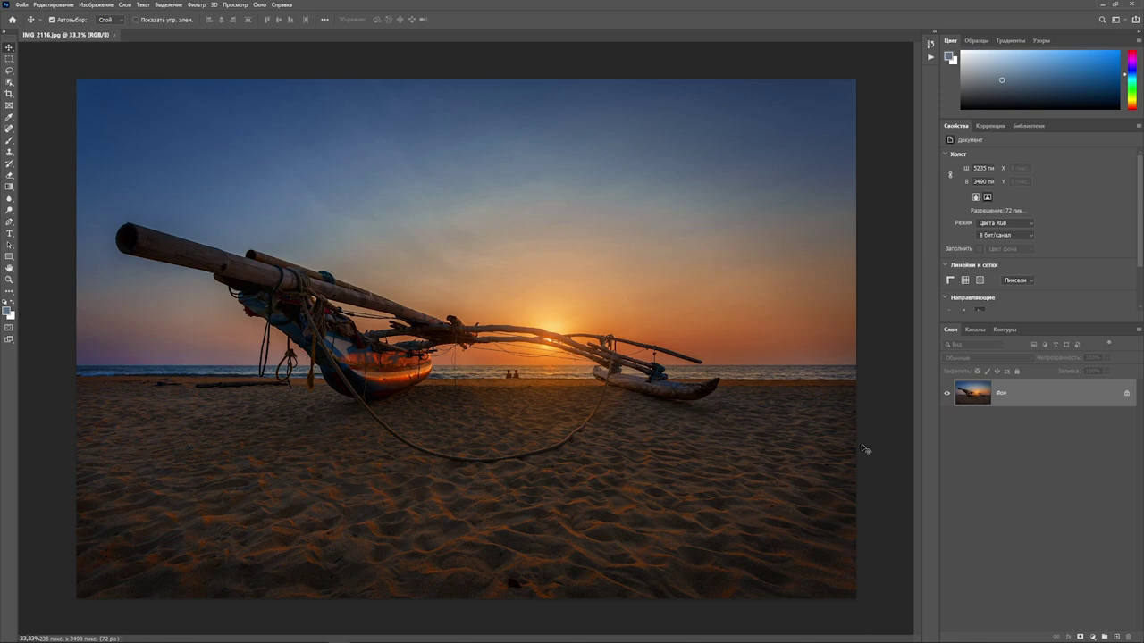
# - Launch Sky Replacement on the beach boat photo and scroll through the sky presets
pyautogui.click(52, 6)
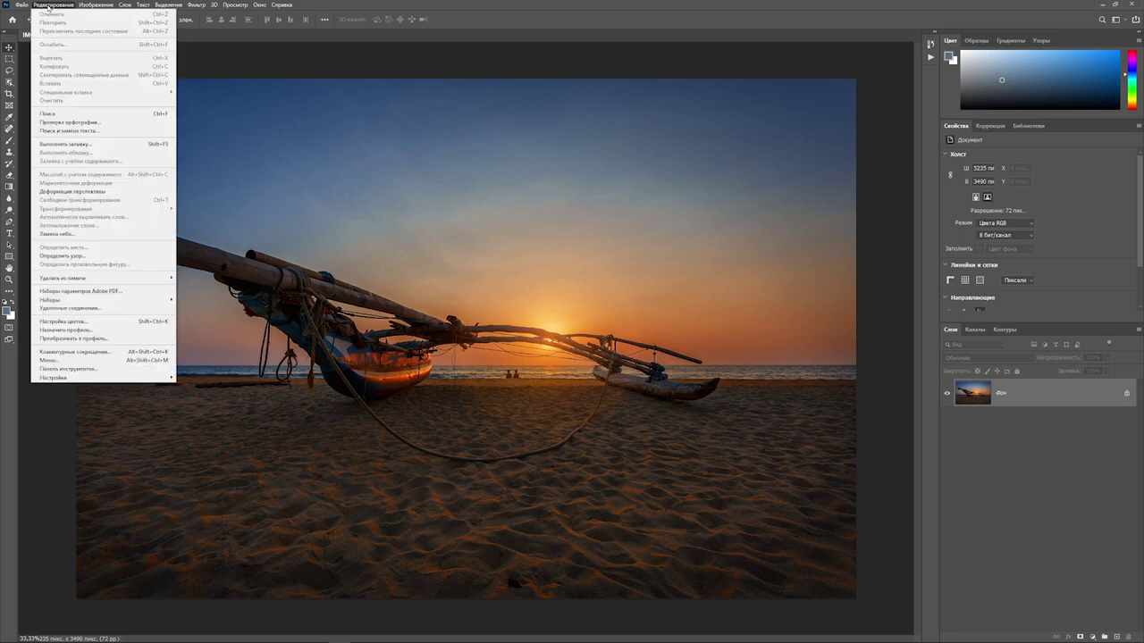
pyautogui.click(57, 234)
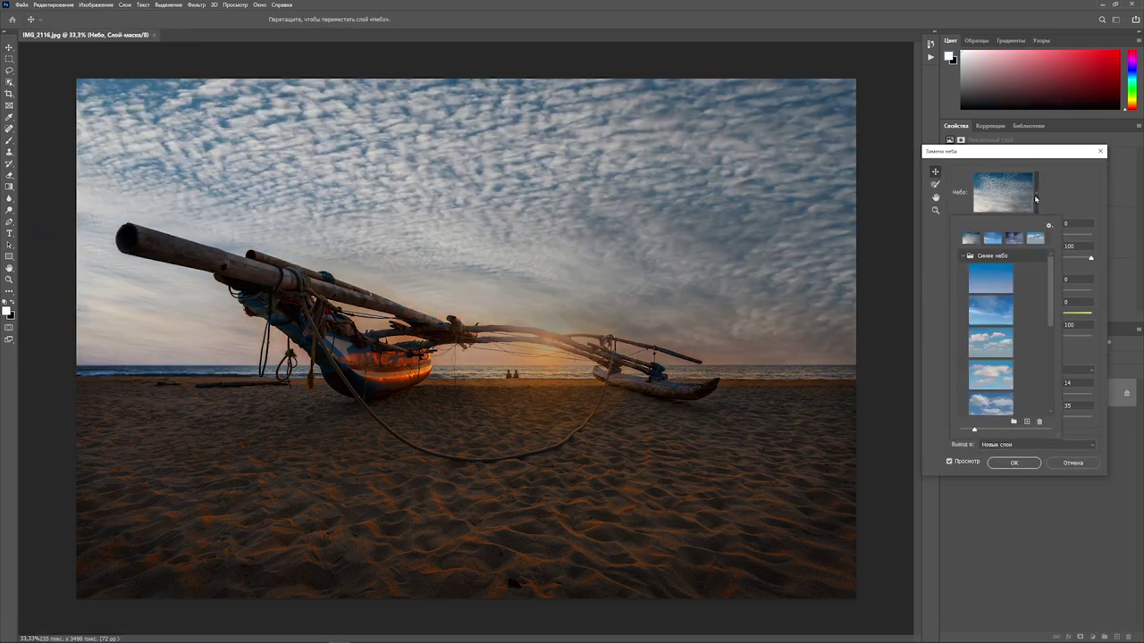
pyautogui.moveTo(1051, 286); pyautogui.dragTo(1055, 375)
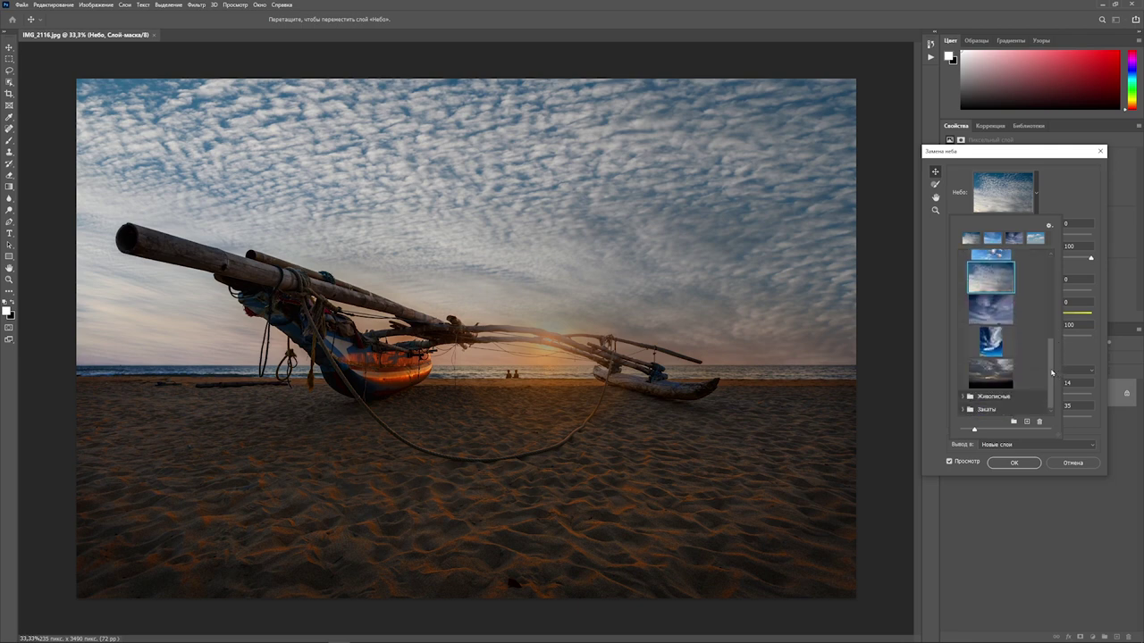
pyautogui.moveTo(1052, 372); pyautogui.dragTo(1055, 270)
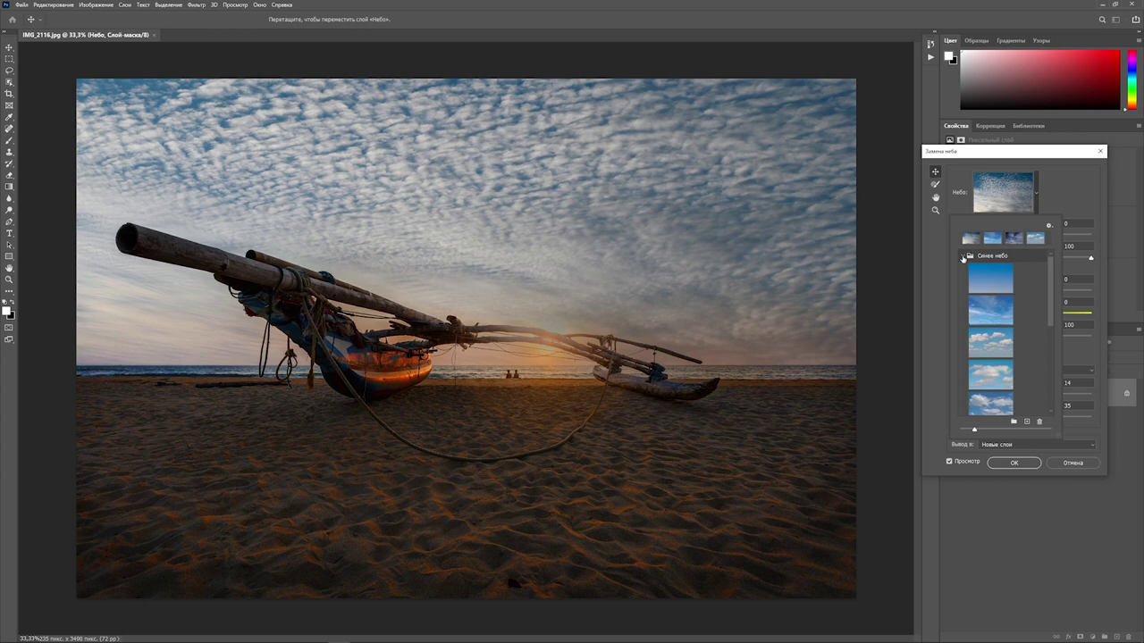
# - Collapse the Синее небо presets, then briefly expand and collapse the Закаты sunset presets
pyautogui.click(963, 259)
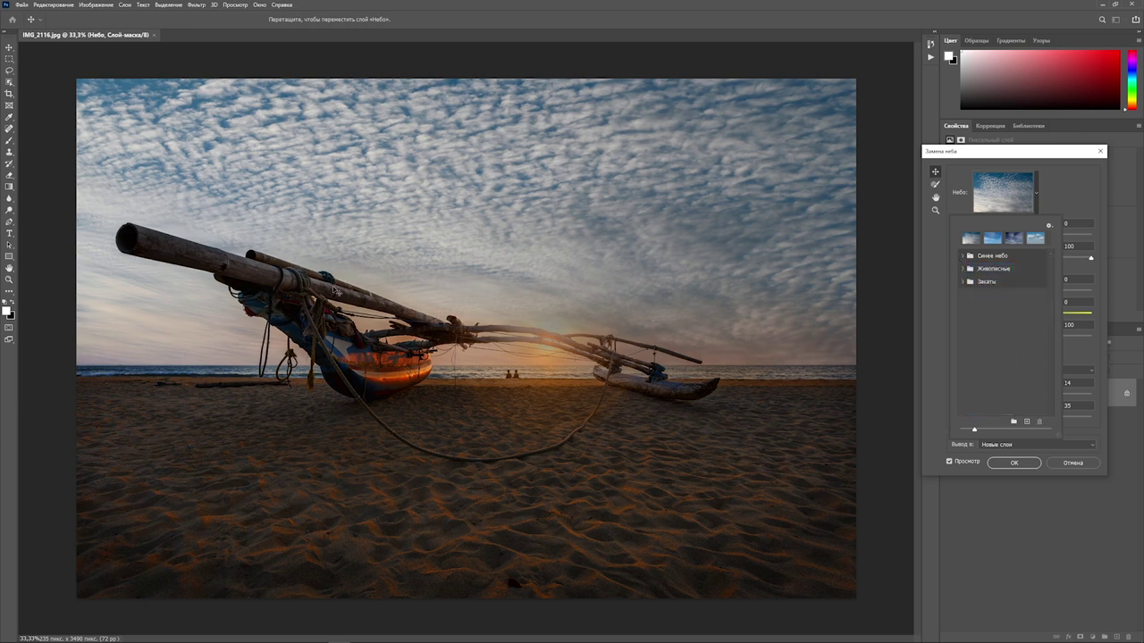
pyautogui.click(963, 281)
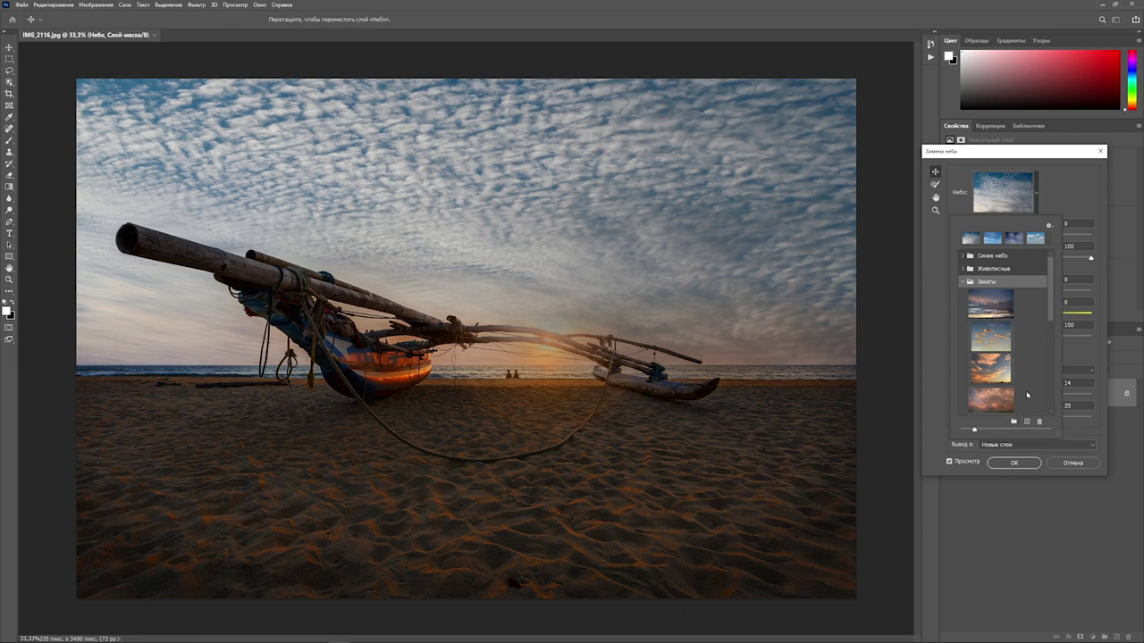
pyautogui.click(972, 282)
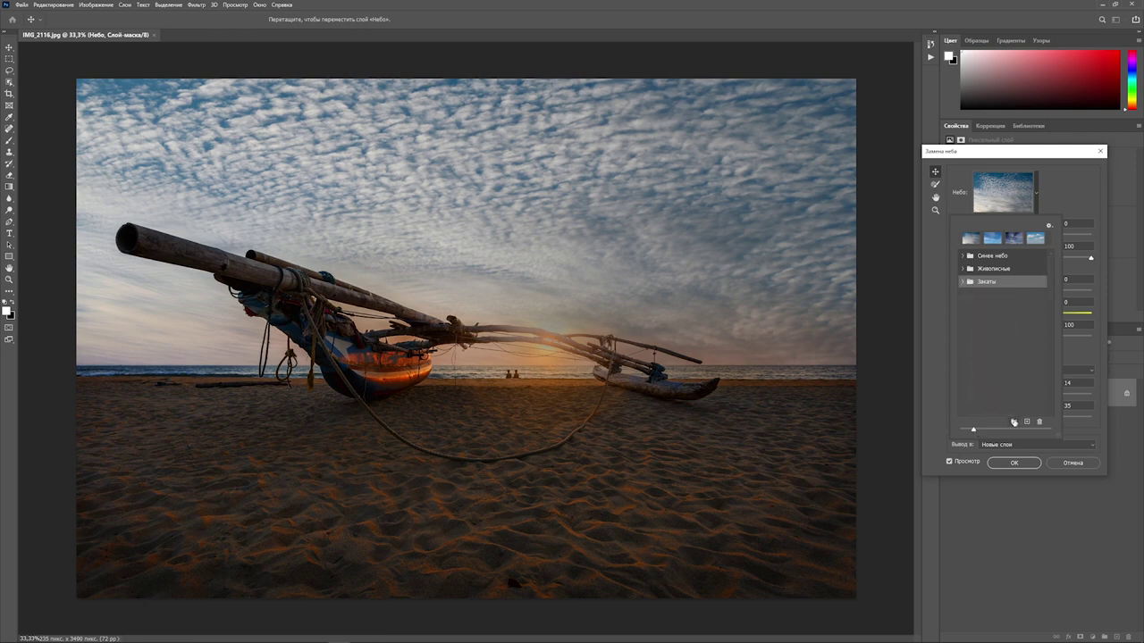
# - Create a new sky preset group named 'Моя коллекция' and begin adding a custom sky
pyautogui.click(1013, 421)
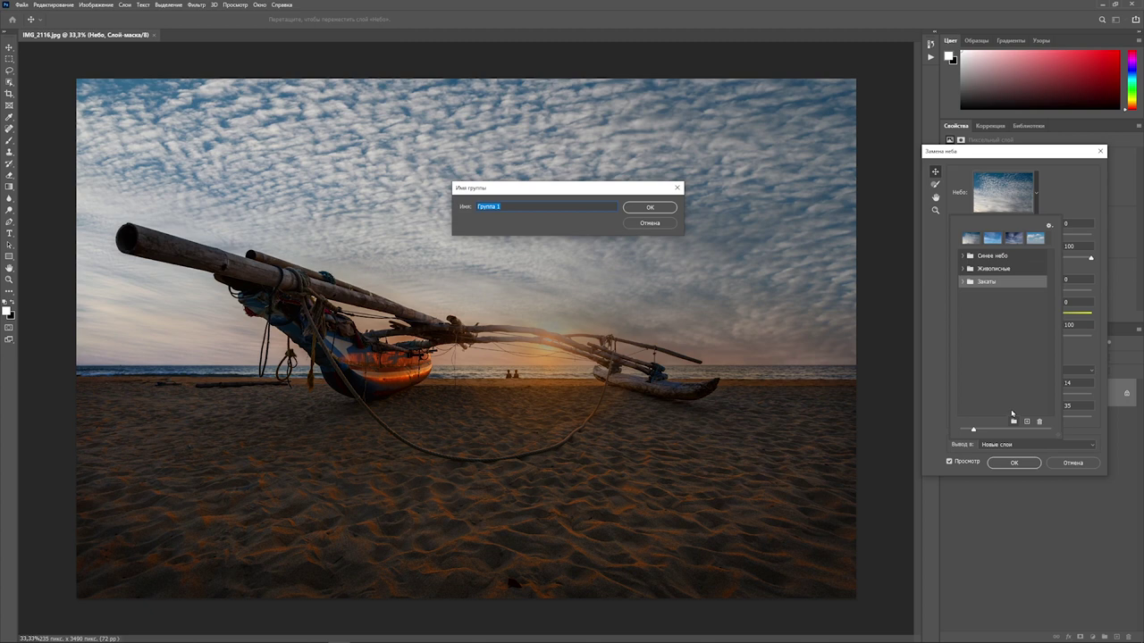
pyautogui.write('Моя коллекция')
pyautogui.click(649, 208)
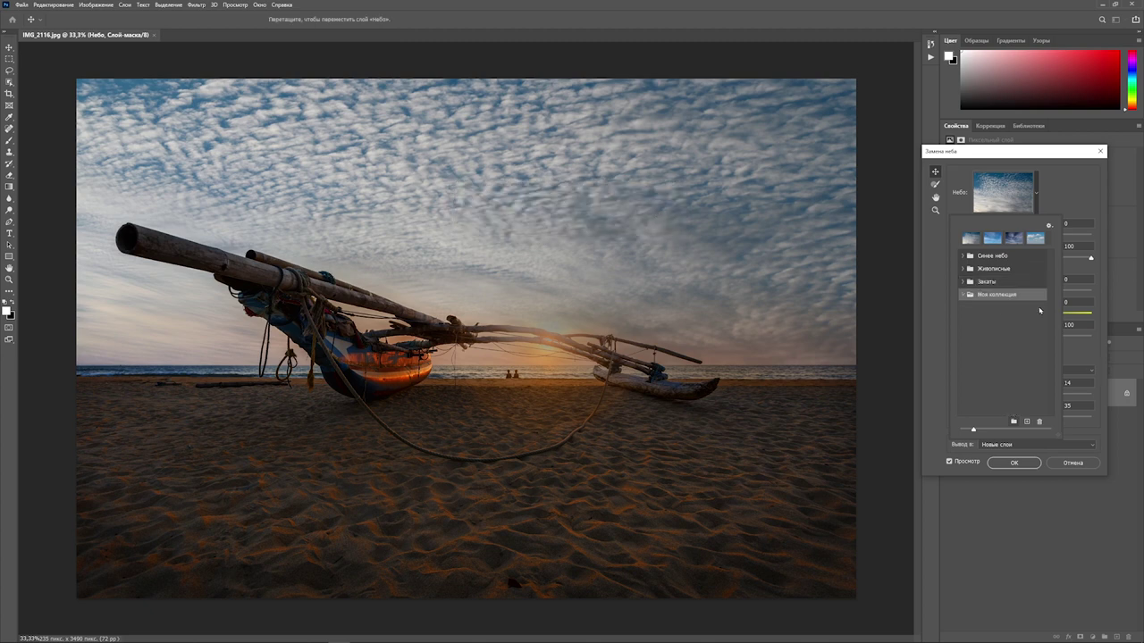
pyautogui.click(1026, 421)
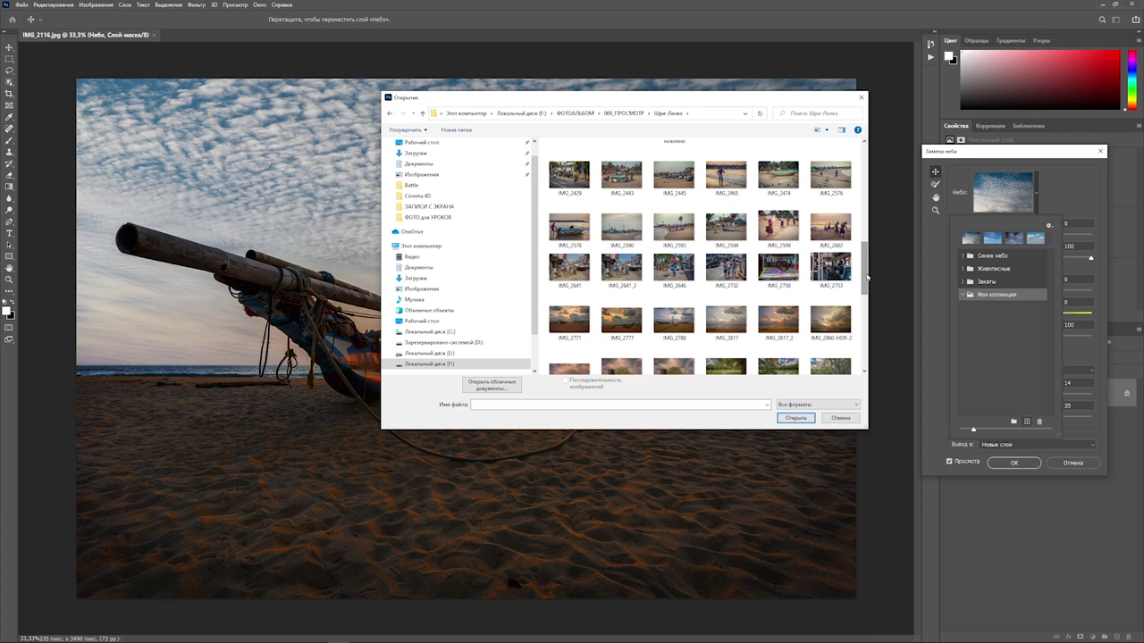
# - Import photo IMG_2817 as a new sky named 'Шри Ланка_01' into Моя коллекция
pyautogui.scroll(-1, 866, 277)
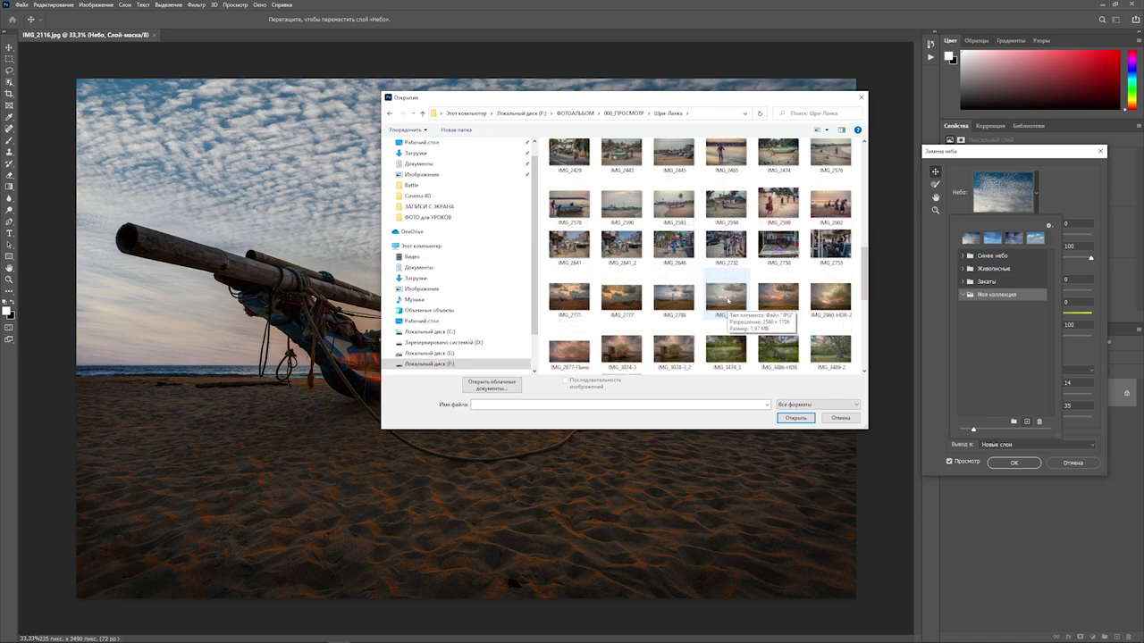
pyautogui.click(727, 301)
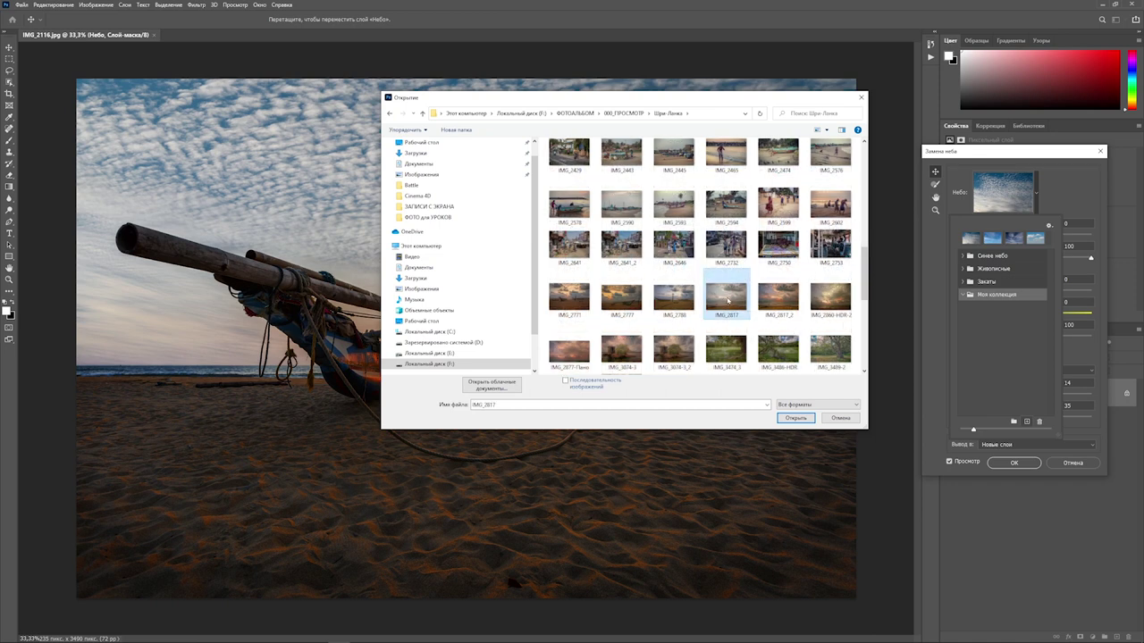
pyautogui.click(792, 419)
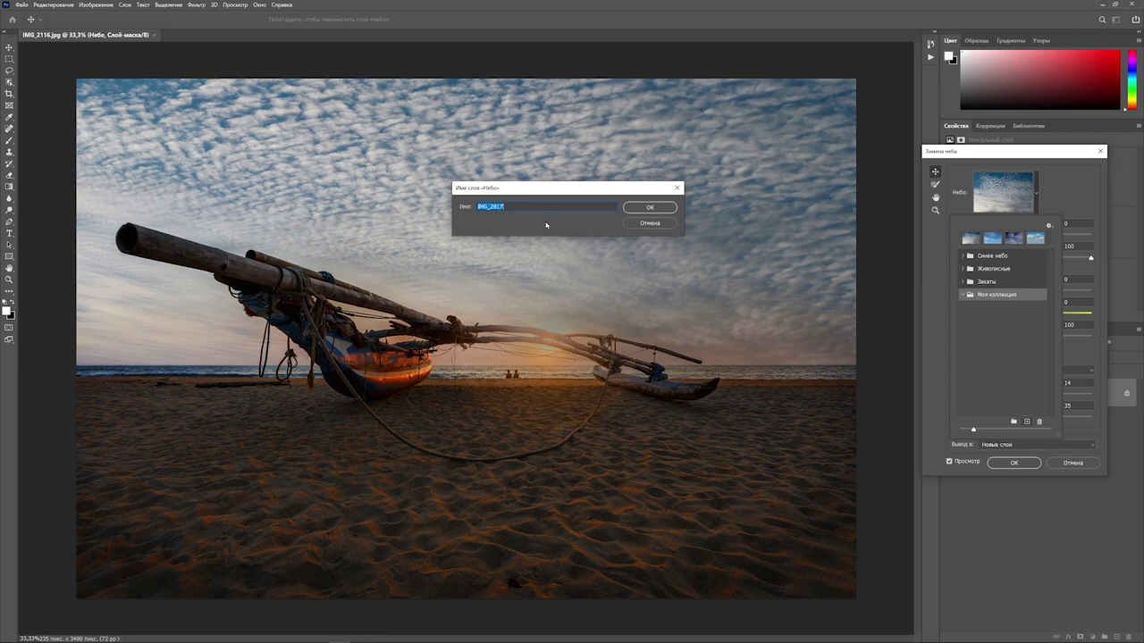
pyautogui.write('Шри')
pyautogui.write(' Ланка_01')
pyautogui.click(643, 207)
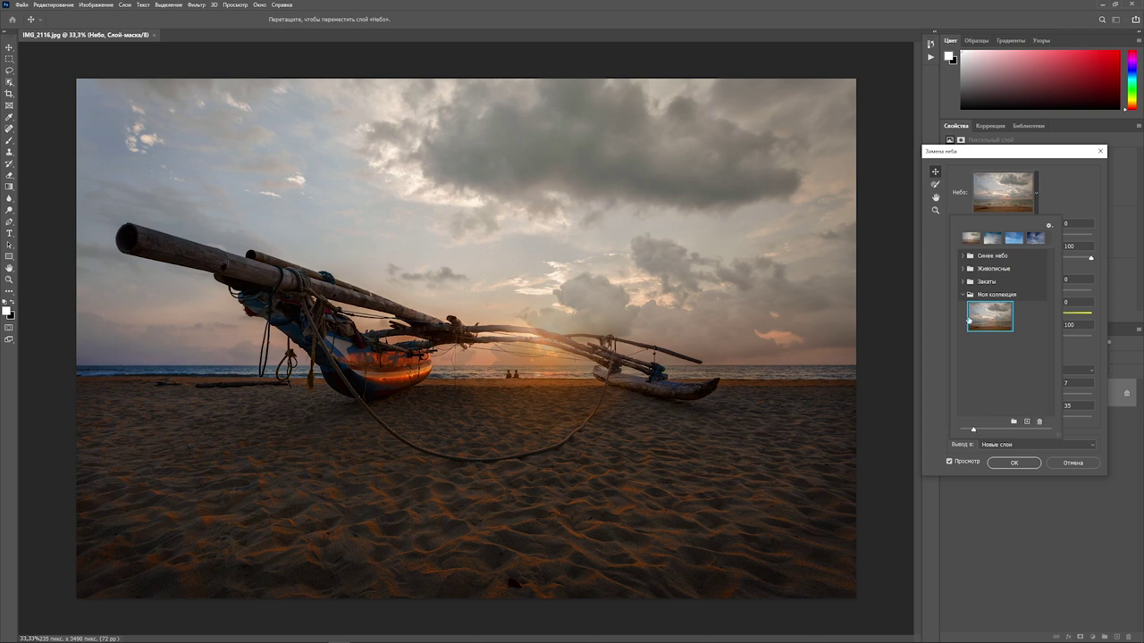
# - Expand the Закаты presets, enlarge the preset thumbnails, and close the preset list
pyautogui.click(962, 294)
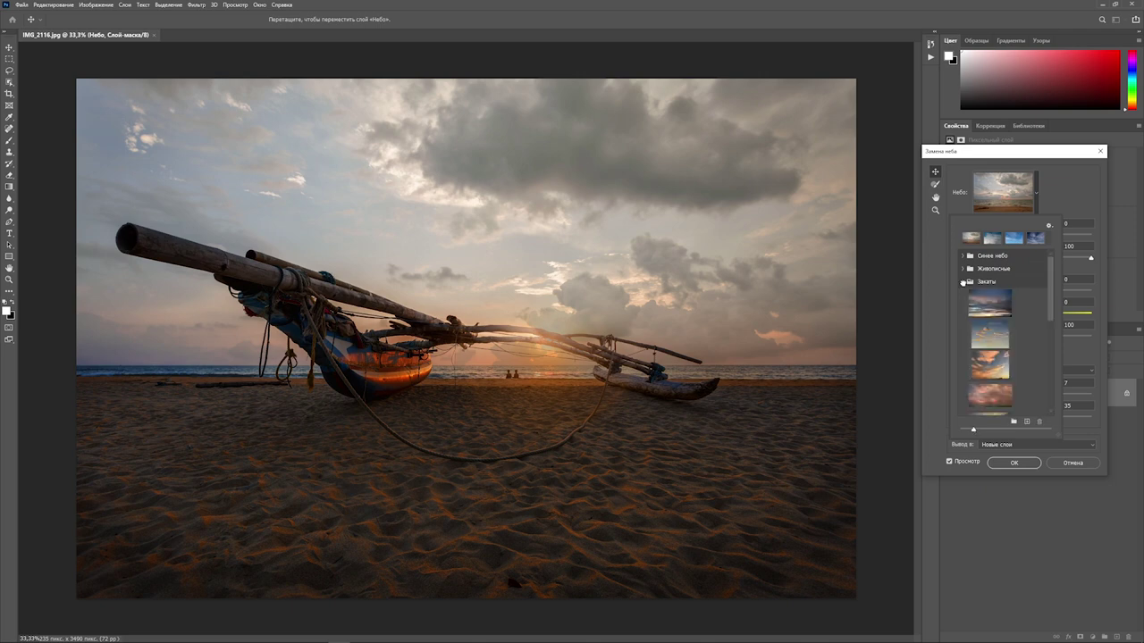
pyautogui.moveTo(973, 429); pyautogui.dragTo(987, 430)
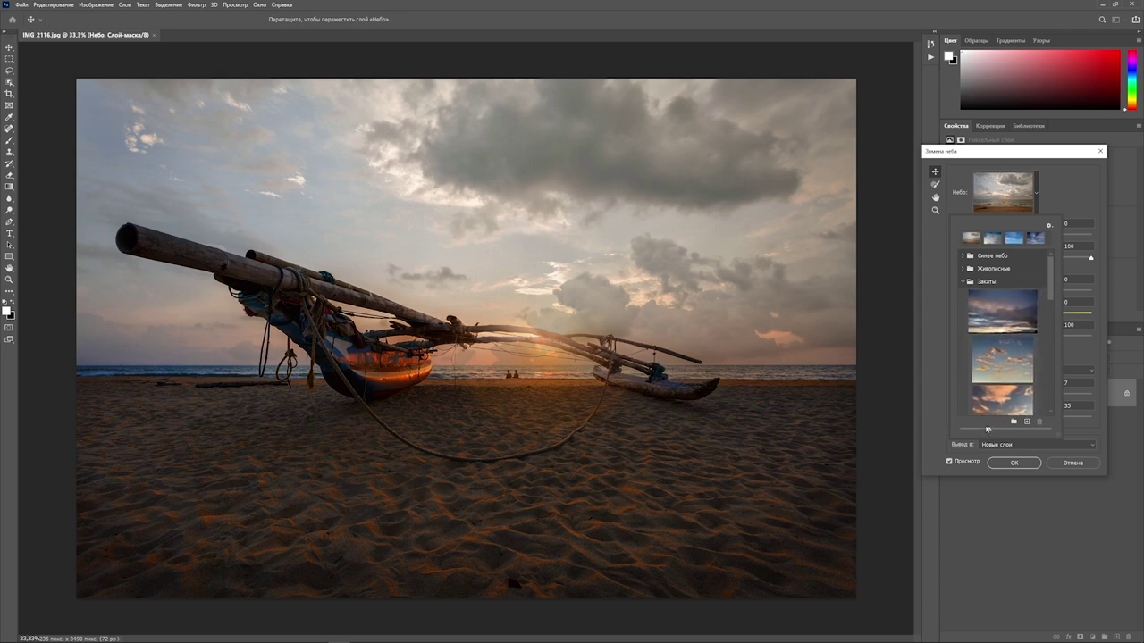
pyautogui.press('Escape')
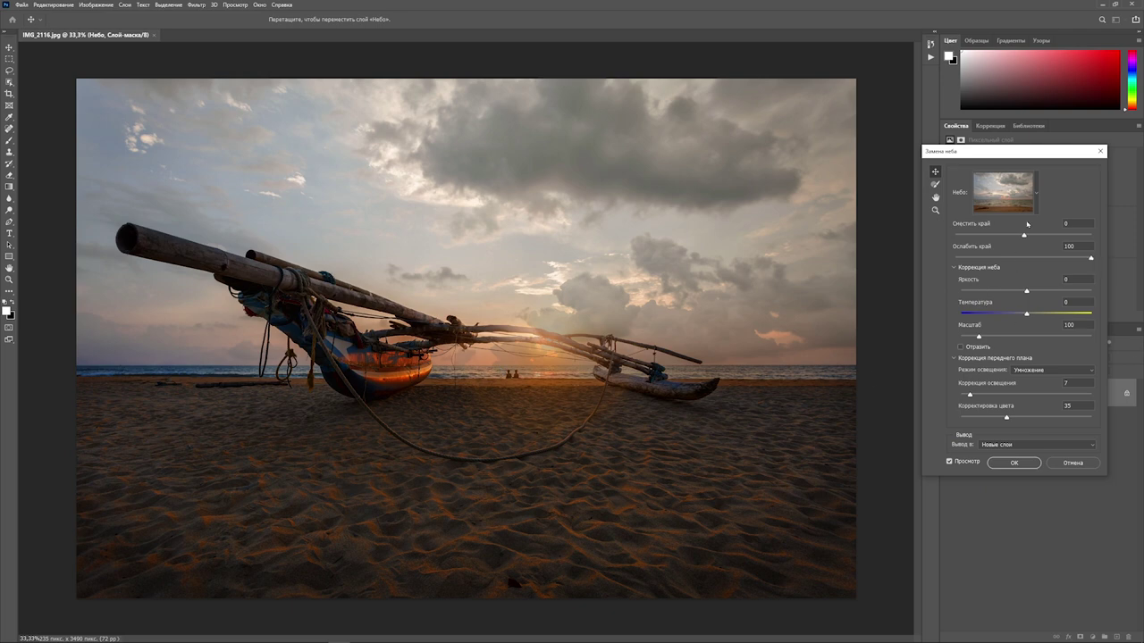
# - Set Shift Edge -38, Temperature 24, Lighting 26, Color Adjustment 53, then apply the sky
pyautogui.moveTo(1091, 259)
pyautogui.mouseDown()
pyautogui.moveTo(1044, 261)
pyautogui.moveTo(1123, 269)
pyautogui.mouseUp()
pyautogui.moveTo(1024, 236); pyautogui.dragTo(997, 236)
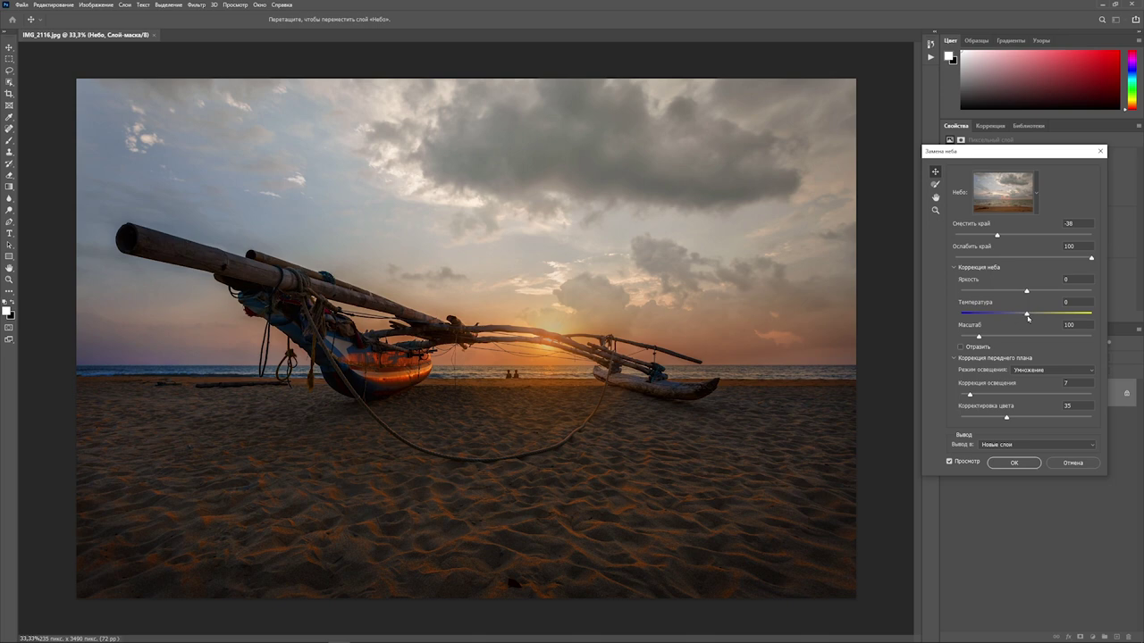
pyautogui.moveTo(1026, 315); pyautogui.dragTo(1040, 315)
pyautogui.moveTo(972, 398)
pyautogui.mouseDown()
pyautogui.moveTo(1047, 418)
pyautogui.moveTo(1029, 420)
pyautogui.mouseUp()
pyautogui.click(1014, 462)
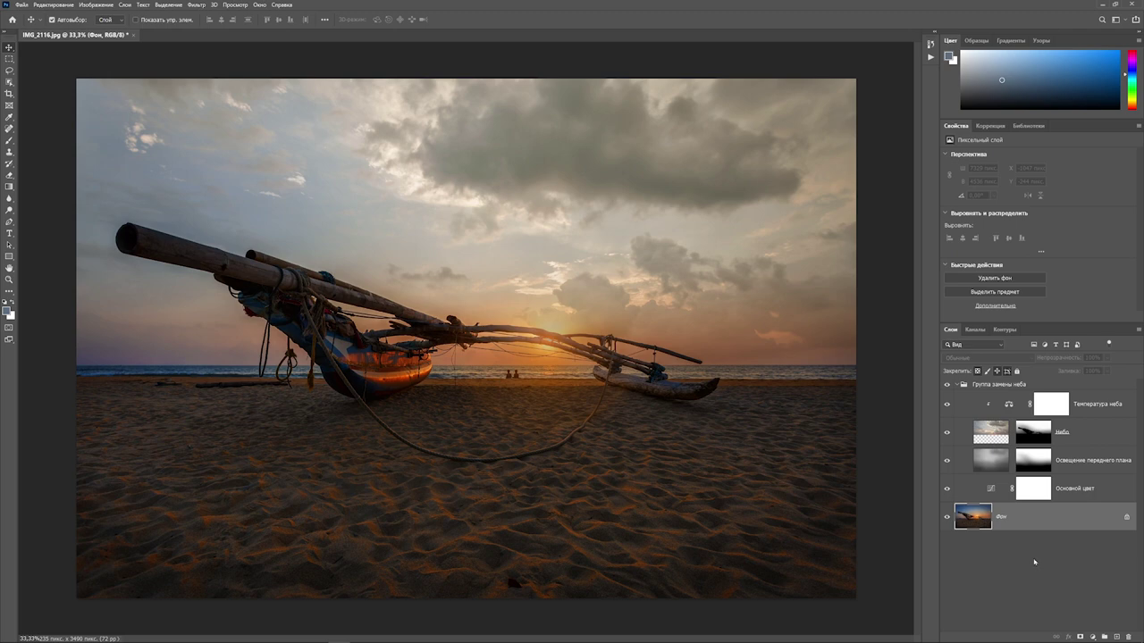
# - Select the Sky Replacement Group and open the new adjustment layer menu
pyautogui.click(1013, 386)
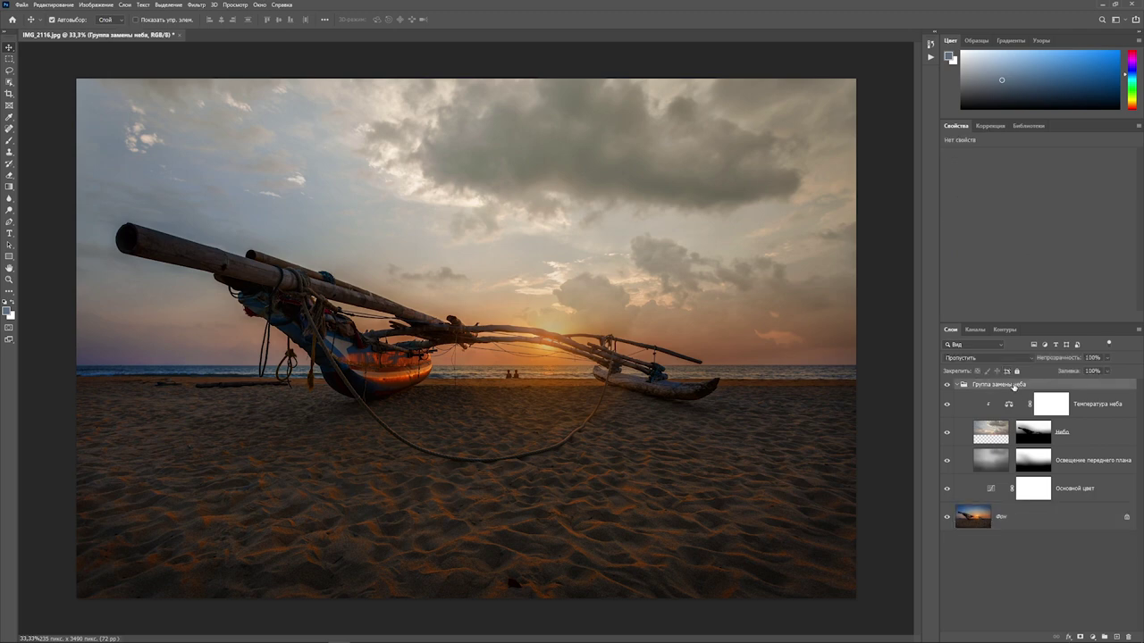
pyautogui.click(1091, 636)
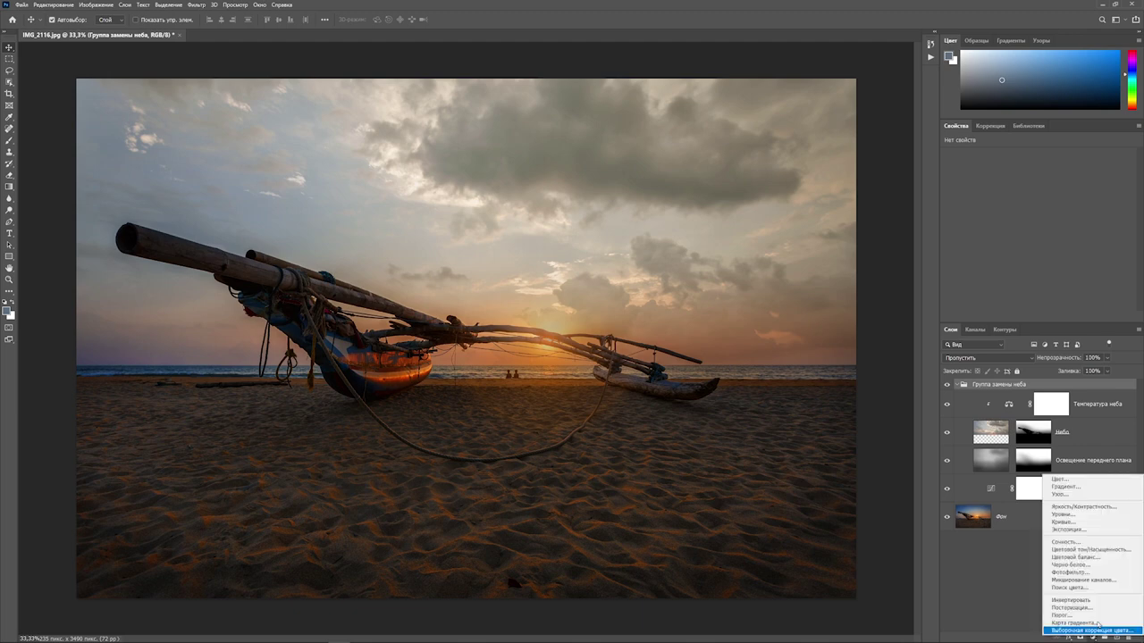
# - Add a Color Balance layer nudging midtones and highlights slightly toward magenta
pyautogui.click(1104, 559)
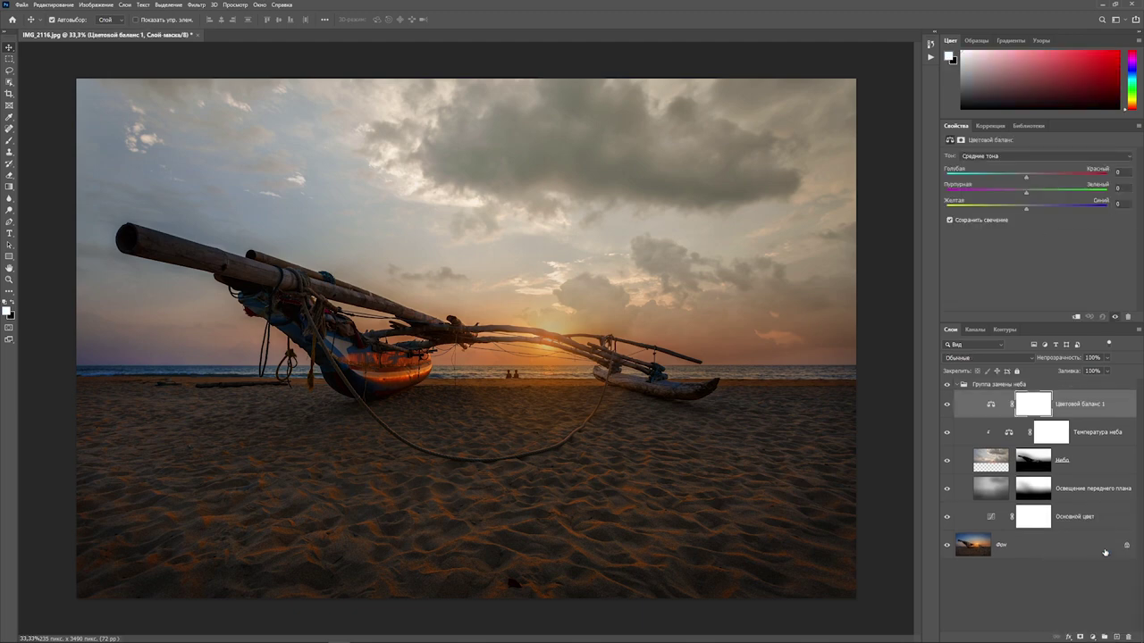
pyautogui.moveTo(1026, 193); pyautogui.dragTo(1024, 194)
pyautogui.click(1129, 157)
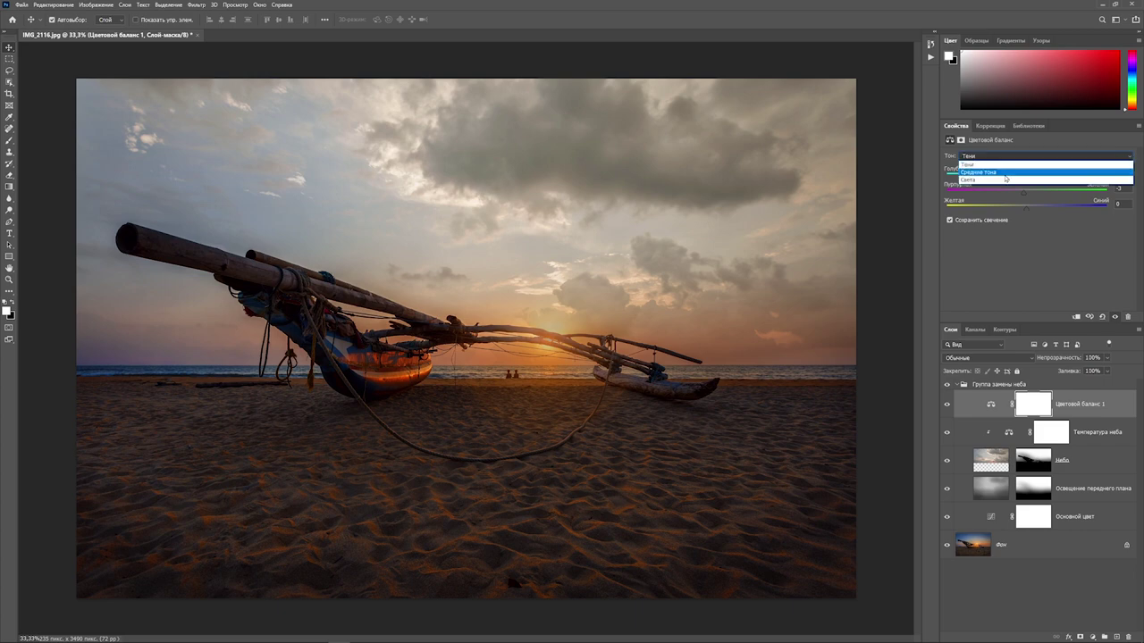
pyautogui.click(1117, 183)
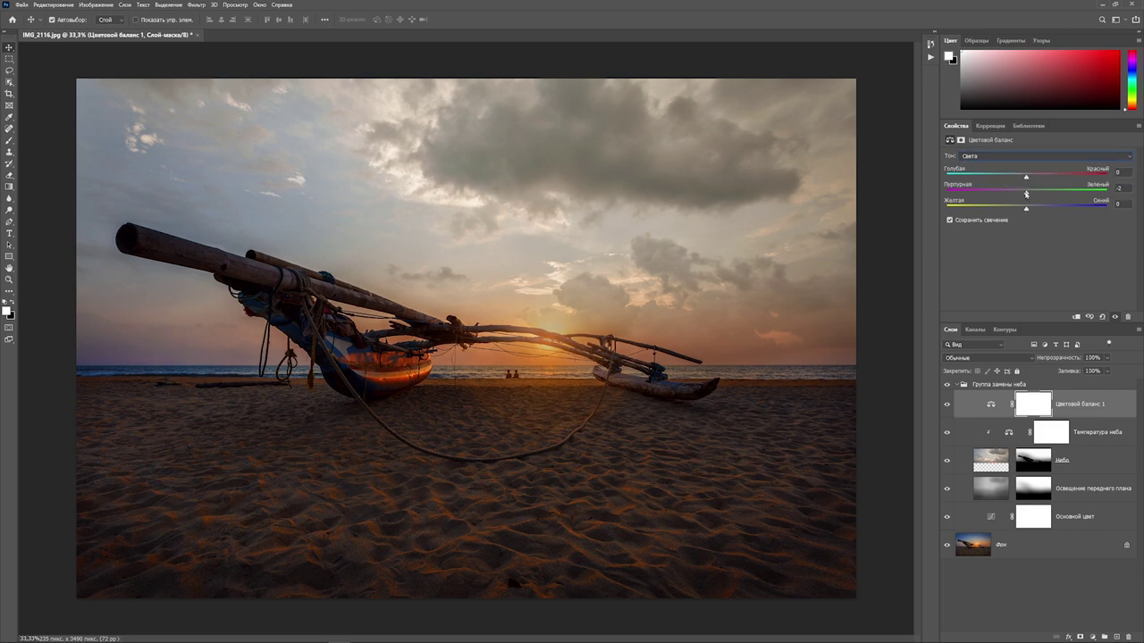
pyautogui.moveTo(1025, 194); pyautogui.dragTo(1023, 195)
# - Collapse the Sky Replacement Group and toggle its visibility off and on to compare
pyautogui.click(962, 385)
pyautogui.click(958, 385)
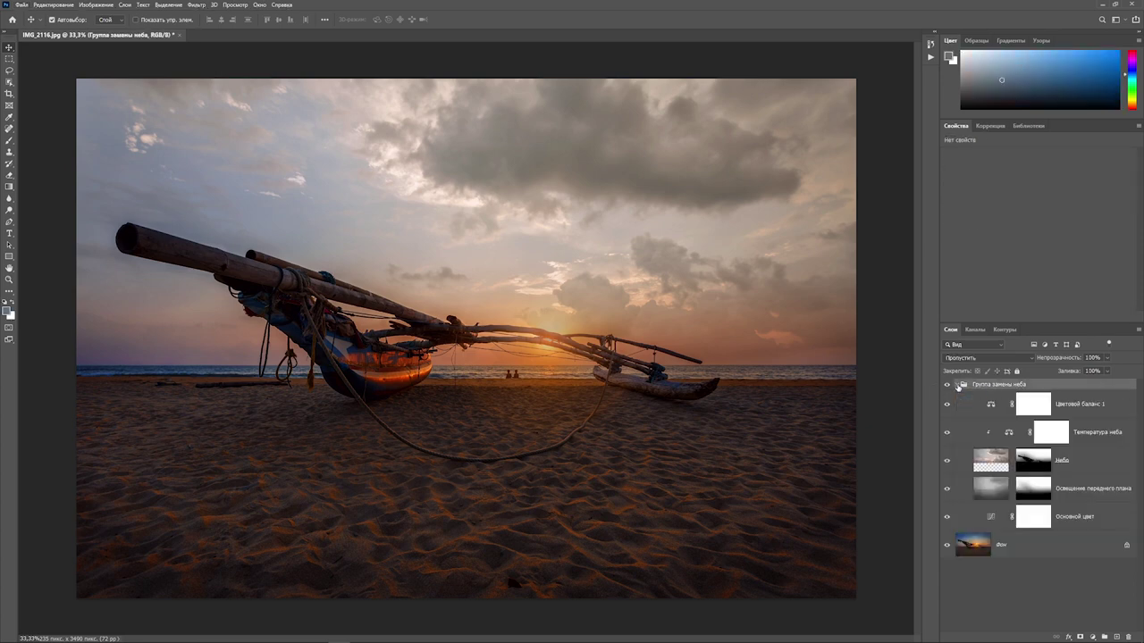
pyautogui.click(958, 385)
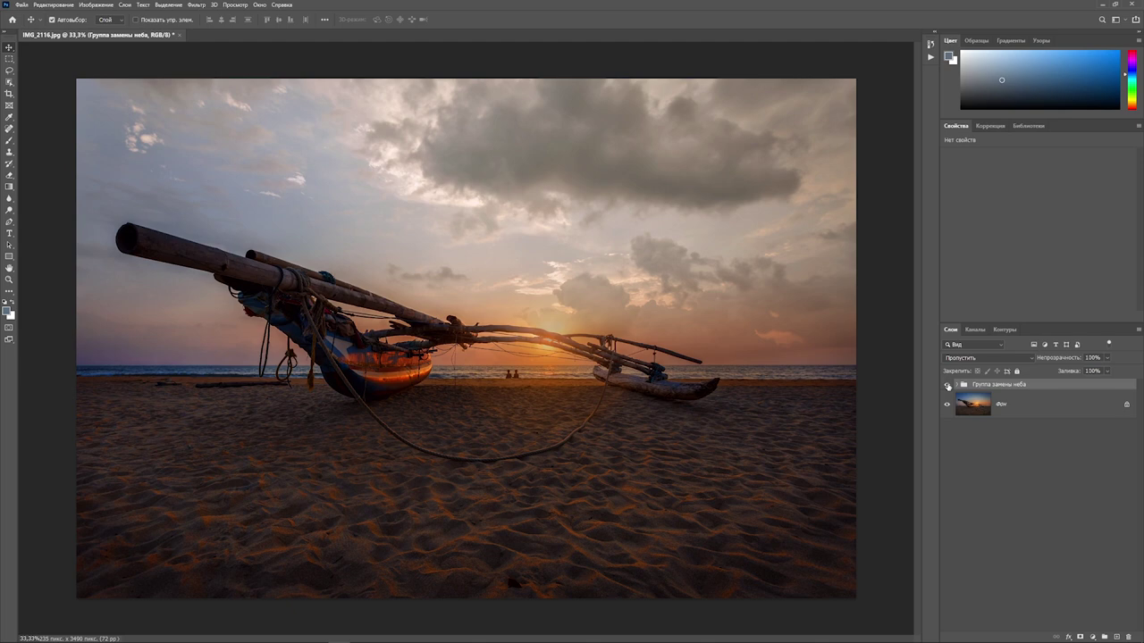
pyautogui.click(958, 385)
pyautogui.click(957, 385)
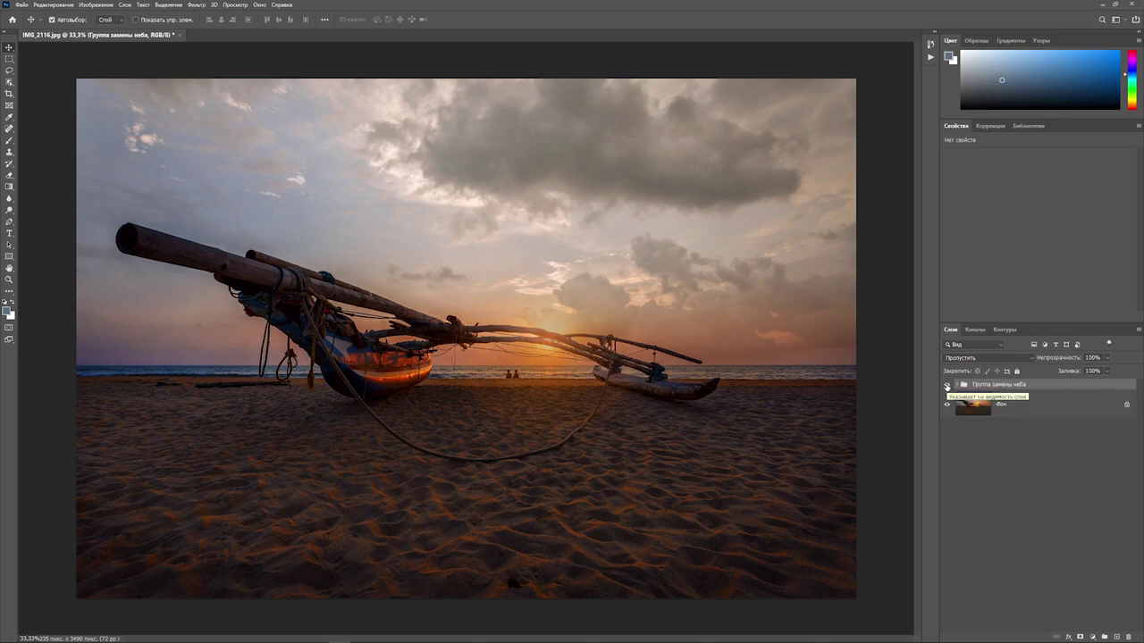
pyautogui.click(947, 385)
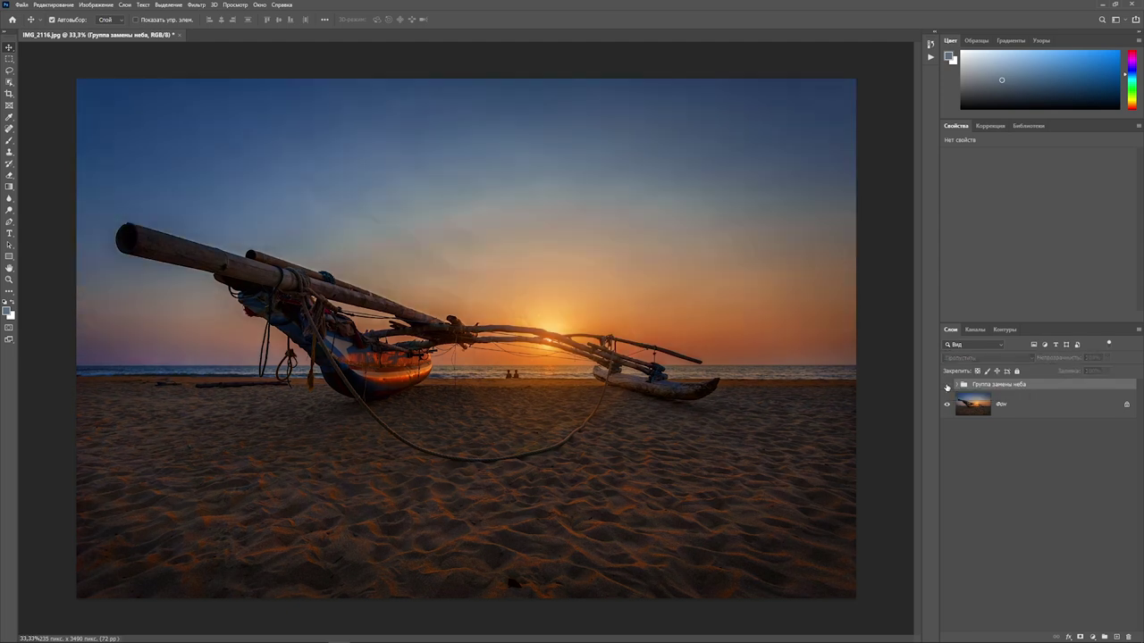
pyautogui.click(947, 385)
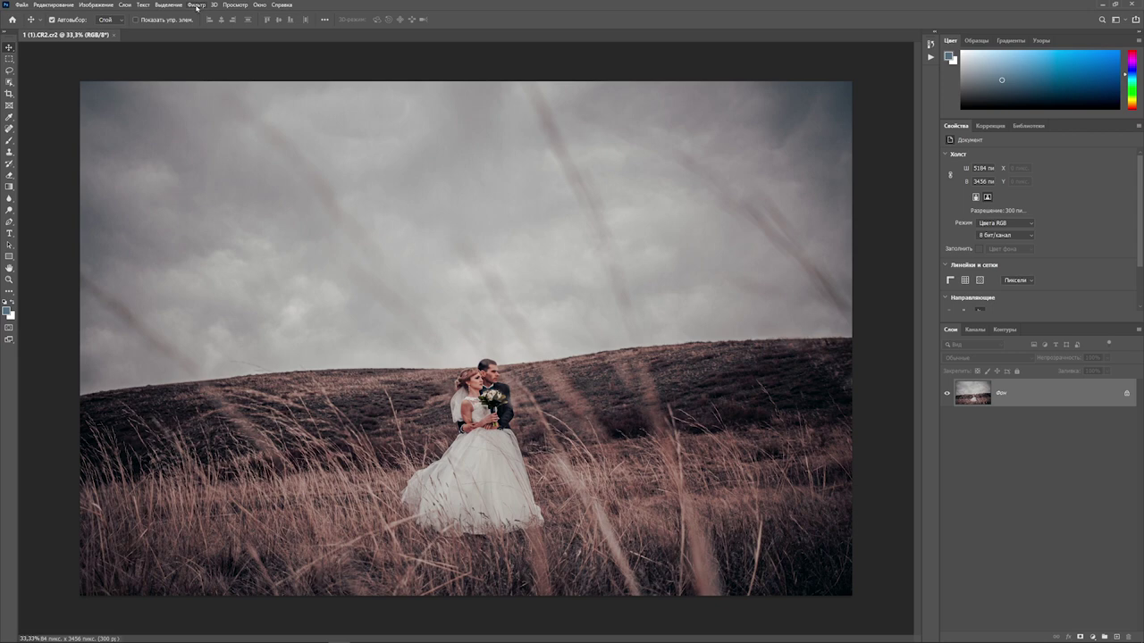
# - Open Edit > Sky Replacement on the wedding photo and move the sky higher
pyautogui.click(46, 4)
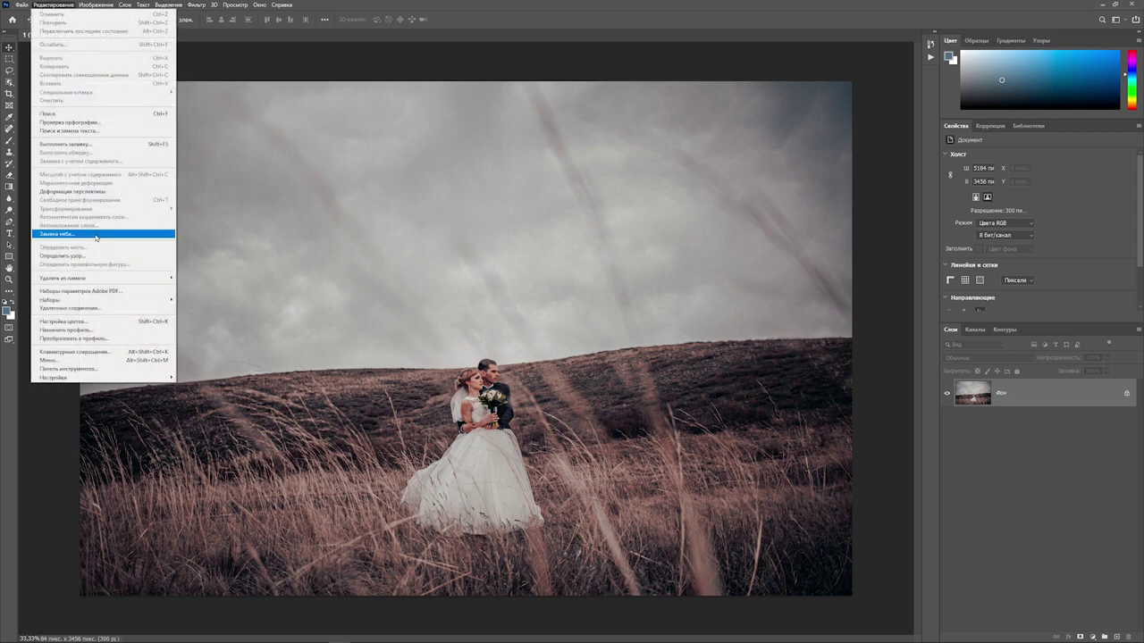
pyautogui.click(97, 237)
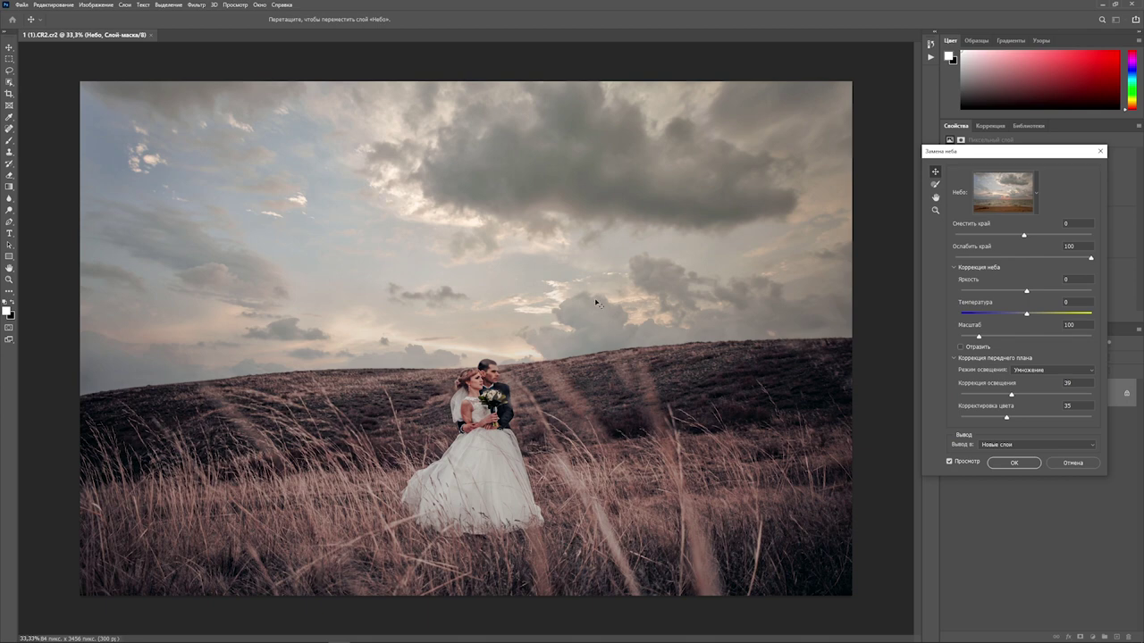
pyautogui.moveTo(597, 304)
pyautogui.mouseDown()
pyautogui.moveTo(591, 273)
pyautogui.moveTo(590, 295)
pyautogui.mouseUp()
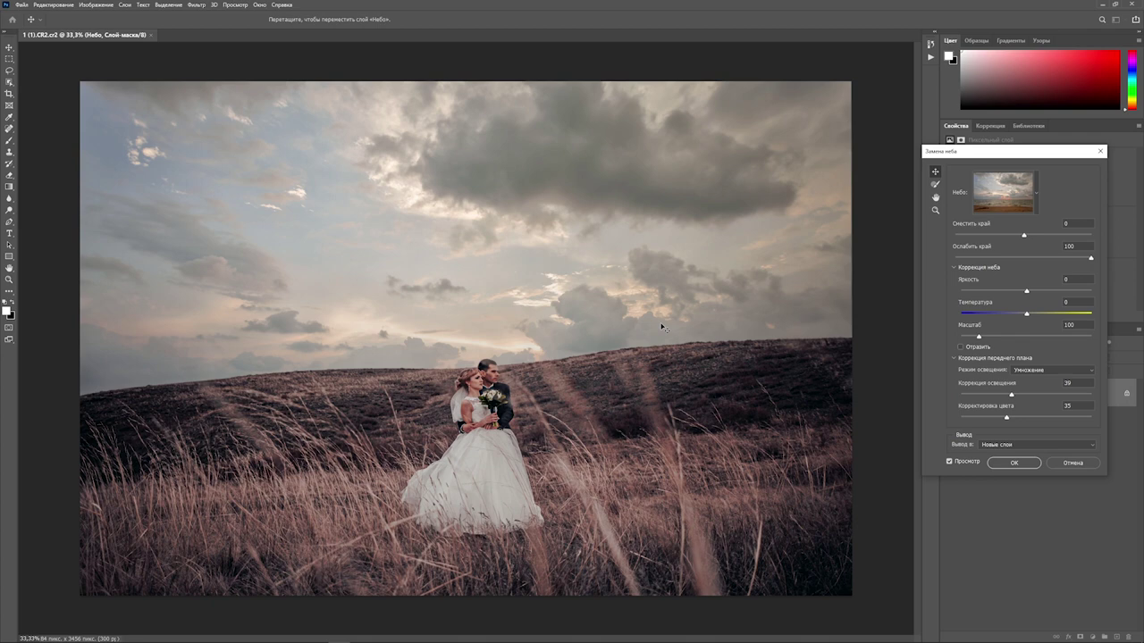
# - Choose the grey overcast sky preset and set Output To: Duplicate Layer
pyautogui.click(1036, 193)
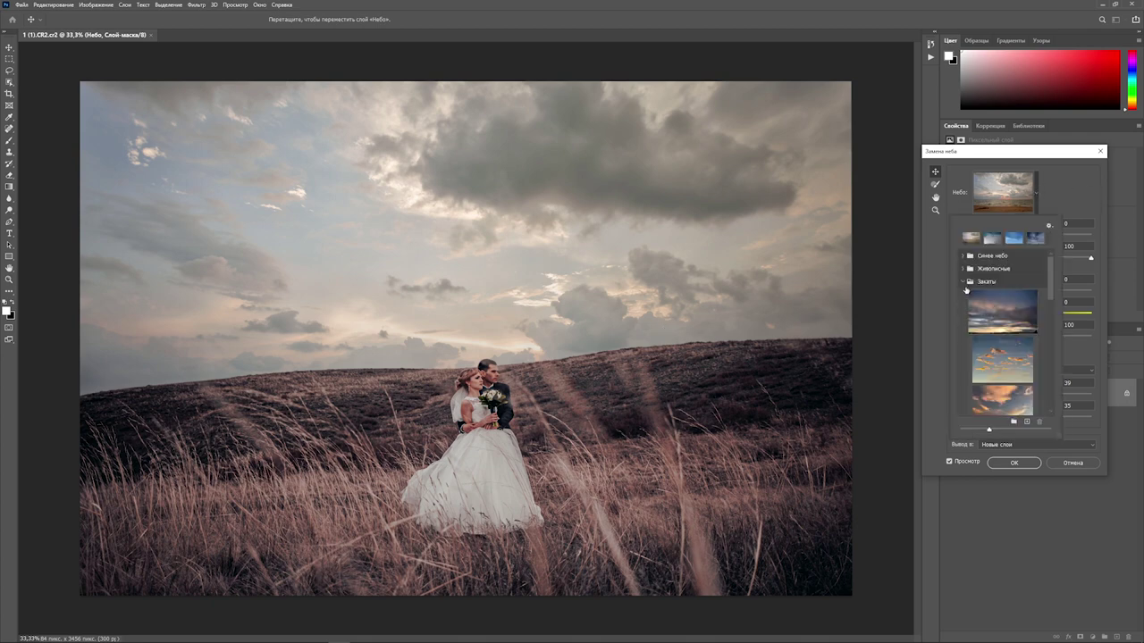
pyautogui.click(963, 282)
pyautogui.scroll(-2, 997, 313)
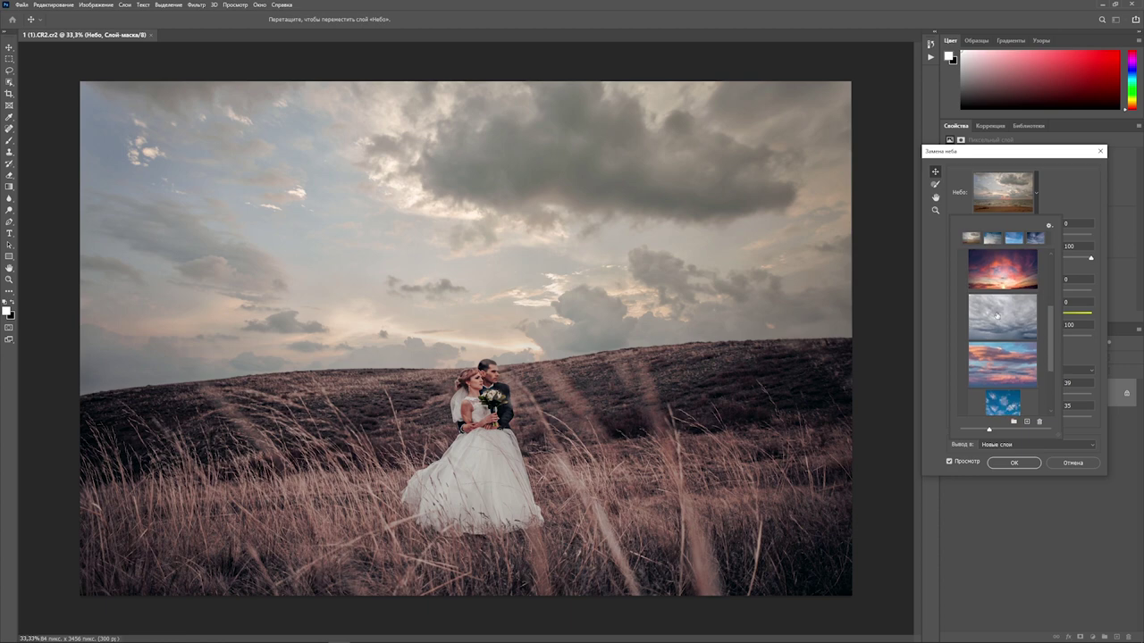
pyautogui.click(997, 315)
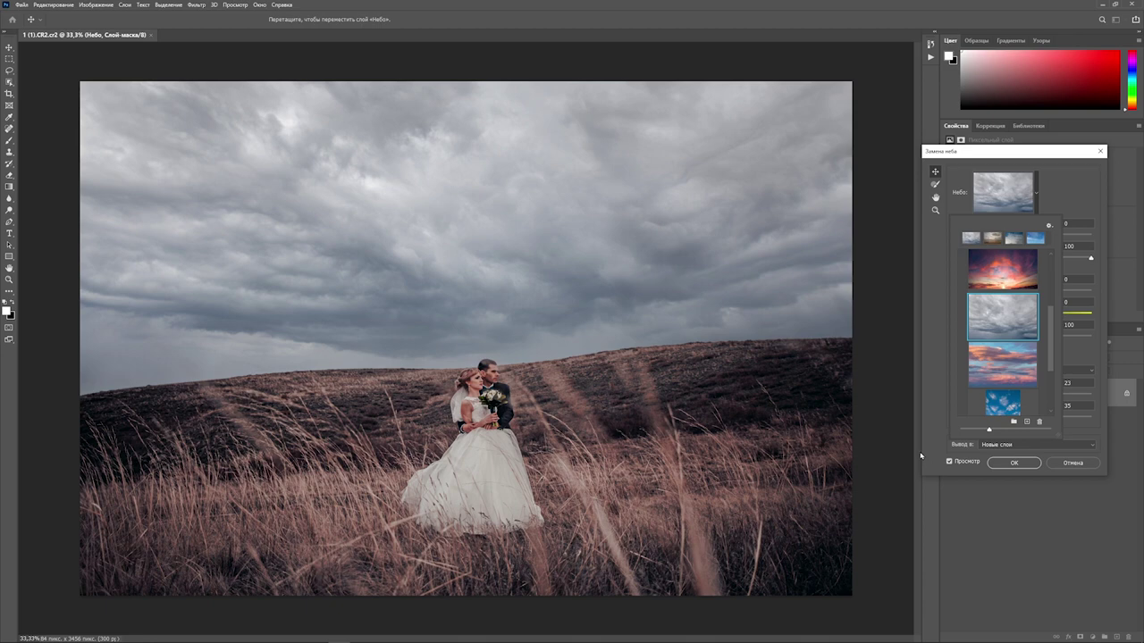
pyautogui.click(1090, 447)
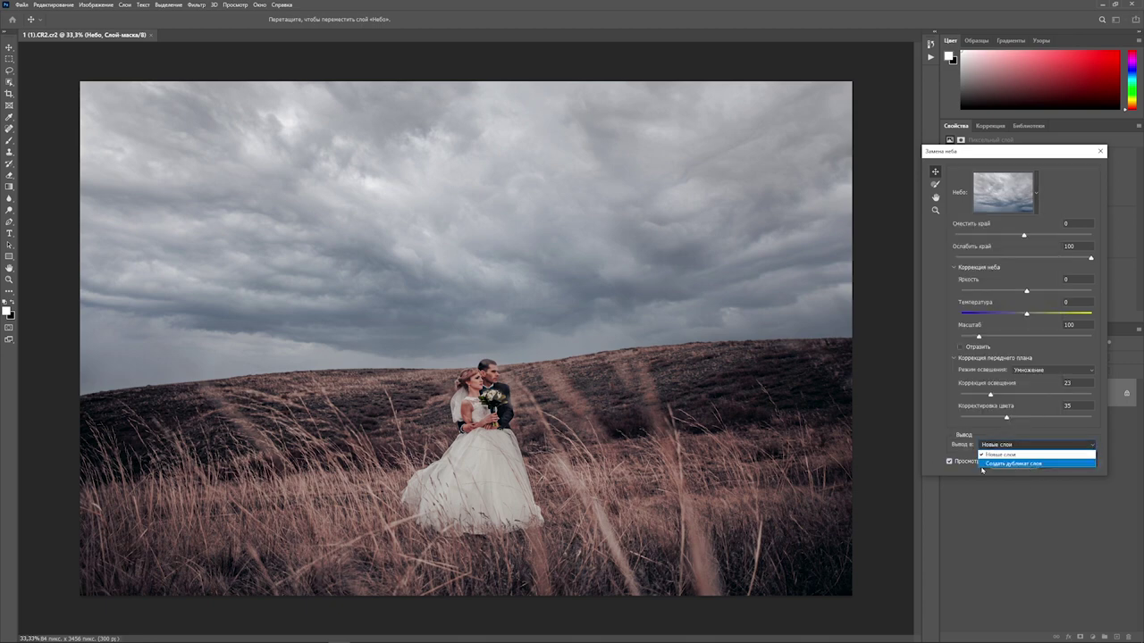
pyautogui.click(1008, 464)
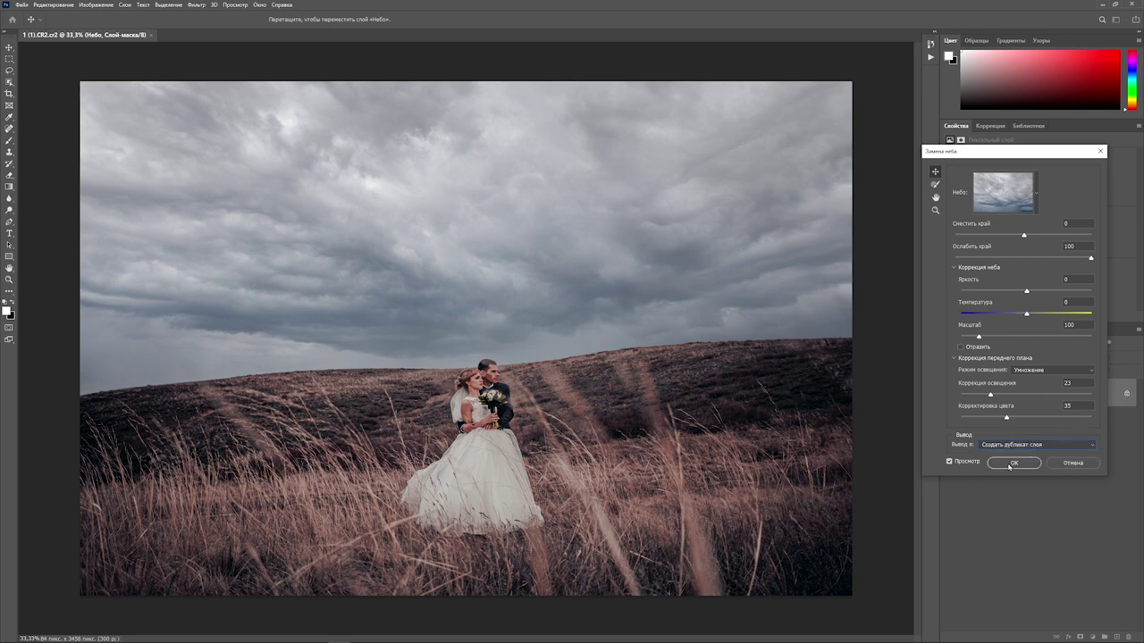
# - Apply the sky as a duplicate layer, then hide and show Фон копия to compare
pyautogui.click(1018, 465)
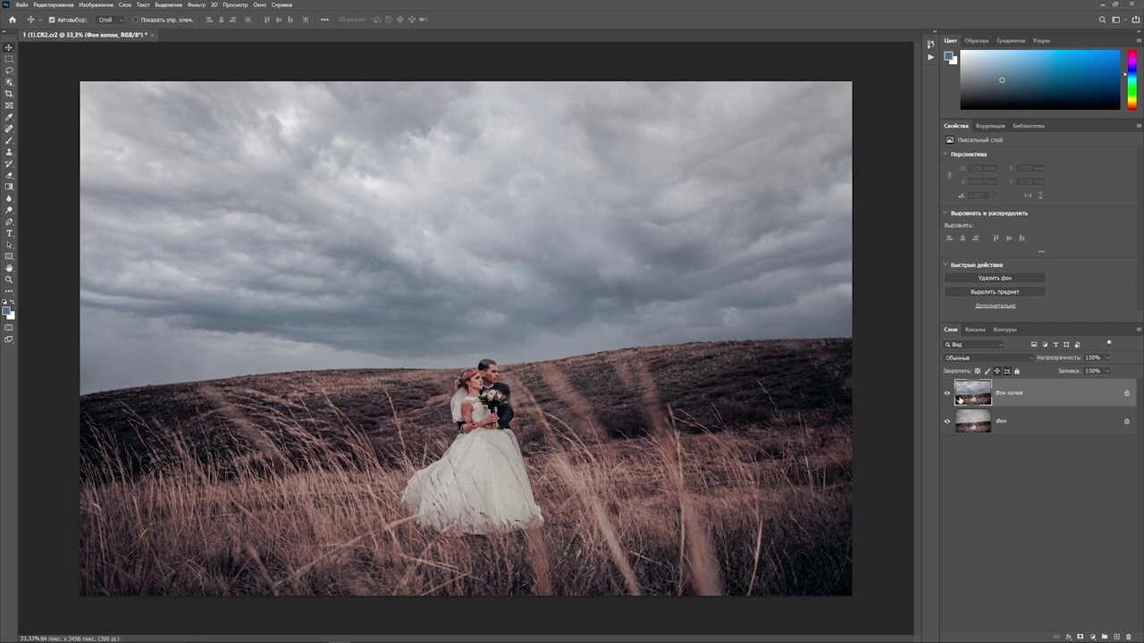
pyautogui.click(947, 394)
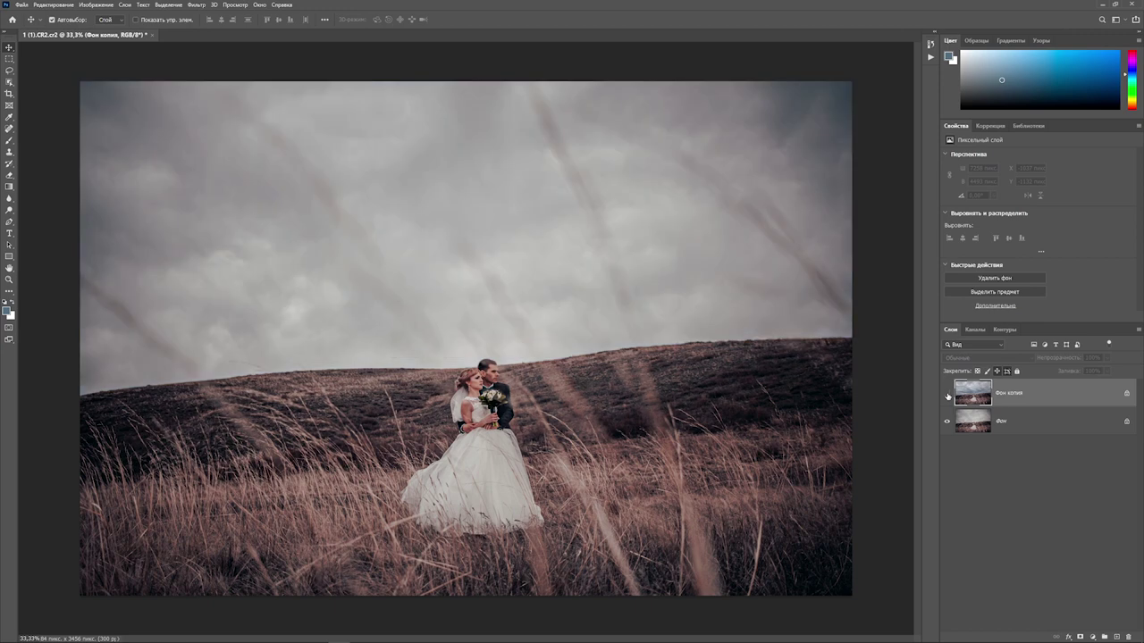
pyautogui.click(947, 394)
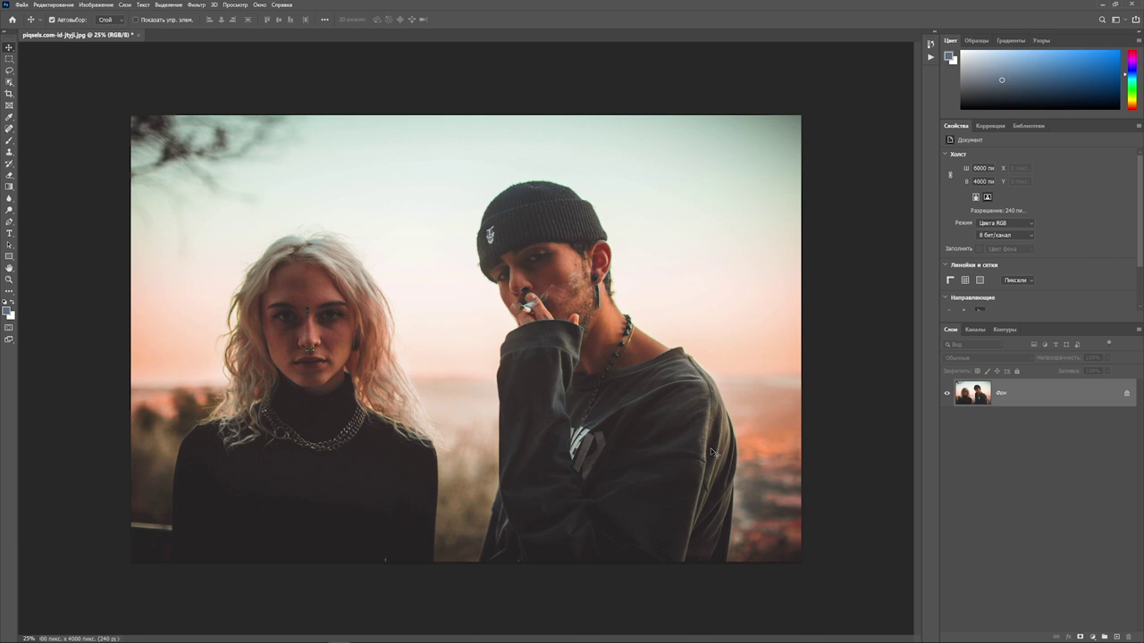
# - Open Sky Replacement on the portrait, pick the pink sunset preset, and apply it
pyautogui.click(53, 4)
pyautogui.click(83, 237)
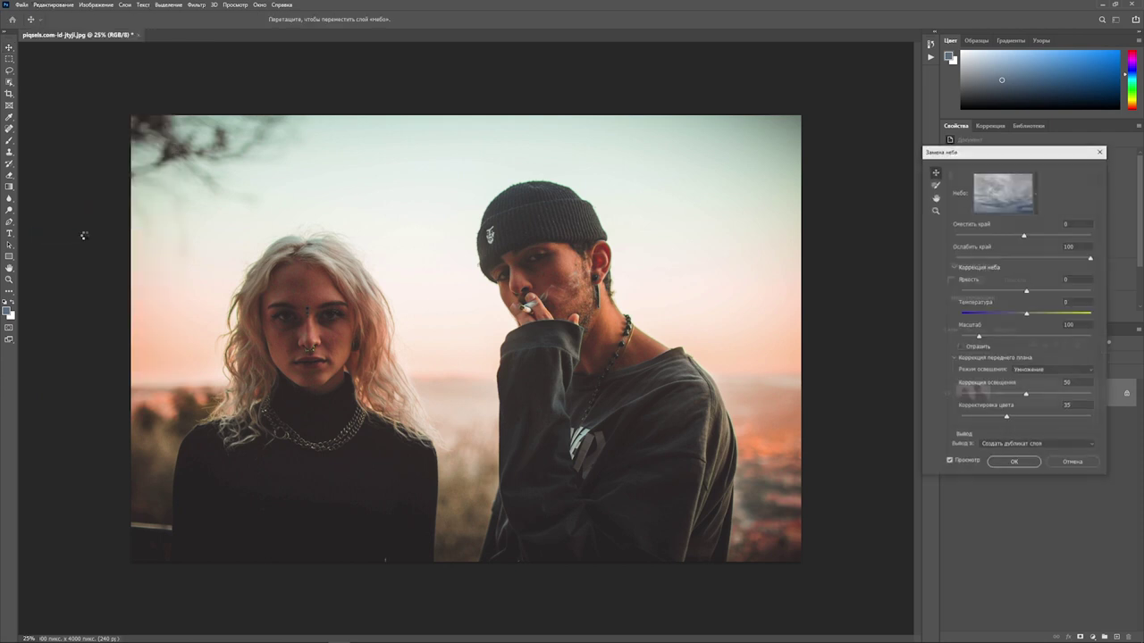
pyautogui.click(1036, 195)
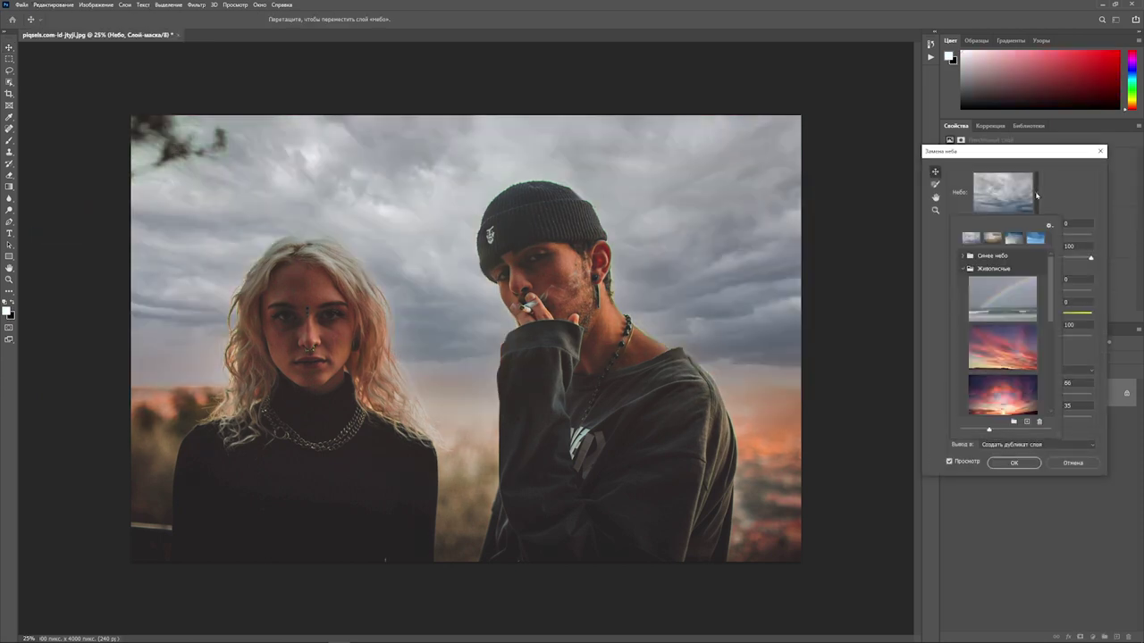
pyautogui.moveTo(1051, 305); pyautogui.dragTo(1052, 324)
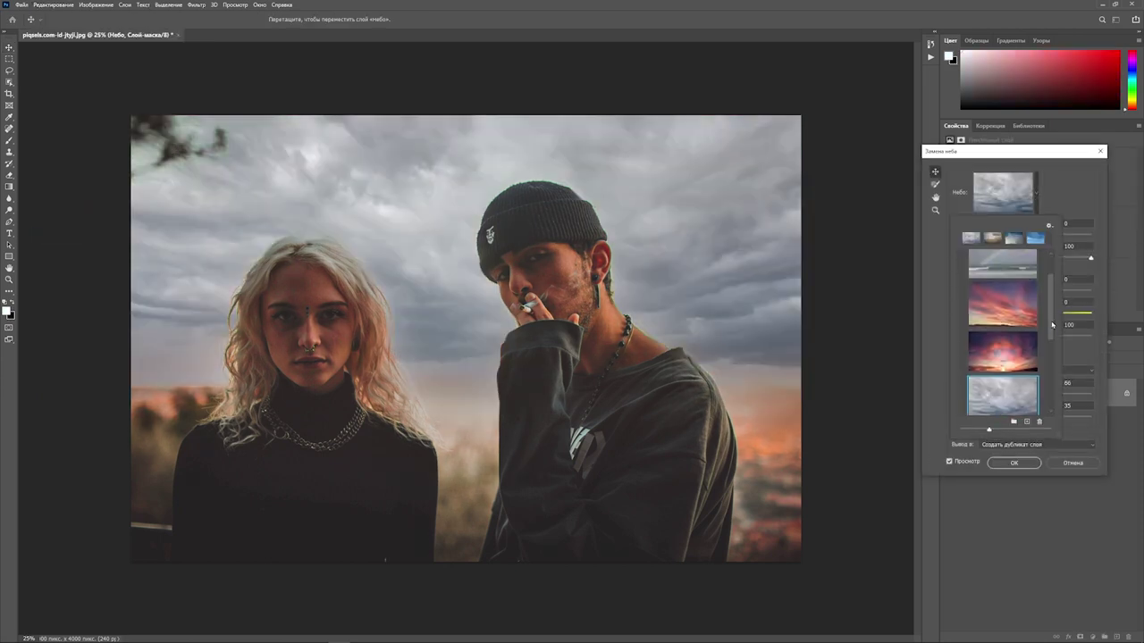
pyautogui.click(1017, 304)
pyautogui.click(982, 527)
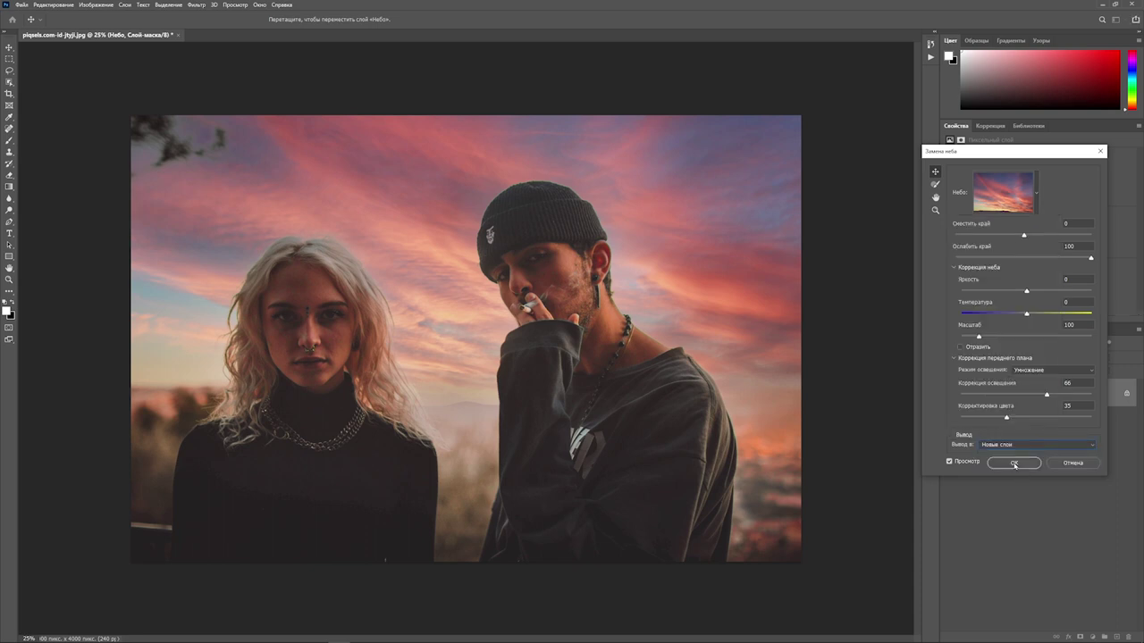
pyautogui.click(1014, 464)
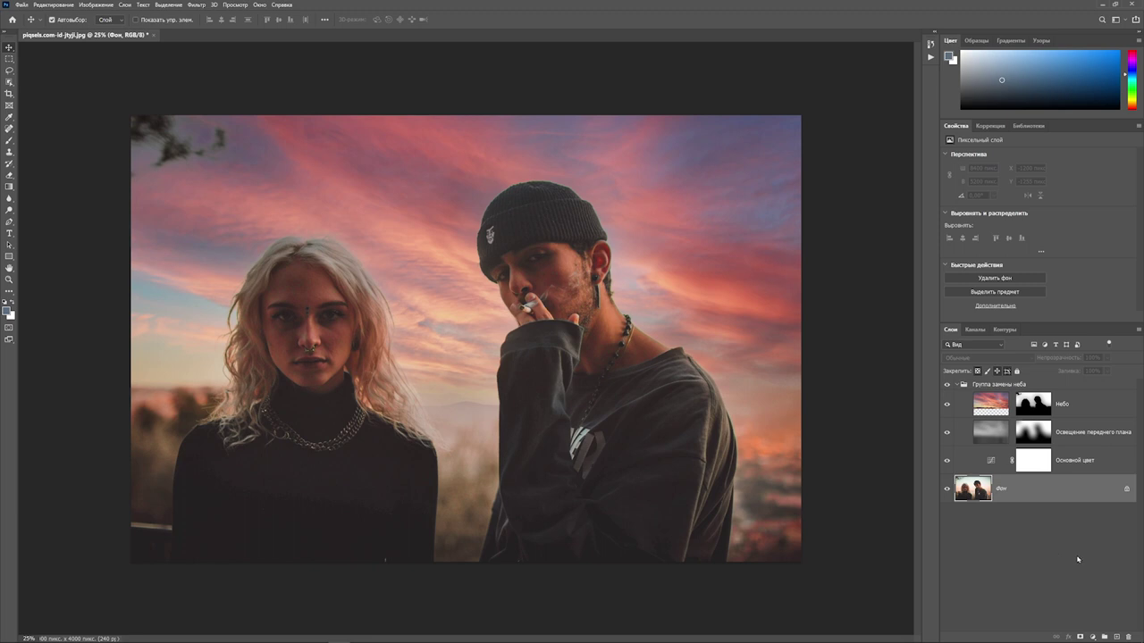
# - Mute the Небо sky layer with Hue/Saturation: Saturation -20 and a slight hue shift
pyautogui.click(996, 402)
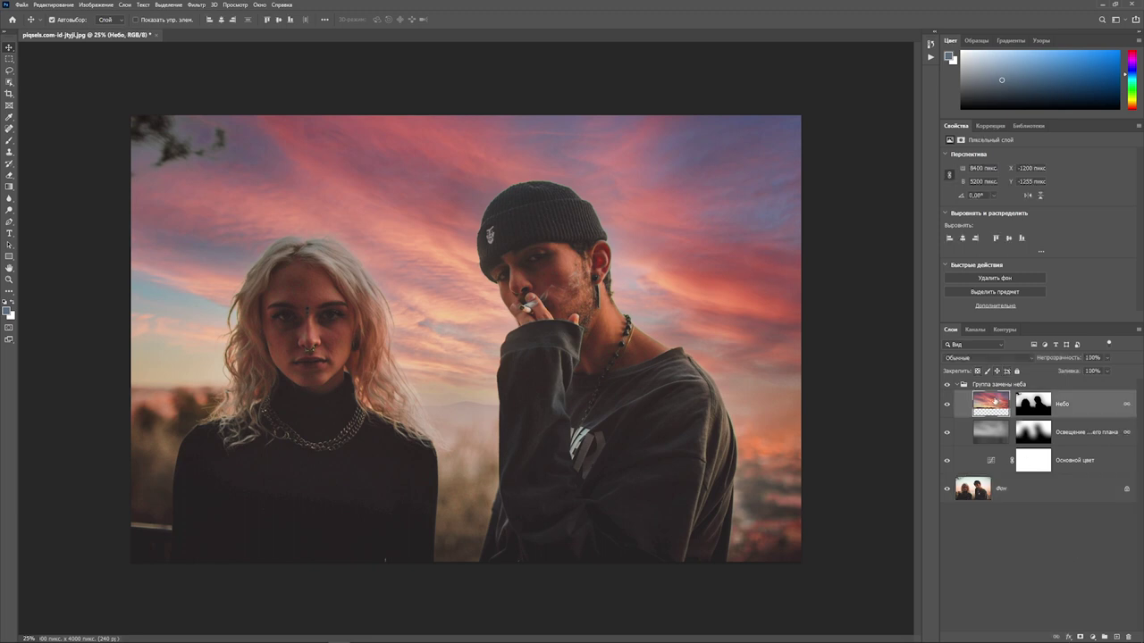
pyautogui.hotkey('ctrl', 'u')
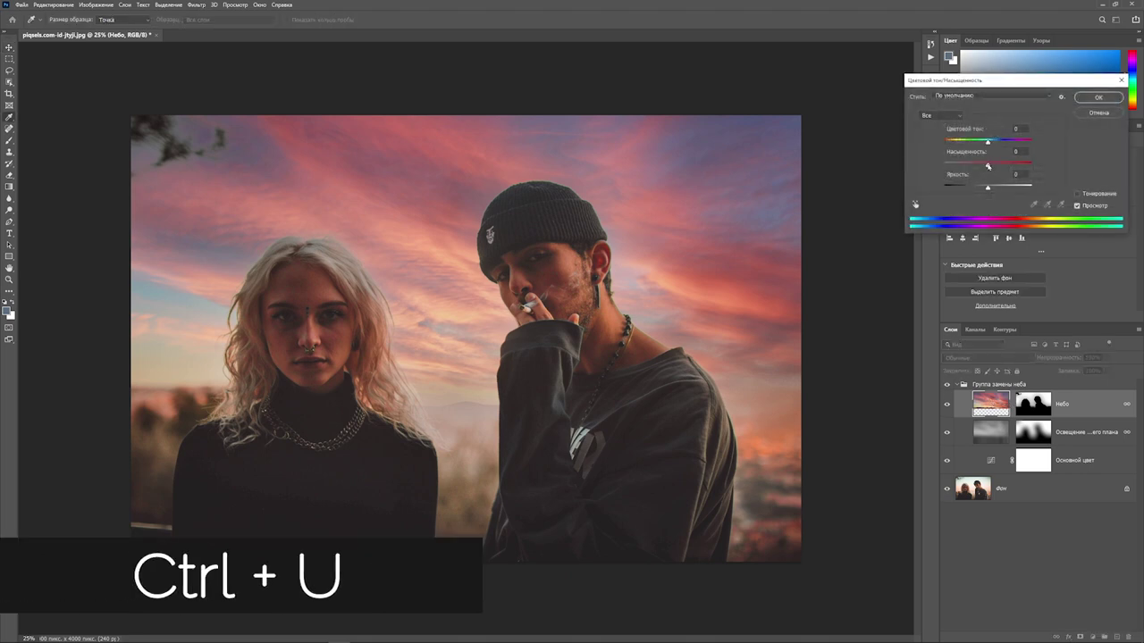
pyautogui.moveTo(988, 166); pyautogui.dragTo(974, 166)
pyautogui.click(987, 141)
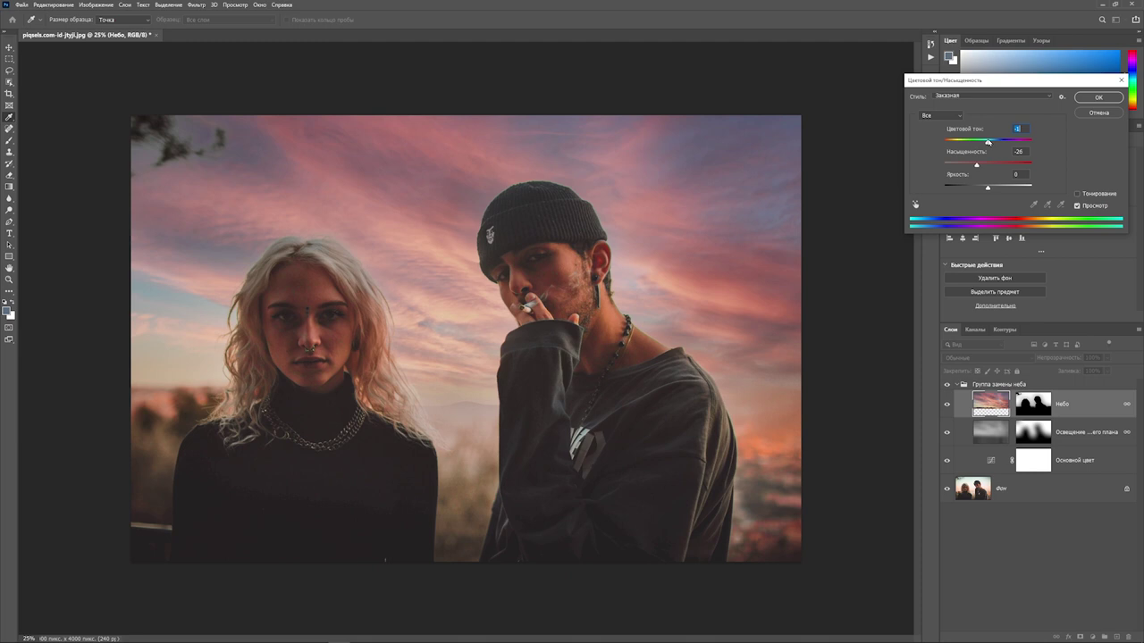
pyautogui.click(1105, 101)
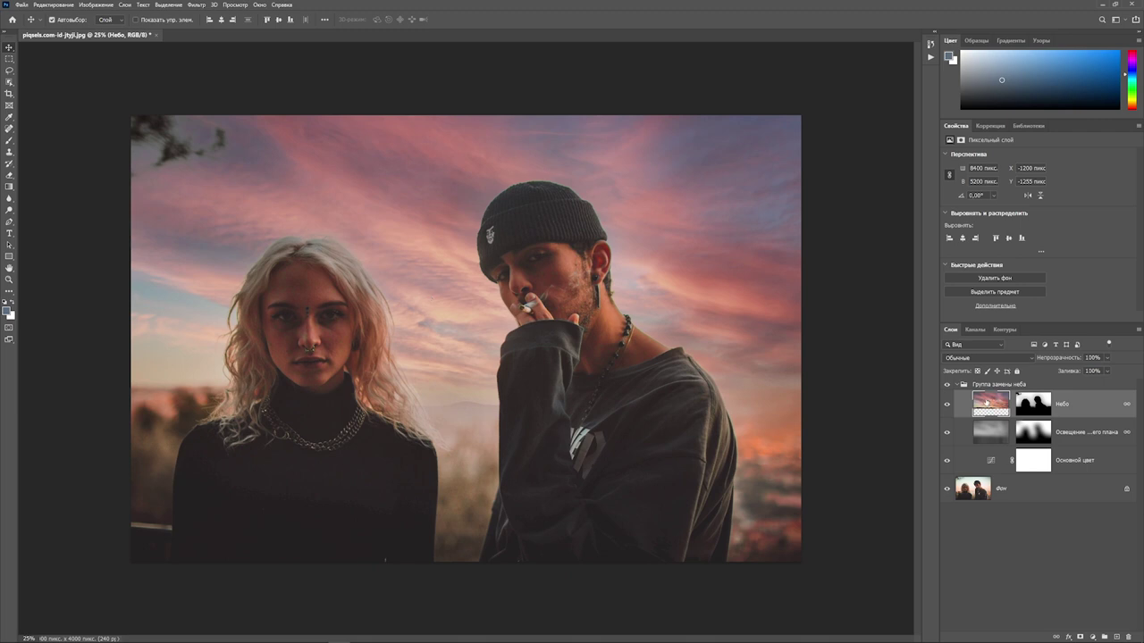
# - Apply a Gaussian Blur with a reduced radius to the Небо sunset sky layer
pyautogui.click(196, 5)
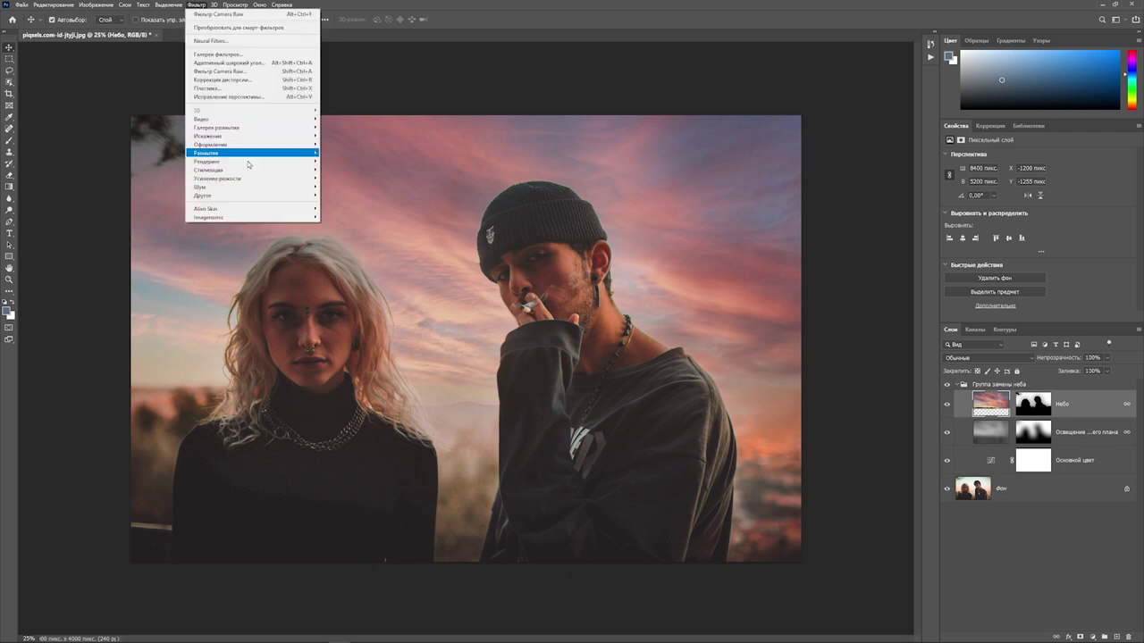
pyautogui.moveTo(208, 153)
pyautogui.click(366, 202)
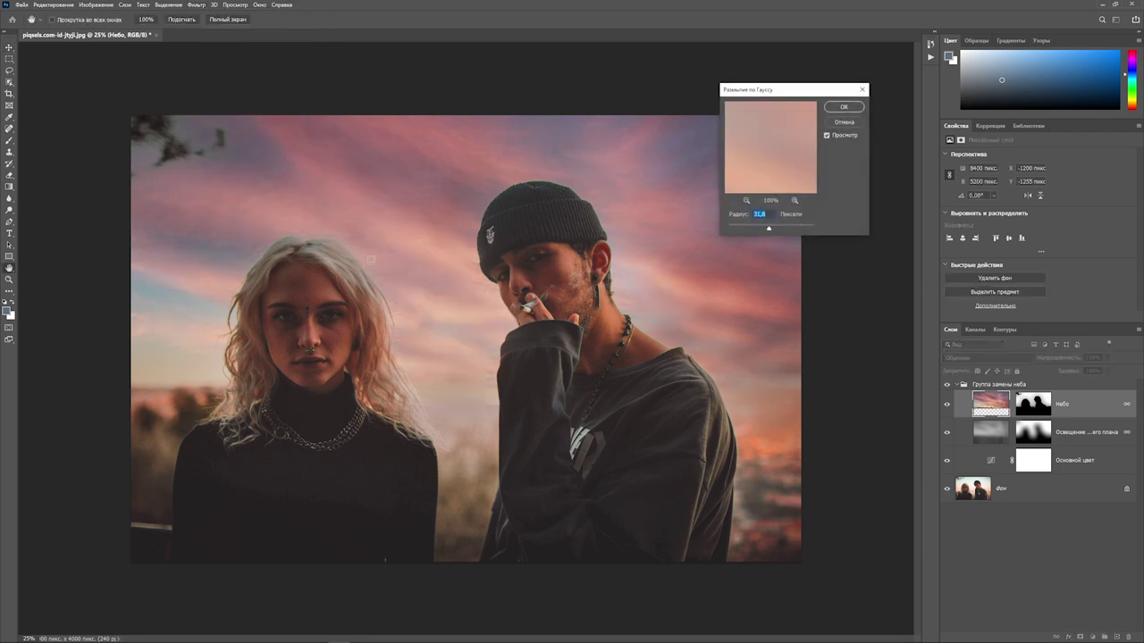
pyautogui.moveTo(769, 230); pyautogui.dragTo(765, 229)
pyautogui.click(845, 107)
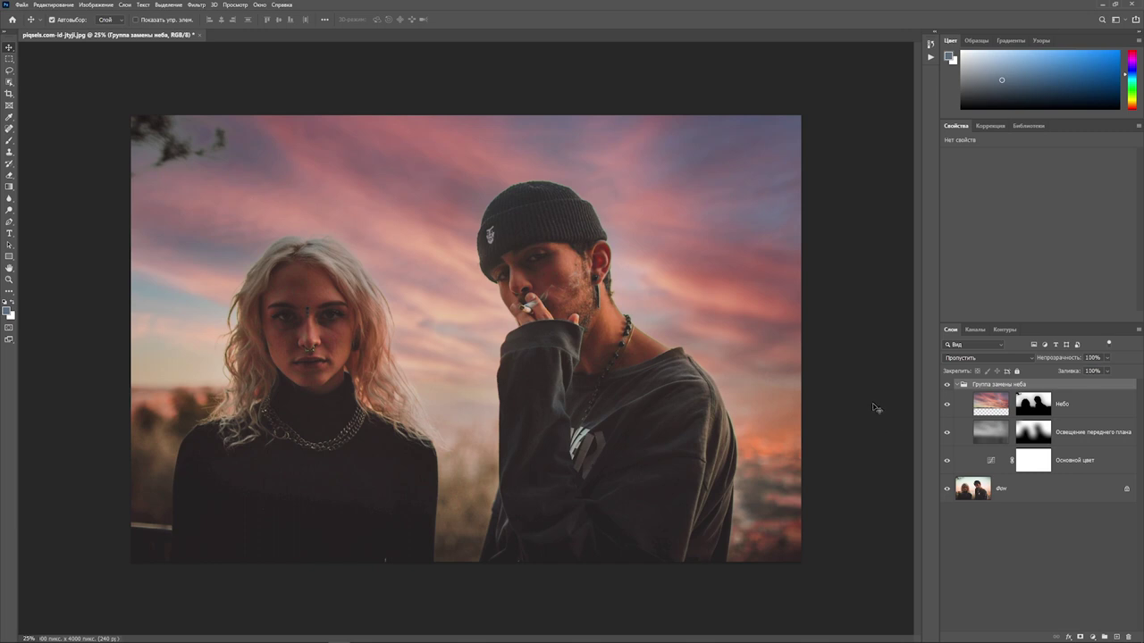
# - Stamp visible layers into a new layer and Content-Aware fill away the top-left tree branch
pyautogui.hotkey('ctrl', 'alt', 'shift', 'e')
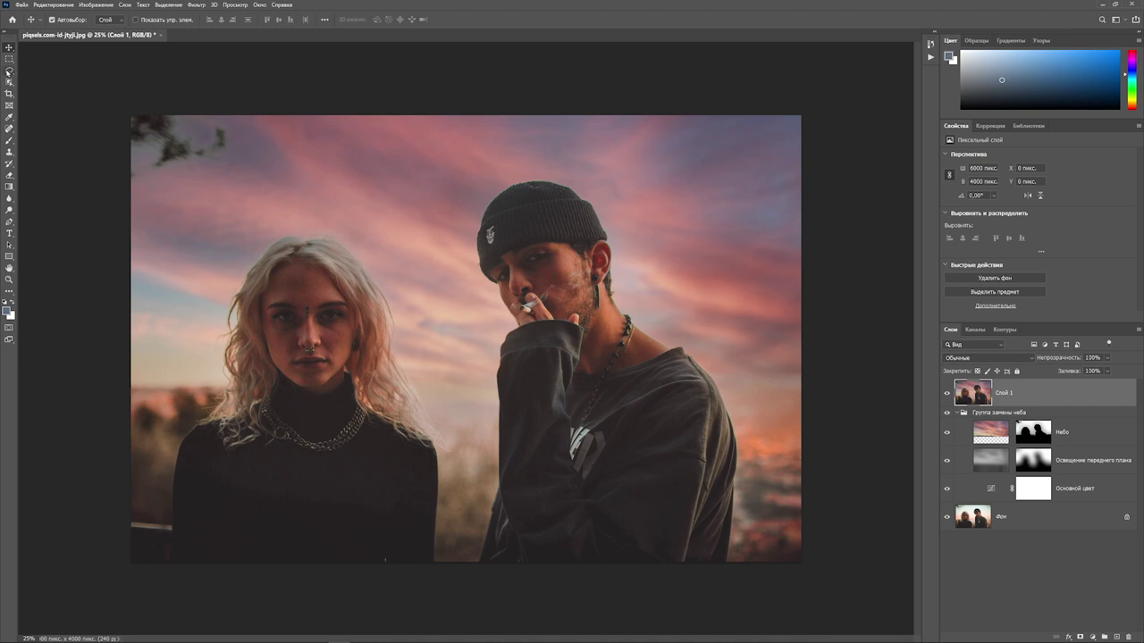
pyautogui.click(9, 70)
pyautogui.moveTo(108, 163); pyautogui.dragTo(102, 115)
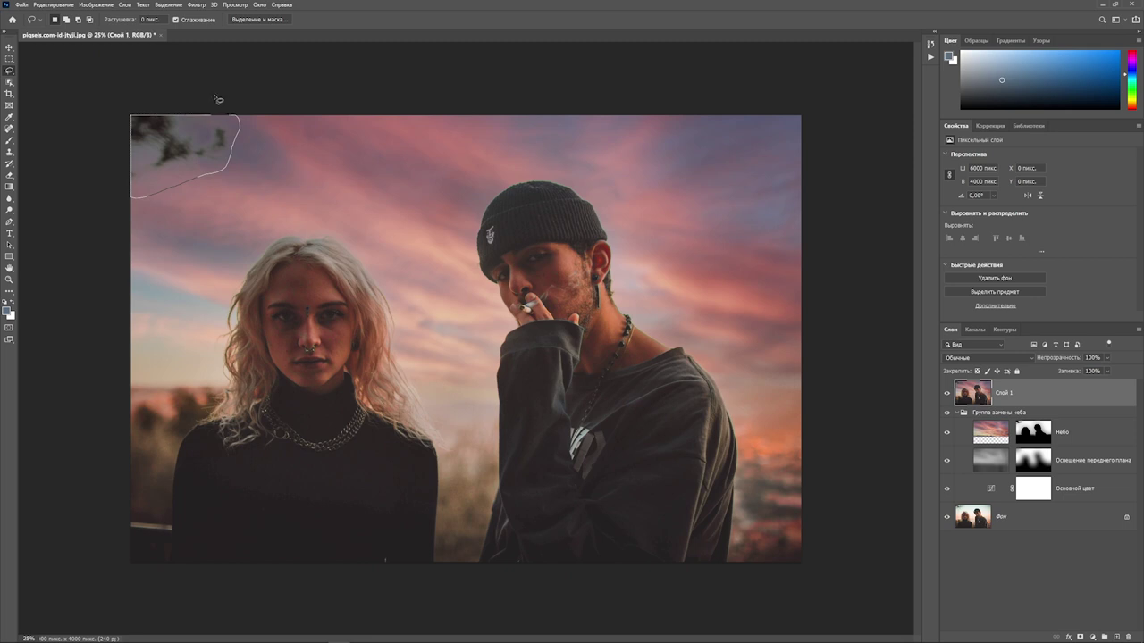
pyautogui.moveTo(102, 115); pyautogui.dragTo(234, 100)
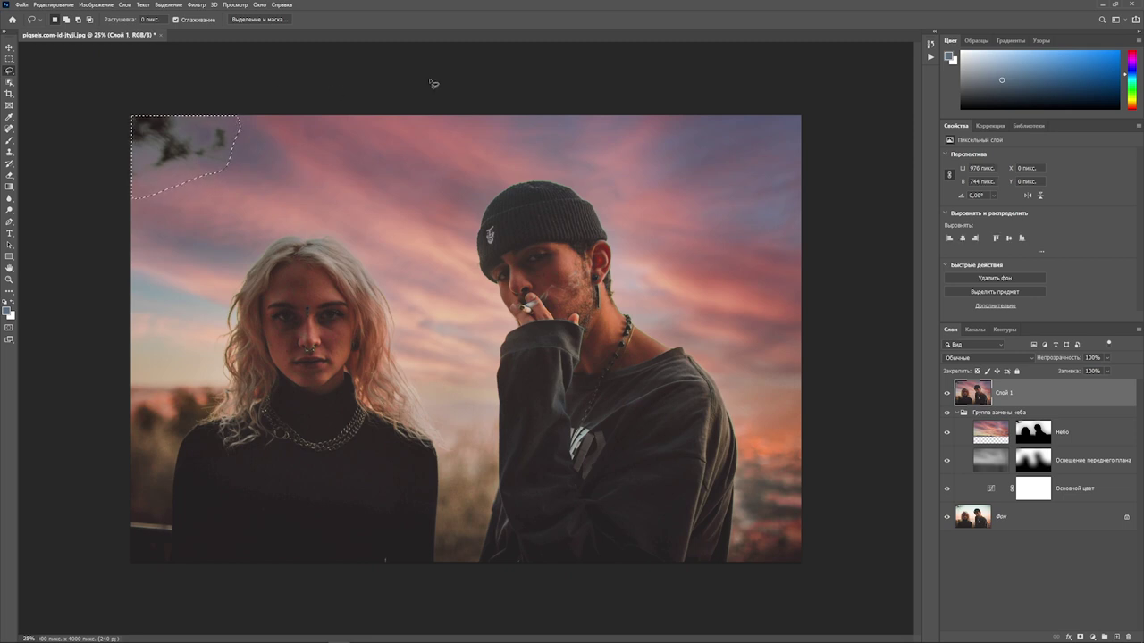
pyautogui.hotkey('shift', 'F5')
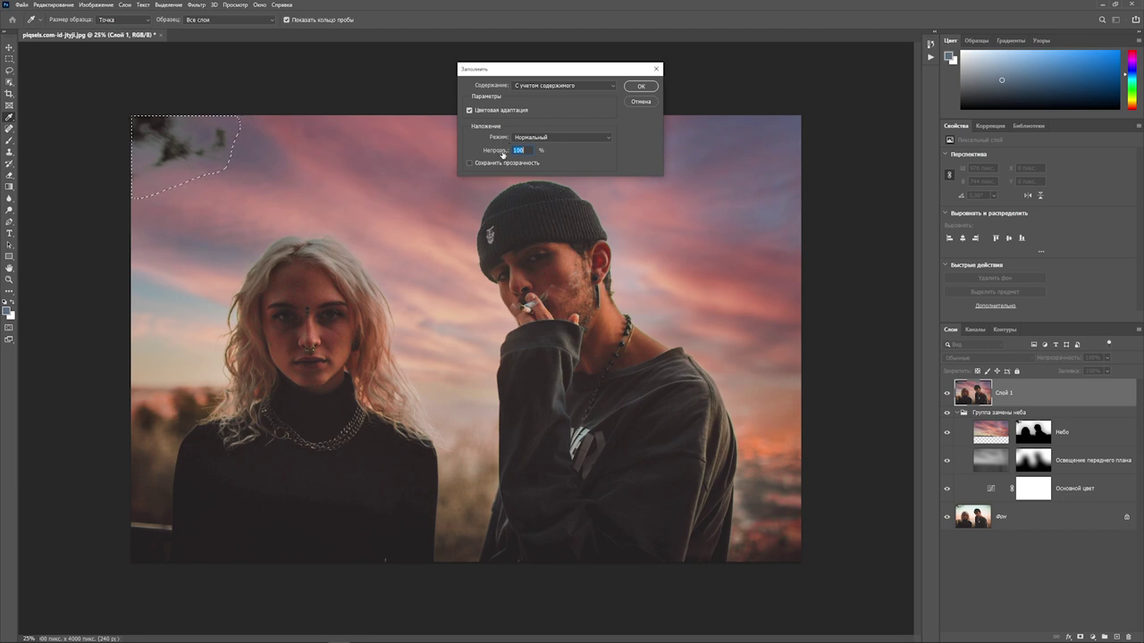
pyautogui.click(640, 87)
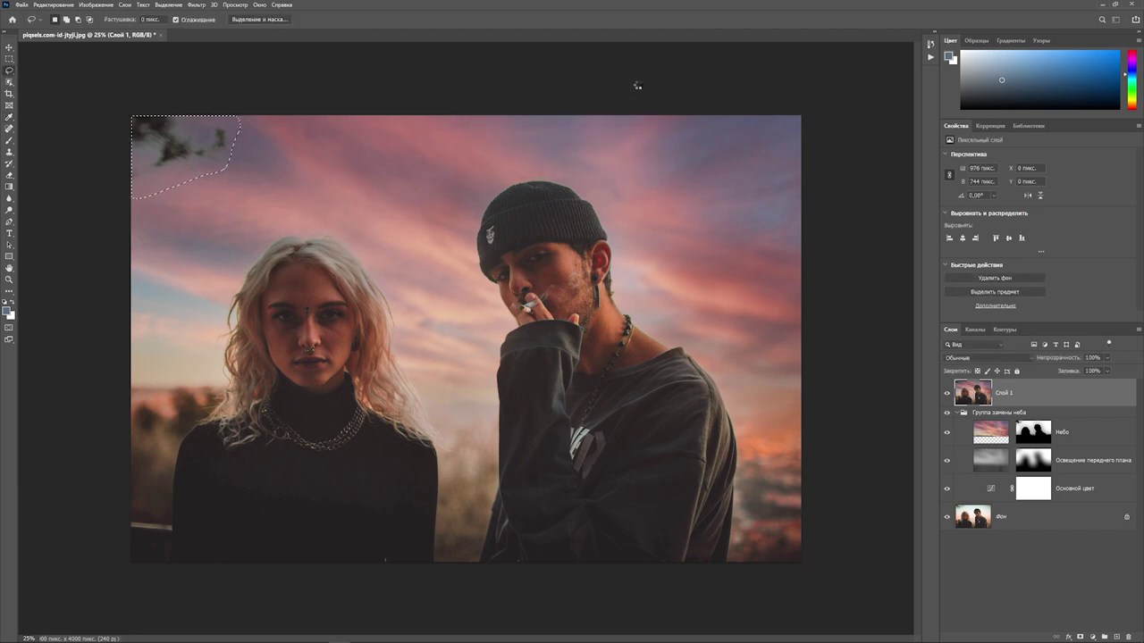
pyautogui.hotkey('ctrl', 'd')
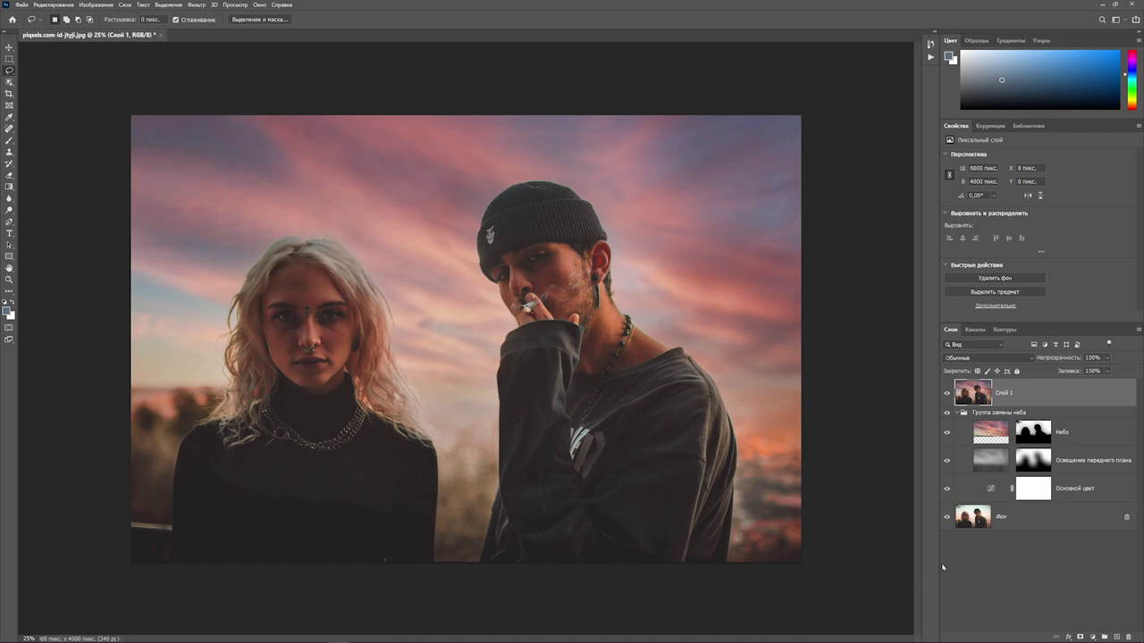
pyautogui.keyDown('alt'); pyautogui.click(947, 518); pyautogui.keyUp('alt')
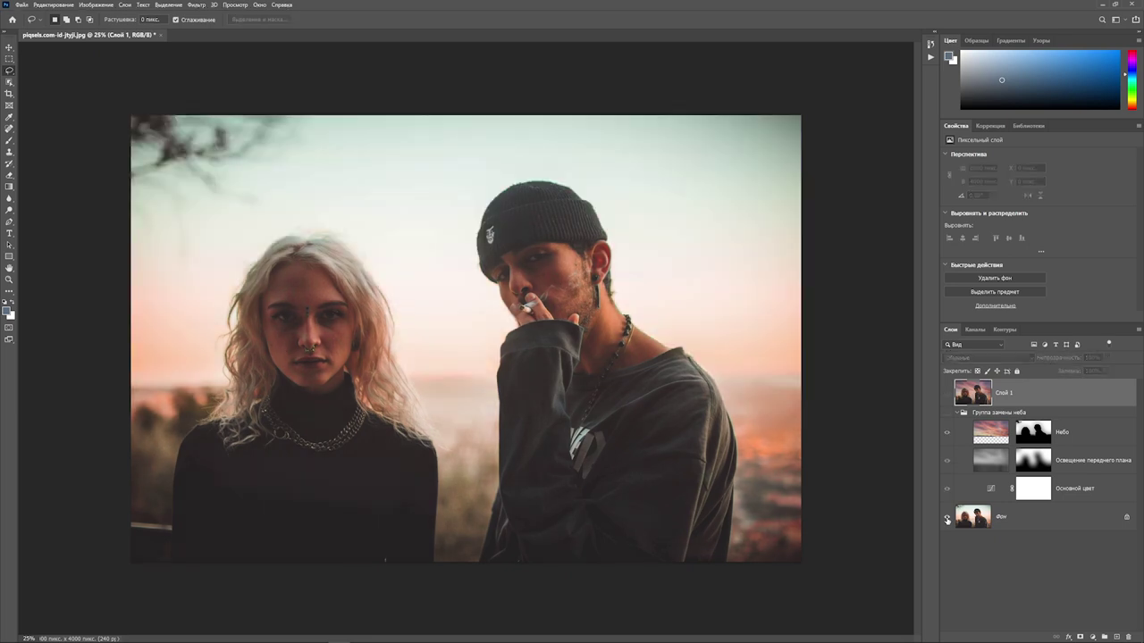
pyautogui.keyDown('alt'); pyautogui.click(947, 518); pyautogui.keyUp('alt')
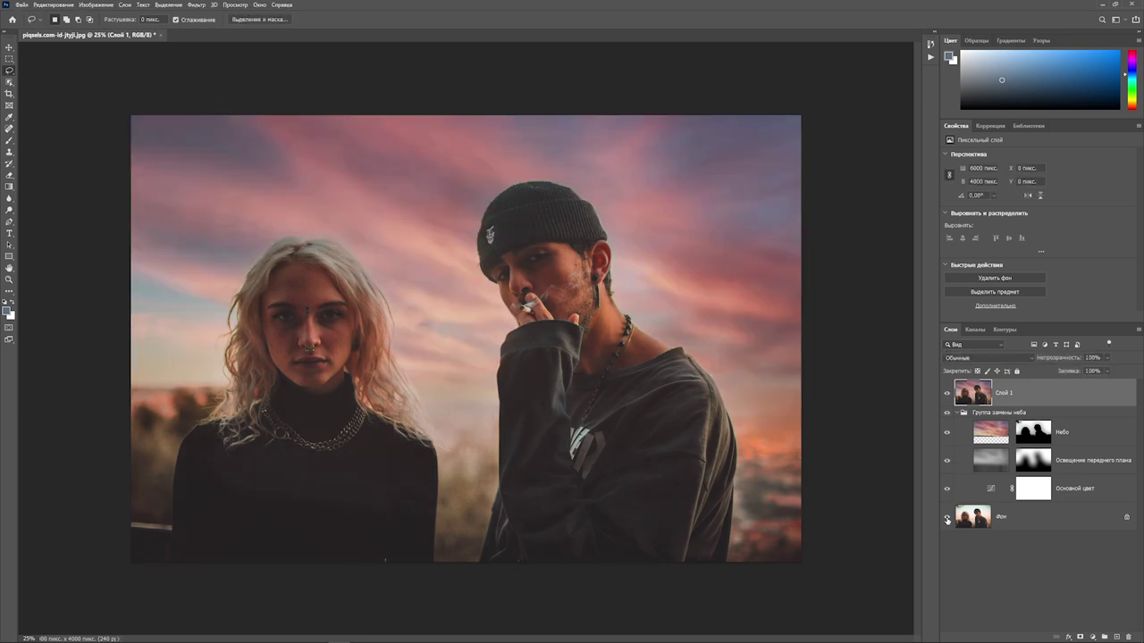